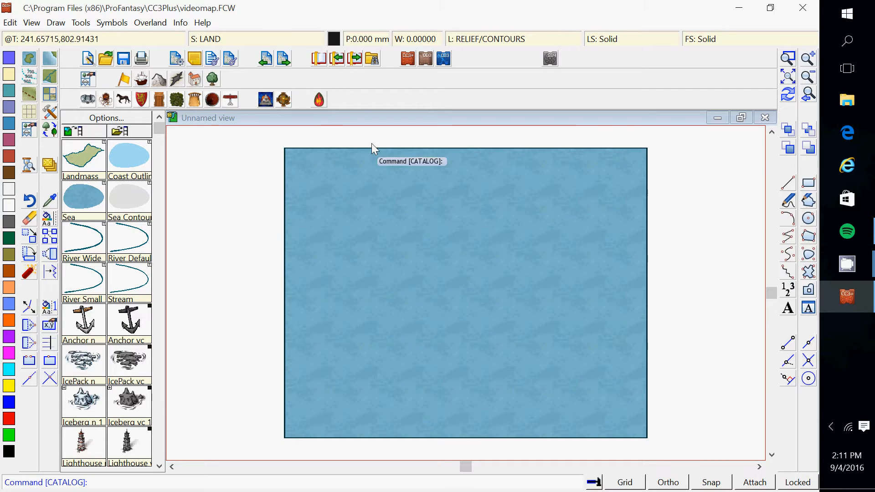
Set the current drawing color to olive, color 131 in the palette
left_click(334, 40)
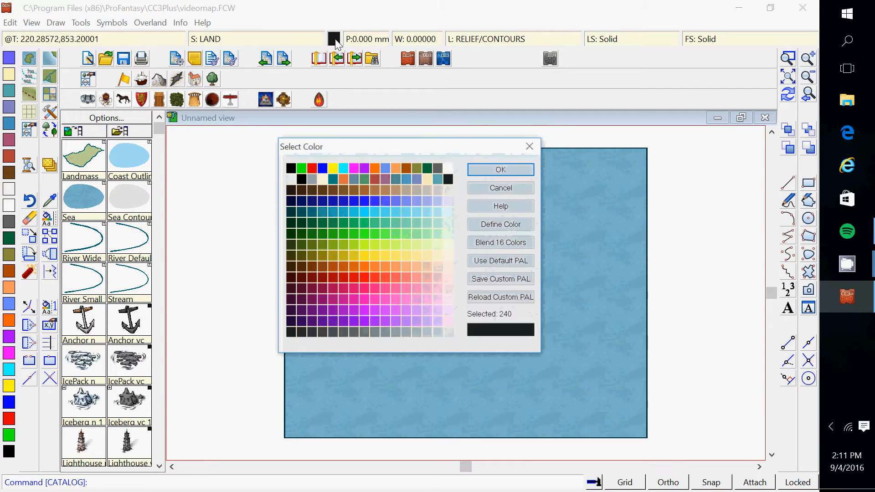
left_click(321, 255)
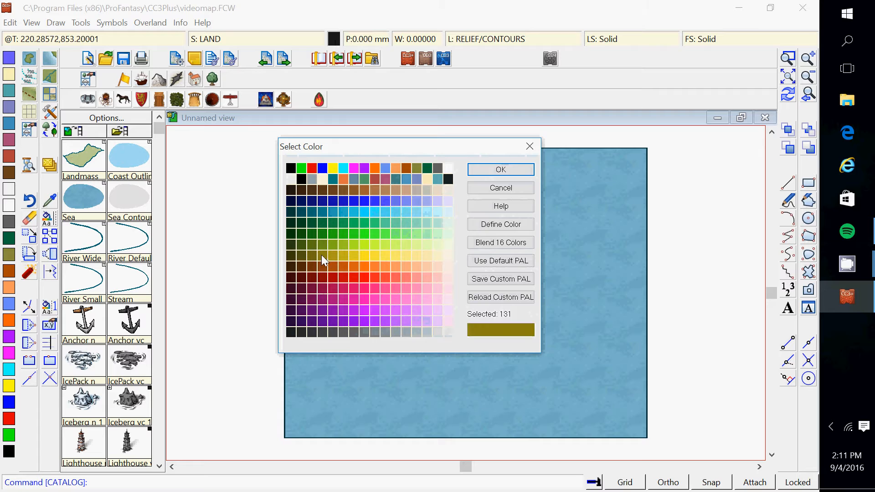
left_click(532, 172)
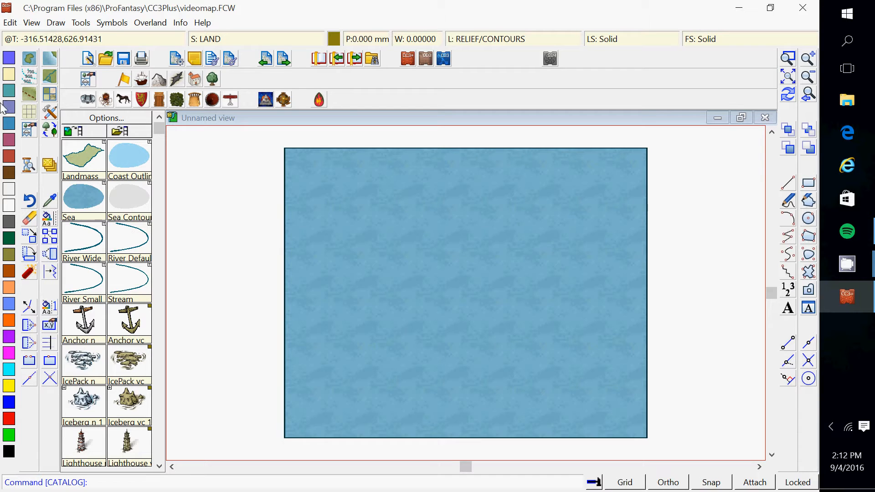
Review the list of drawing sheets and their effects settings
left_click(49, 165)
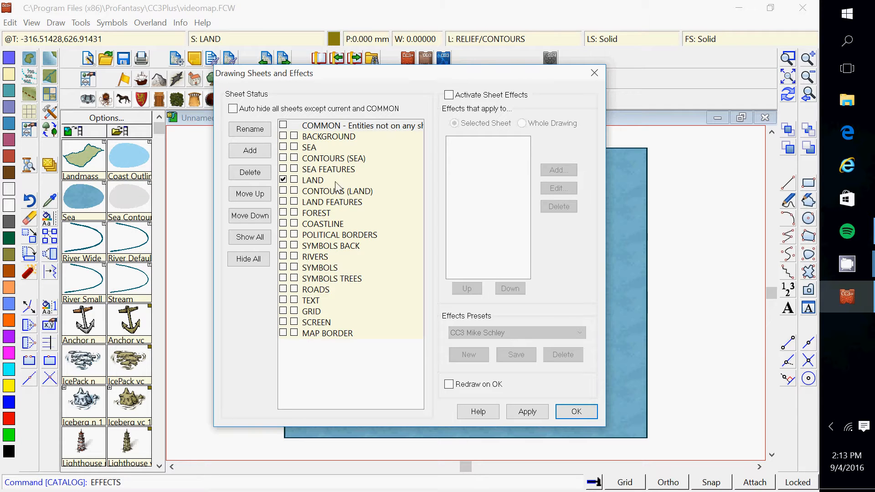
left_click(602, 72)
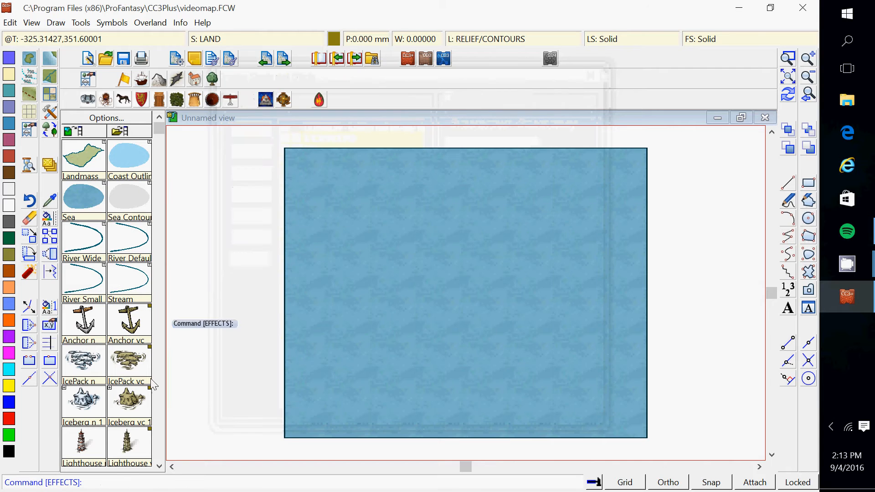
Examine the coast and sea symbols in the catalog and the list of Overland Mike Schley drawing tools
left_click(159, 466)
left_click(159, 466)
left_click(159, 466)
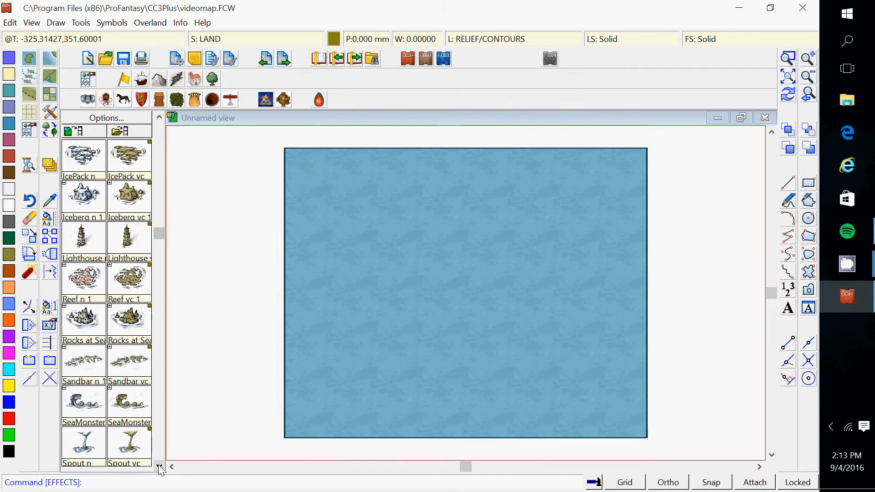
left_click(159, 466)
left_click(159, 466)
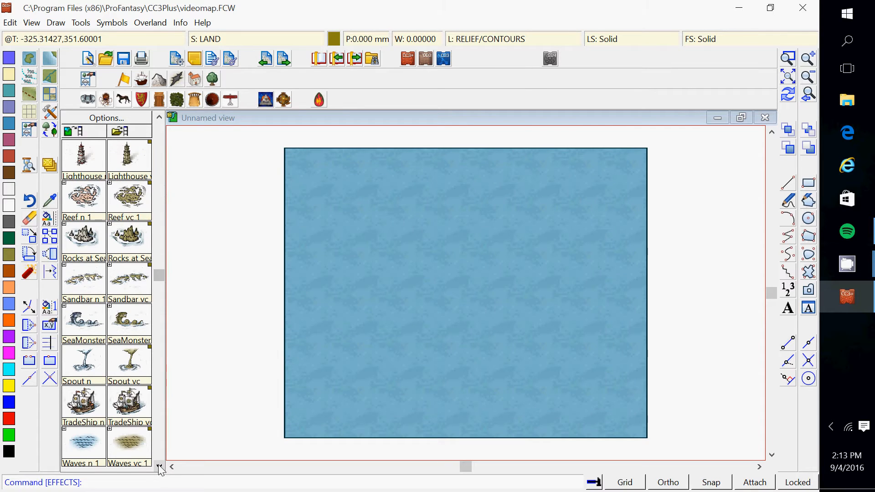
left_click(159, 466)
left_click(160, 466)
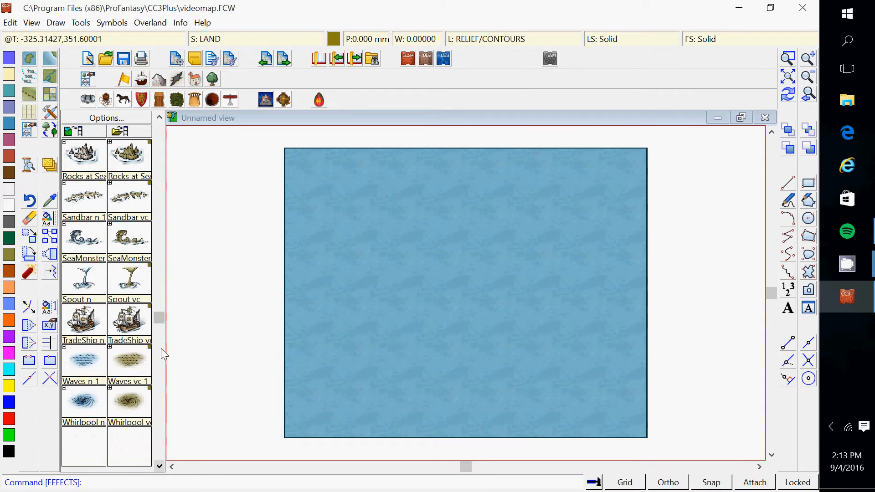
left_click(160, 117)
left_click(159, 116)
left_click(159, 116)
left_click(159, 117)
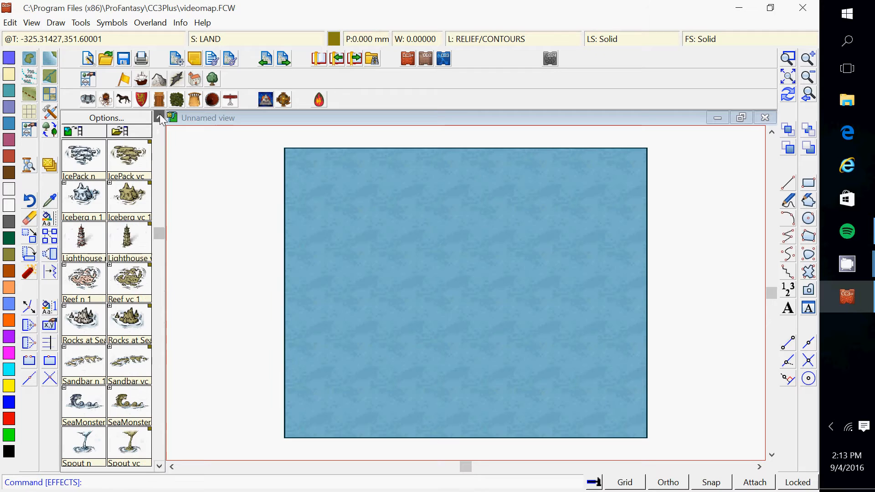
left_click(159, 117)
left_click(159, 117)
left_click(159, 117)
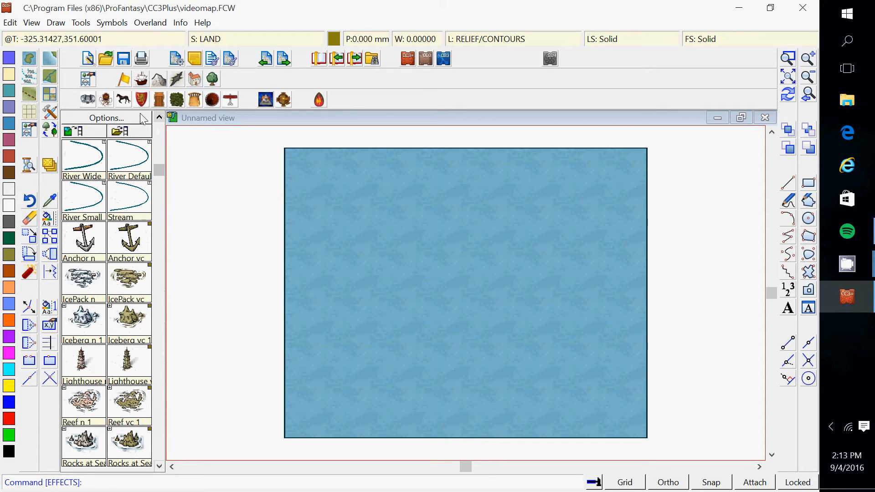
left_click(51, 112)
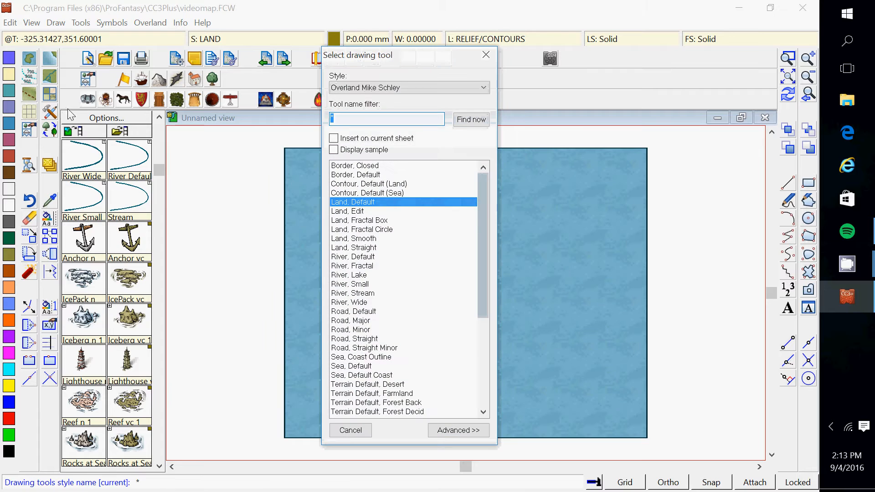
left_click(486, 54)
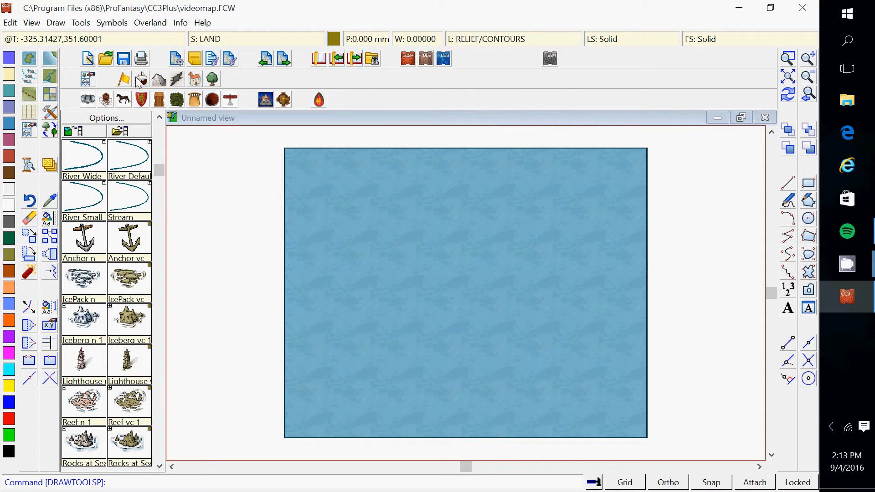
Load the mountain symbol catalog and place four gray snow-capped Great Peak symbols in the upper-left part of the map
left_click(159, 80)
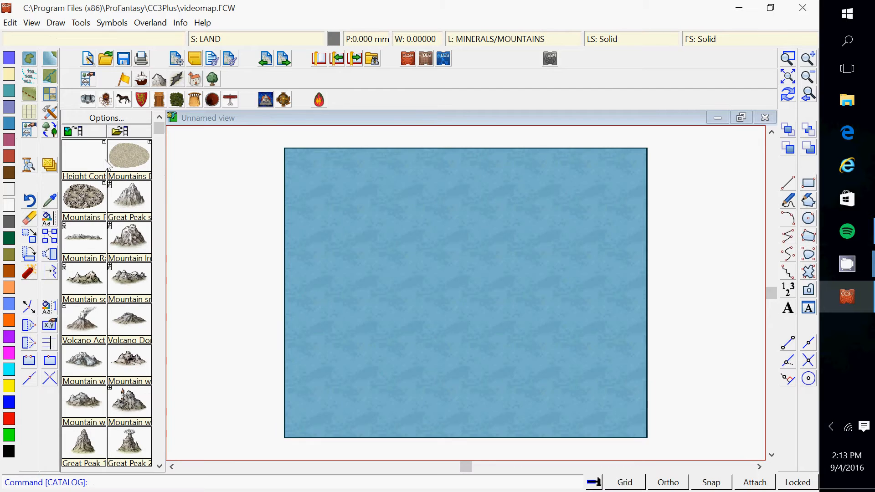
left_click(136, 199)
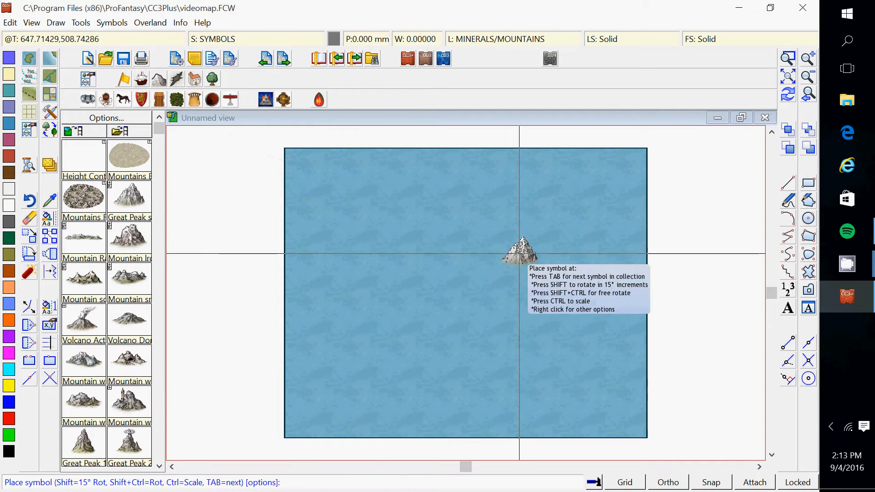
left_click(439, 174)
left_click(417, 206)
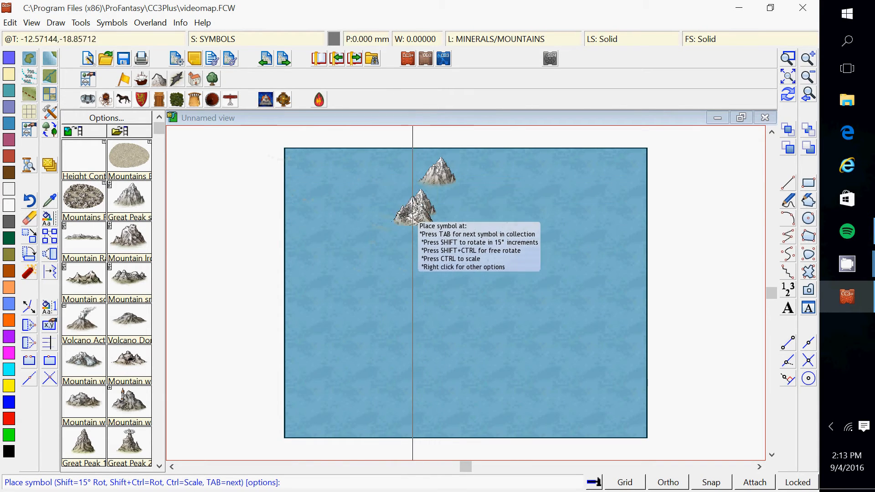
left_click(370, 232)
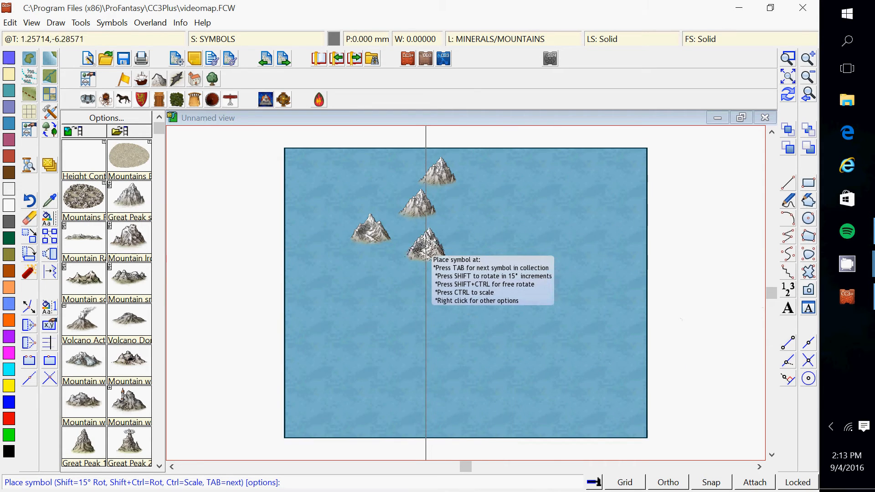
left_click(427, 246)
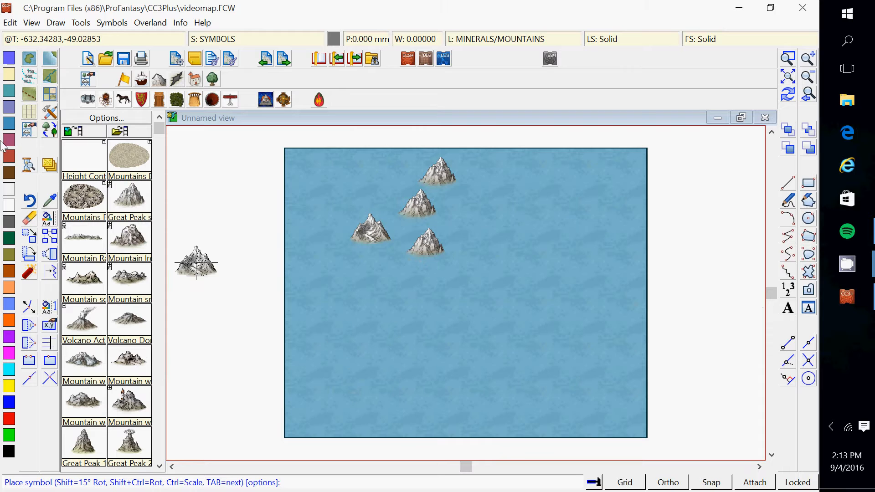
right_click(183, 207)
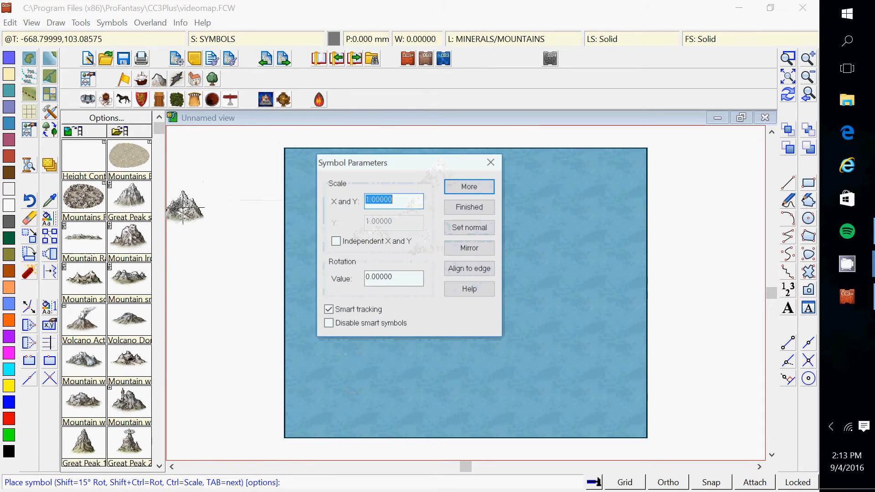
left_click(491, 162)
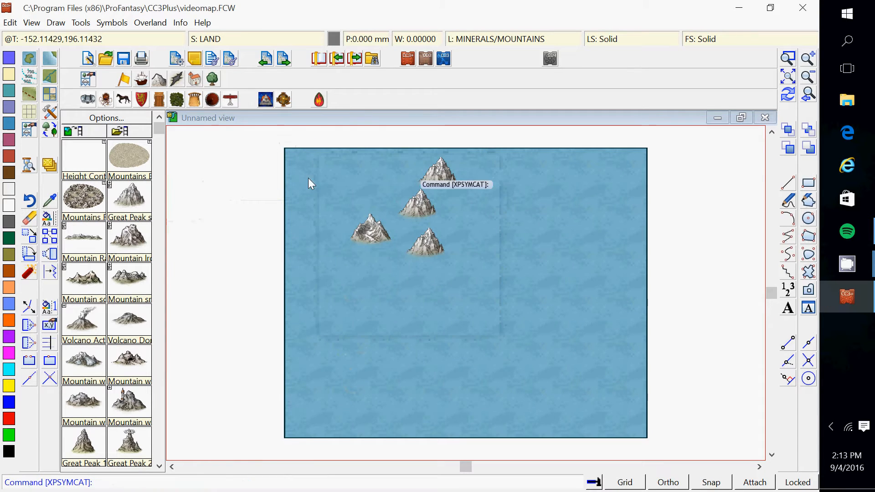
Find the color-changing mountain symbols further down the catalog and set the current drawing color to olive 131
left_click(158, 467)
left_click(158, 467)
left_click(159, 467)
left_click(159, 467)
left_click(158, 467)
left_click(158, 467)
left_click(159, 467)
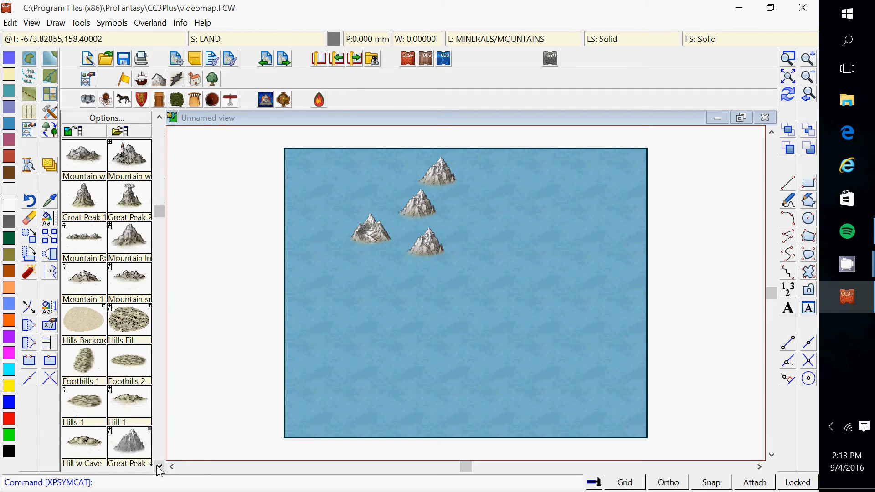
left_click(159, 466)
left_click(159, 466)
left_click(158, 467)
left_click(159, 467)
left_click(159, 467)
left_click(159, 467)
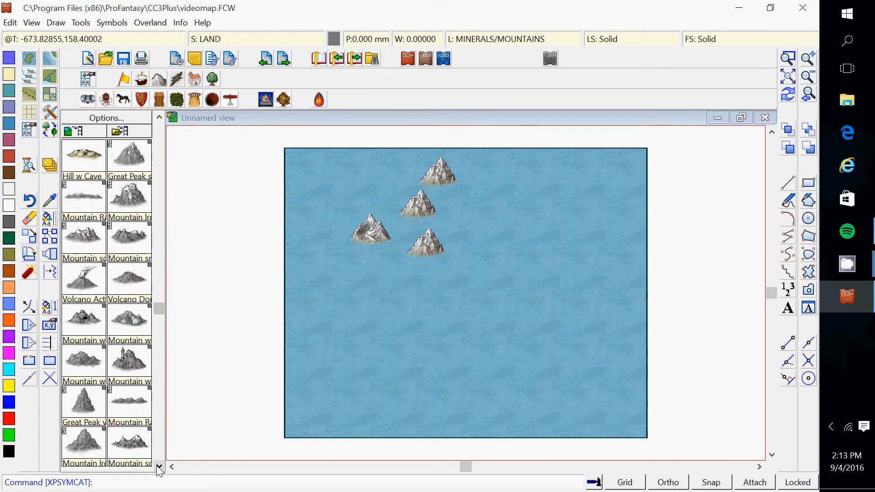
left_click(158, 467)
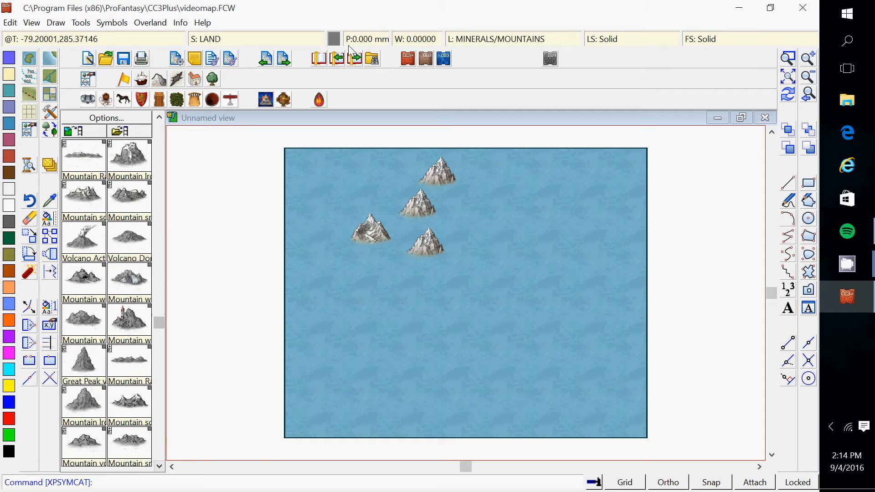
left_click(335, 39)
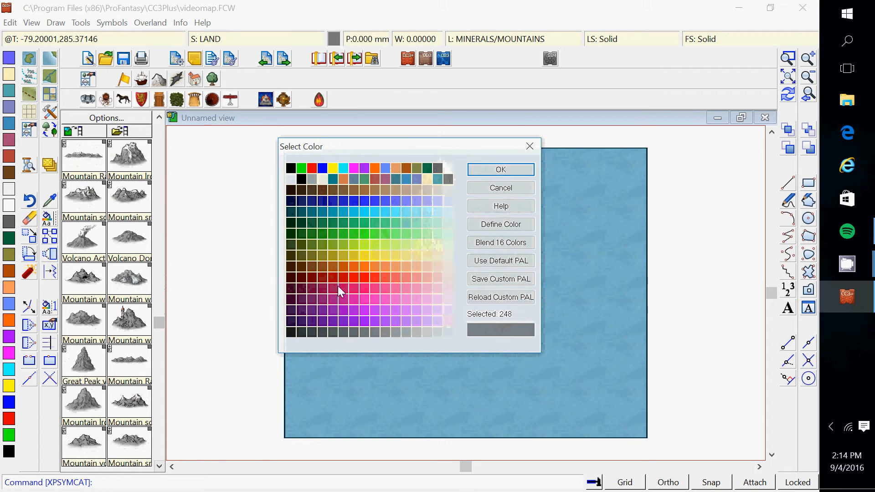
left_click(505, 171)
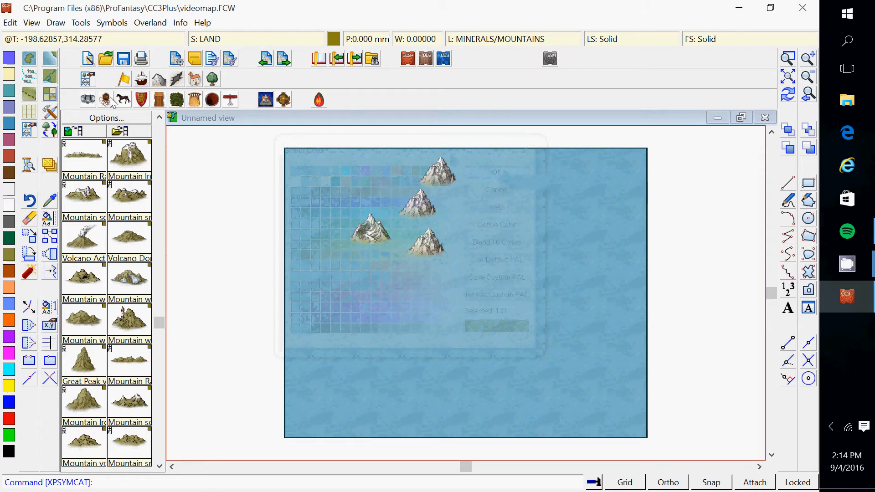
Place five small olive mountain-with-tower symbols scattered across the right half of the map
left_click(131, 325)
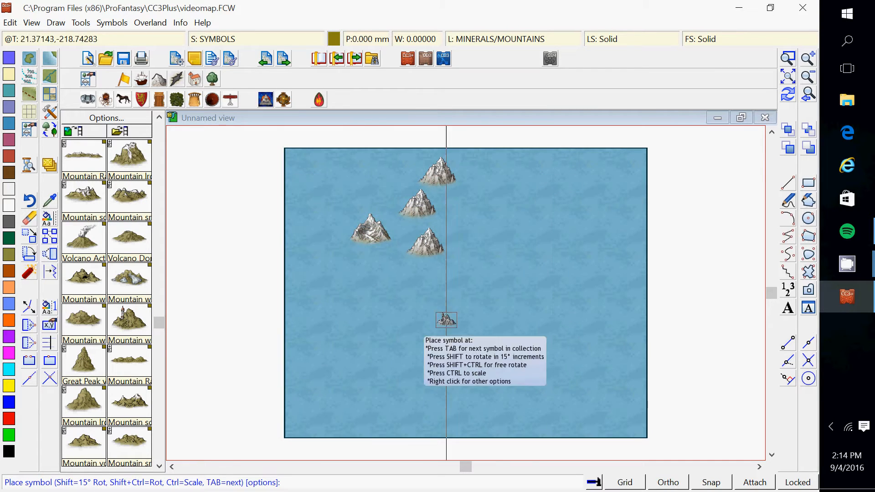
left_click(548, 214)
left_click(518, 264)
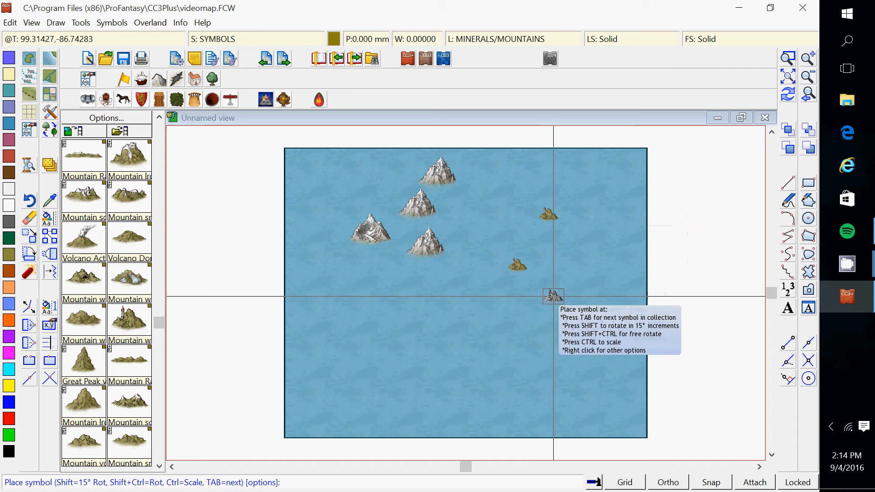
left_click(551, 288)
left_click(504, 331)
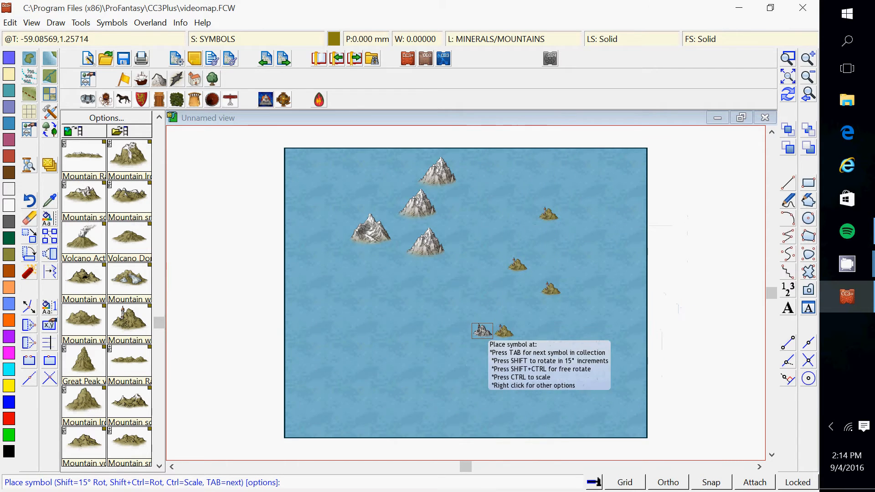
left_click(476, 297)
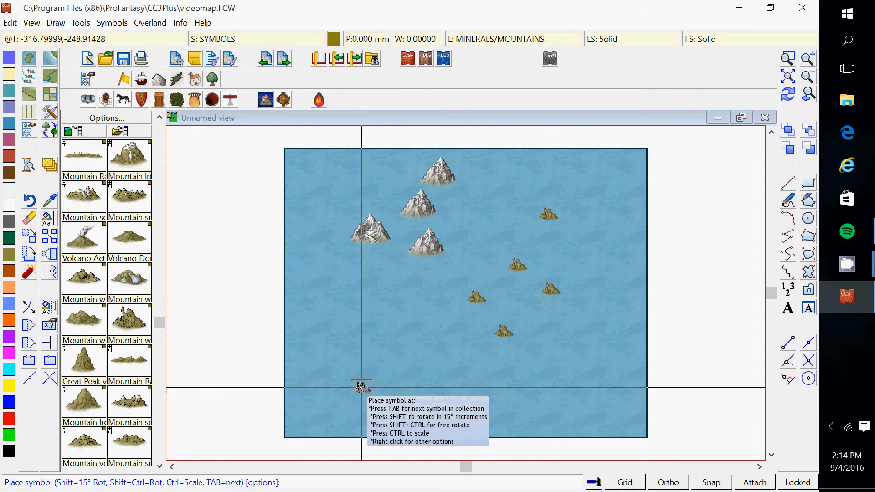
Place four olive snow-capped Great Peak symbols in the lower-left part of the map
left_click(159, 118)
left_click(159, 118)
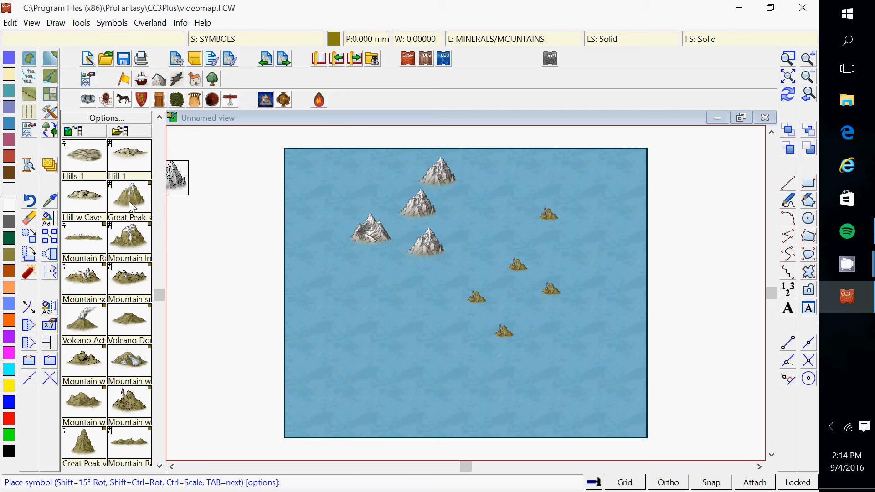
left_click(384, 303)
left_click(370, 355)
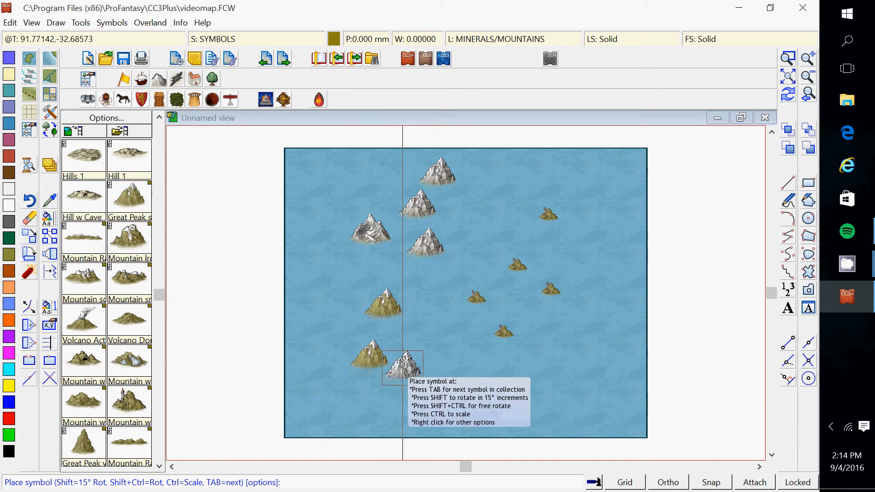
left_click(433, 363)
left_click(328, 271)
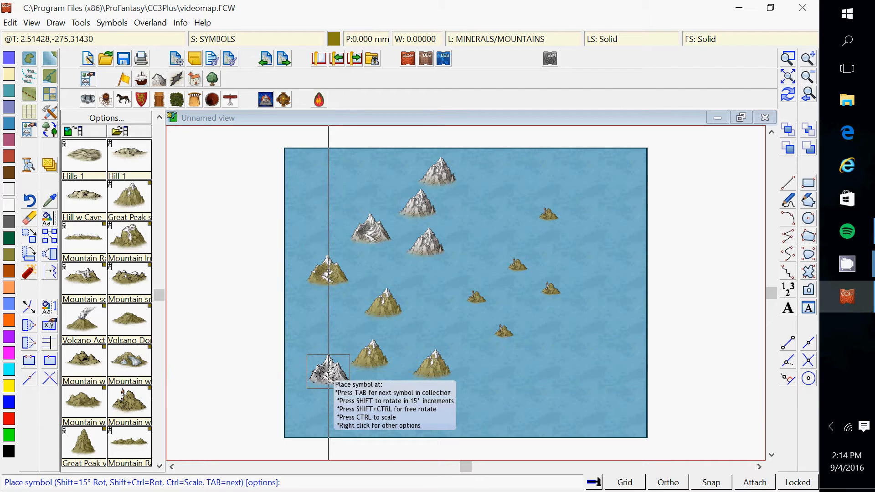
key("Escape")
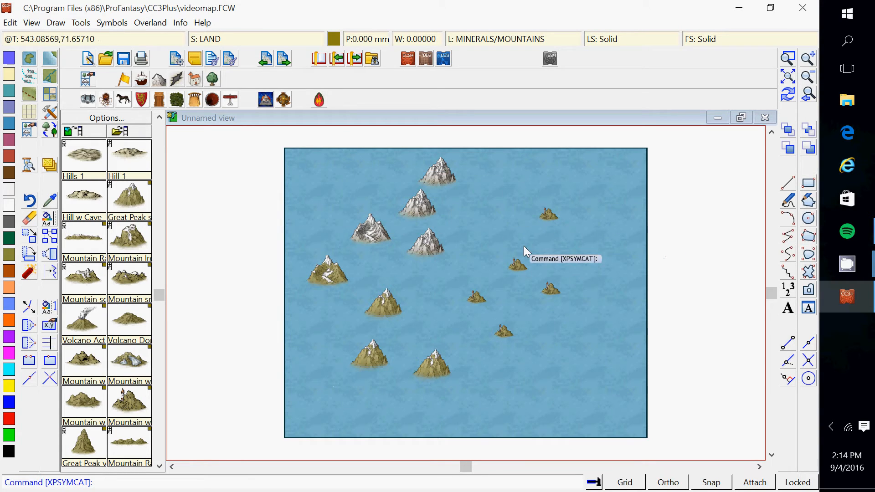
Hide the SYMBOLS sheet so that none of its entities are drawn on the map
left_click(53, 165)
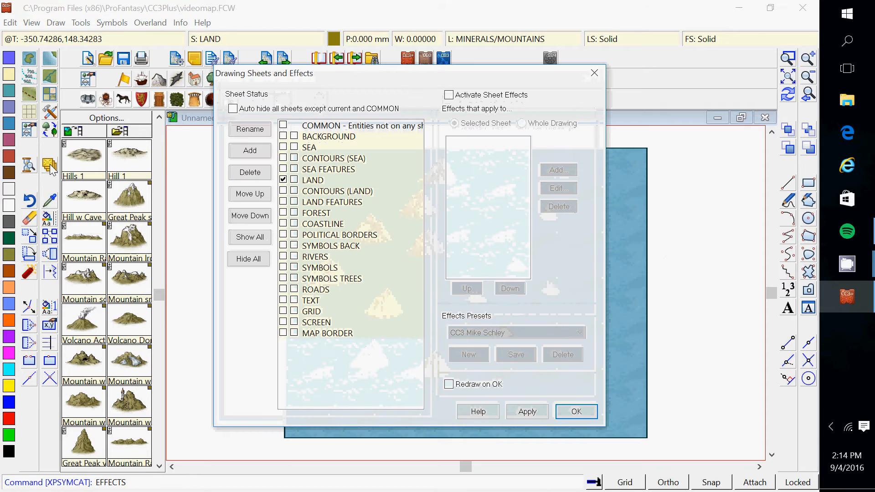
left_click(294, 267)
left_click(592, 412)
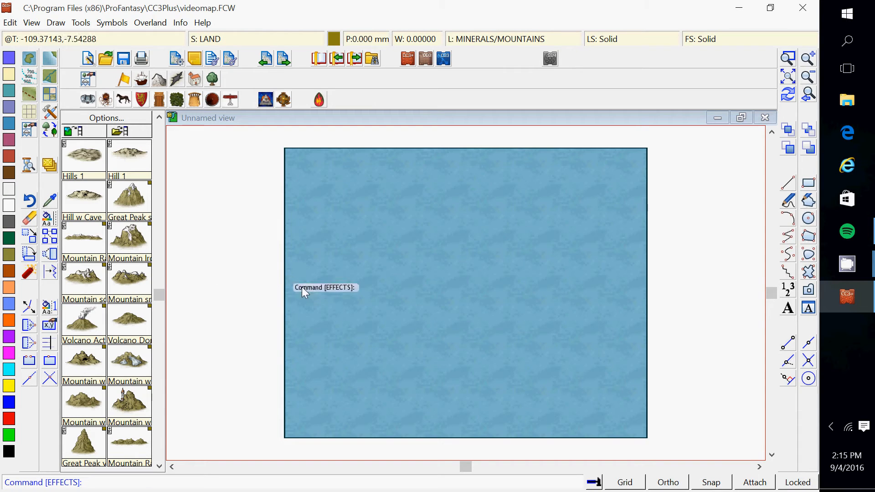
Show the hidden SYMBOLS sheet on the map again
left_click(34, 130)
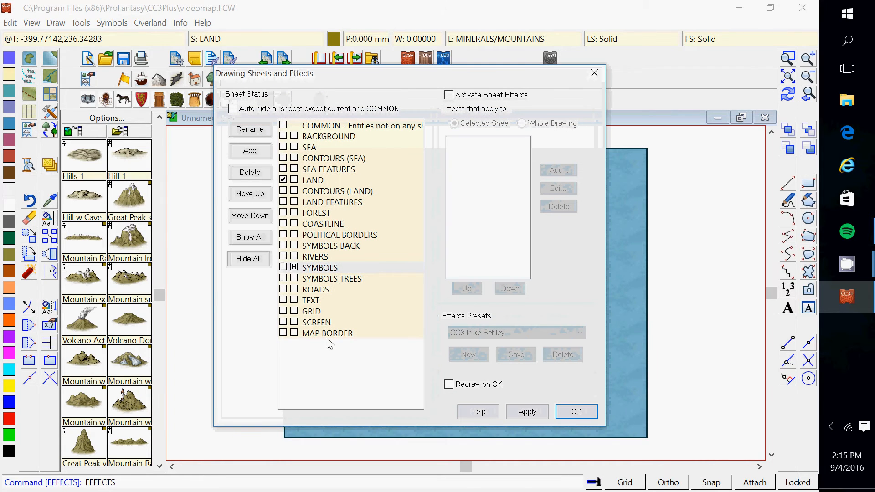
left_click(294, 268)
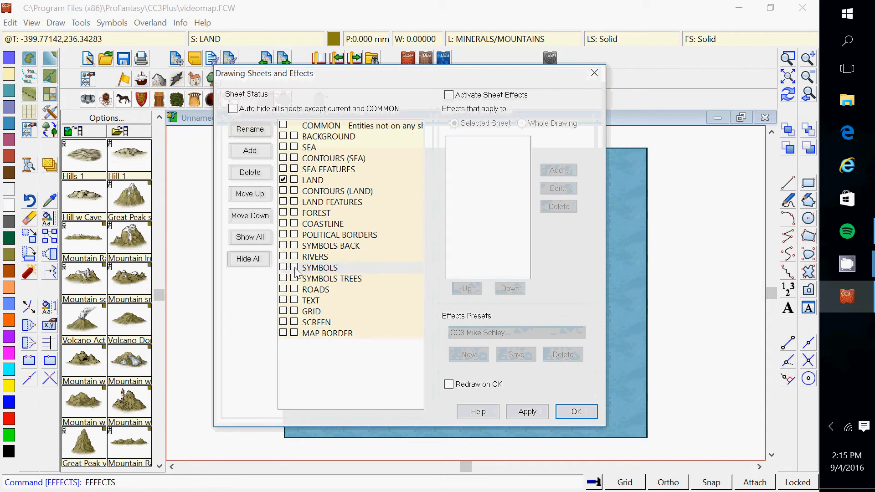
left_click(585, 411)
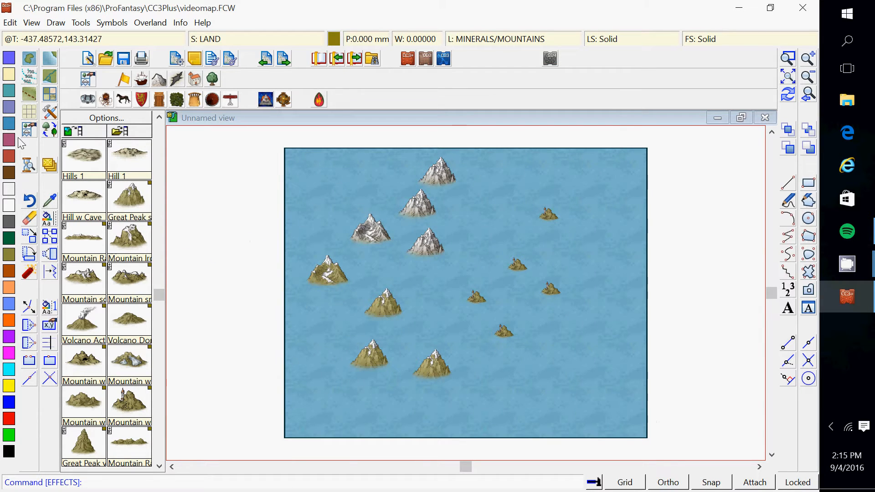
Add a new drawing sheet named SYMBOLS MOUNTAINS
left_click(49, 168)
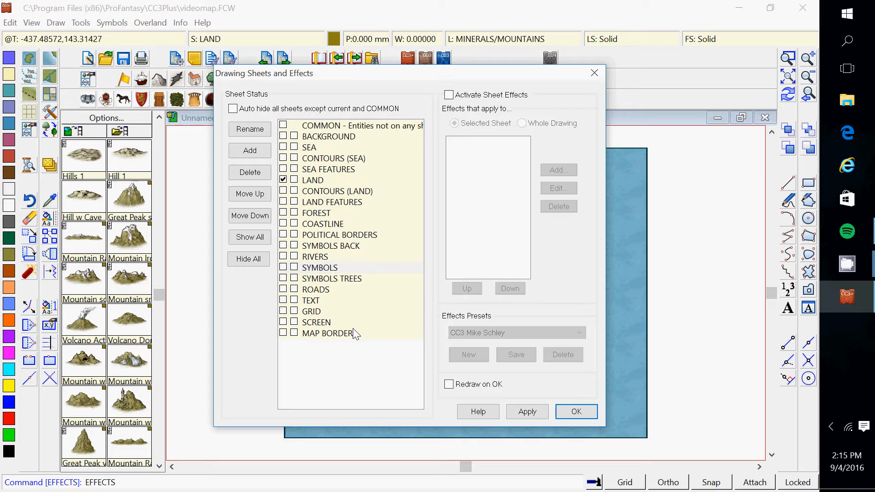
left_click(247, 153)
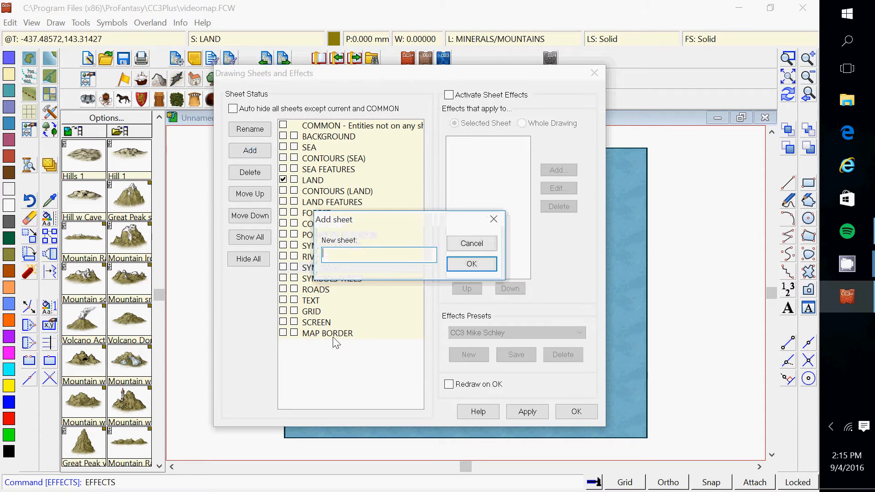
type("s")
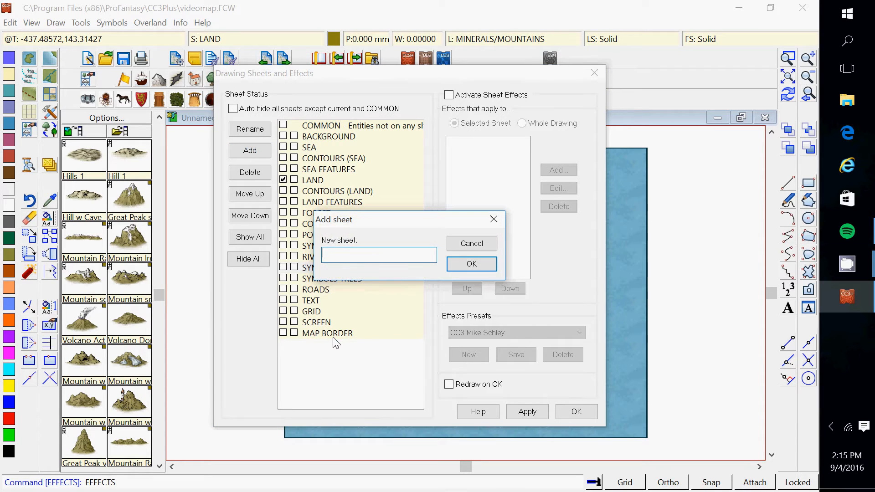
type("SYMBOLS MOUNTAINS")
left_click(482, 262)
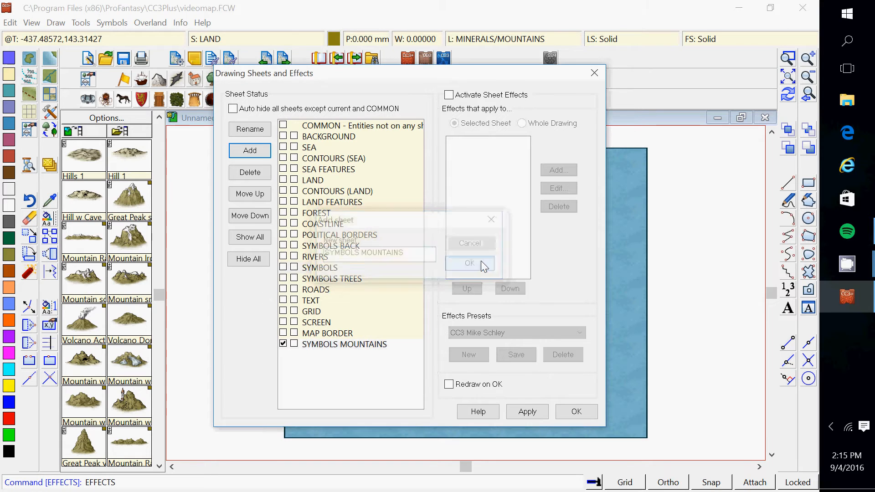
Add a second new sheet named SYMBOLS BROWN MOUNTAINS
left_click(250, 153)
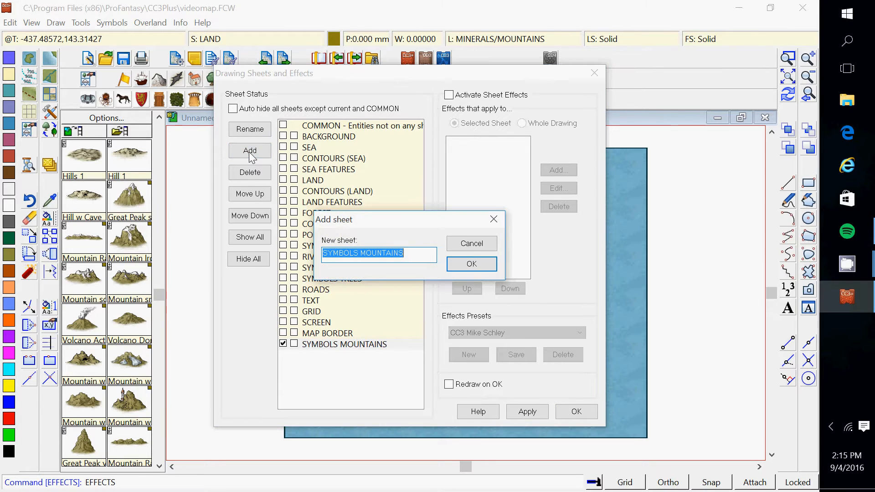
type("SYMBO")
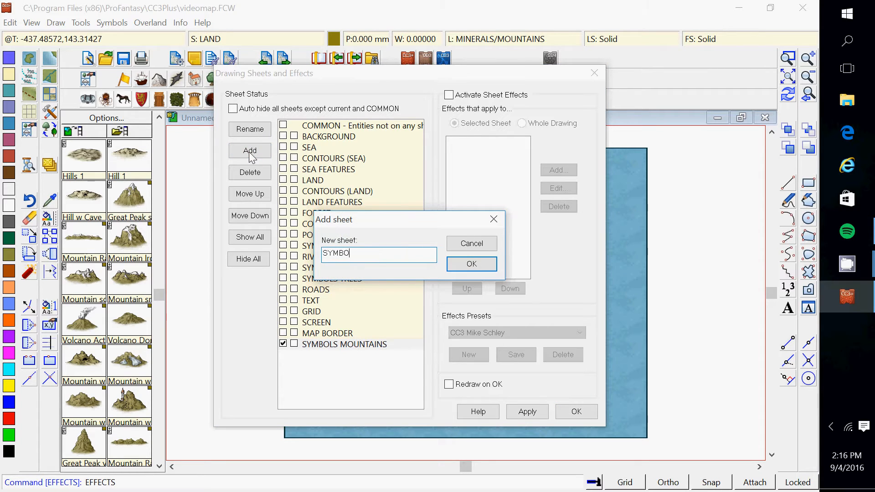
type("LS BROWN MOUNTAINS")
left_click(477, 267)
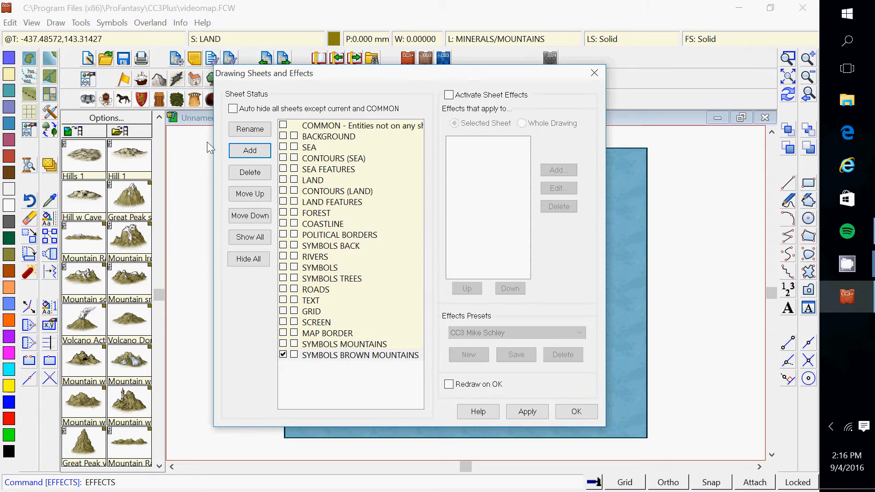
Add a third new sheet named SYMBOLS LITTLE BROWN MOUNTAINS
left_click(250, 150)
type("SY")
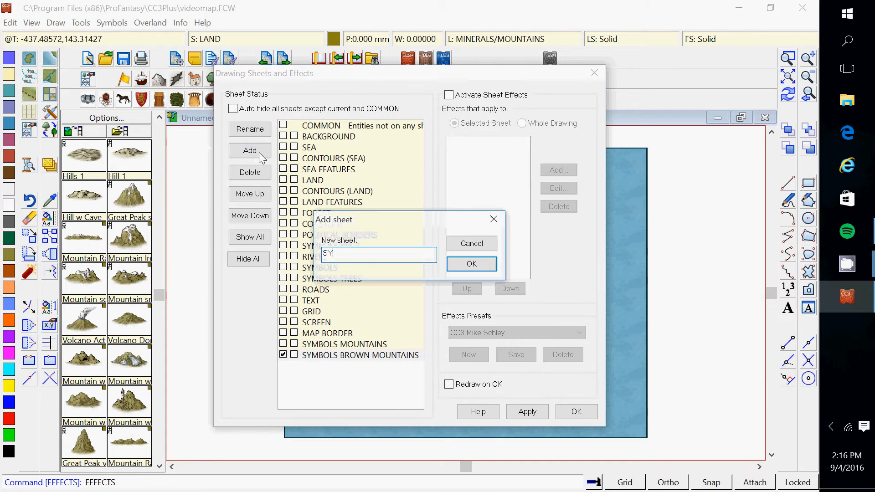
type("MBOLS")
type(" LITTLE BROWN ")
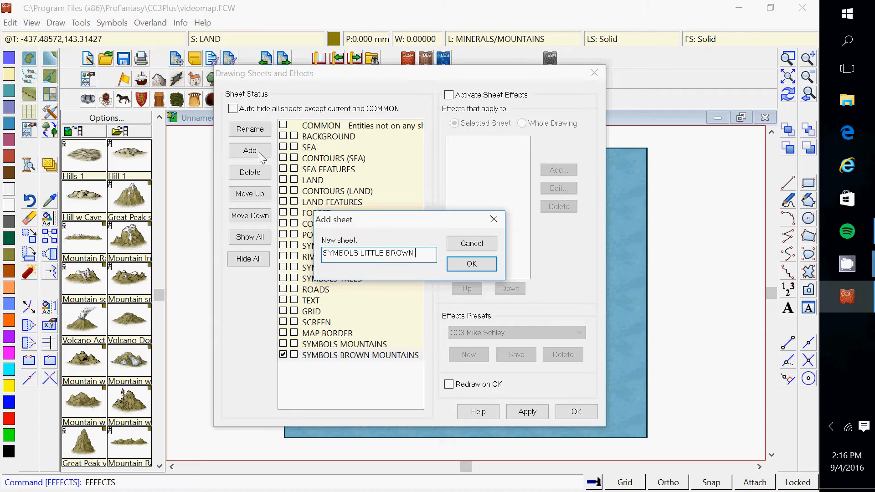
type("MOUNTAINS")
left_click(477, 267)
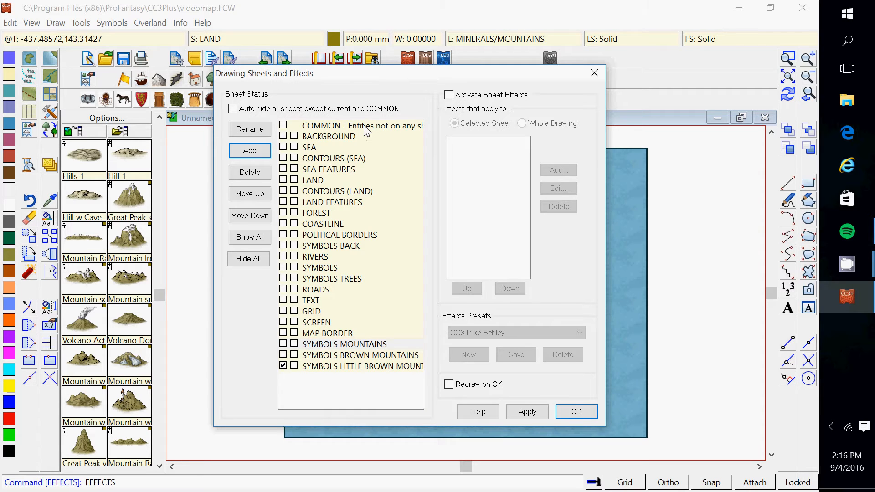
Try to add another sheet using the same name, SYMBOLS LITTLE BROWN MOUNTAINS
left_click(254, 158)
left_click(487, 263)
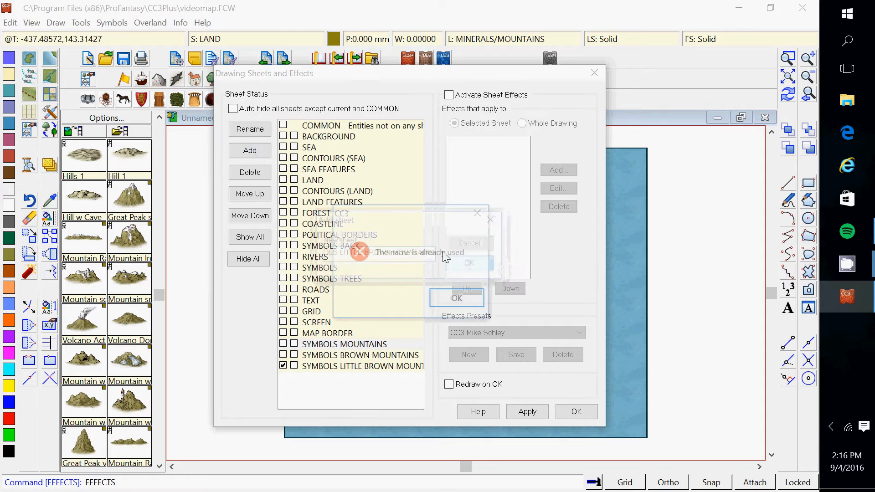
left_click(472, 297)
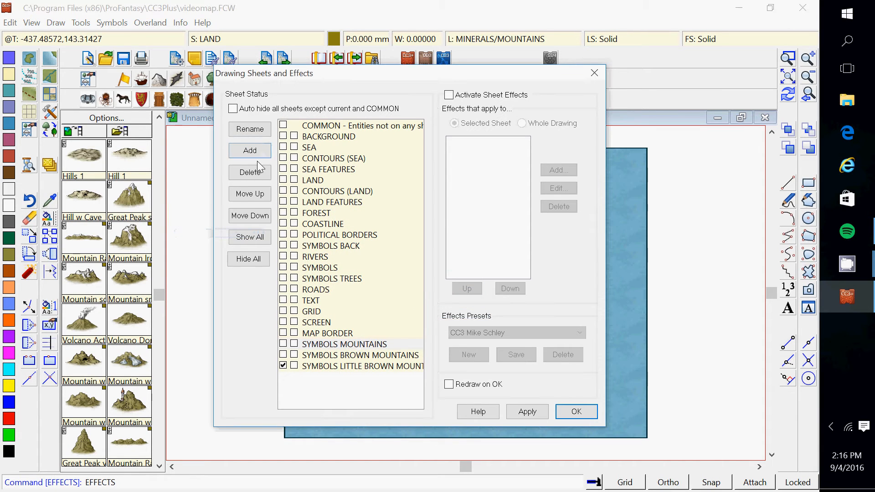
Move the SYMBOLS MOUNTAINS sheet up in the sheet order so it sits between RIVERS and SYMBOLS
left_click(252, 259)
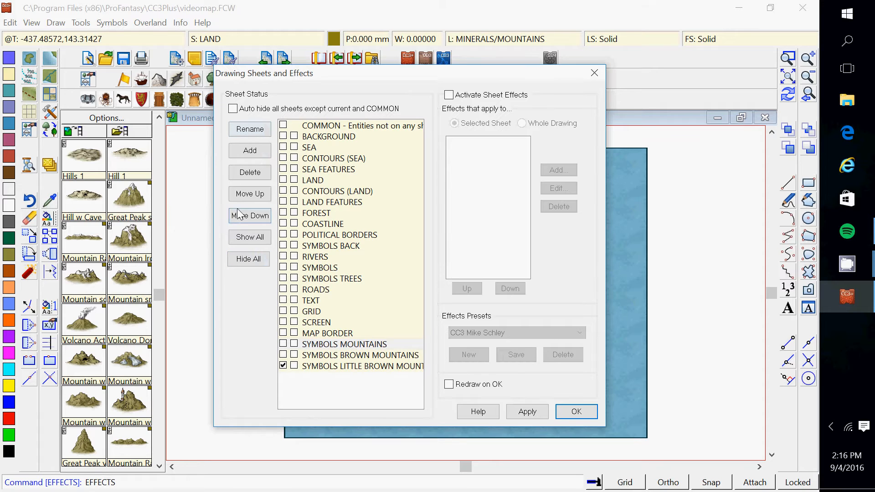
left_click(245, 196)
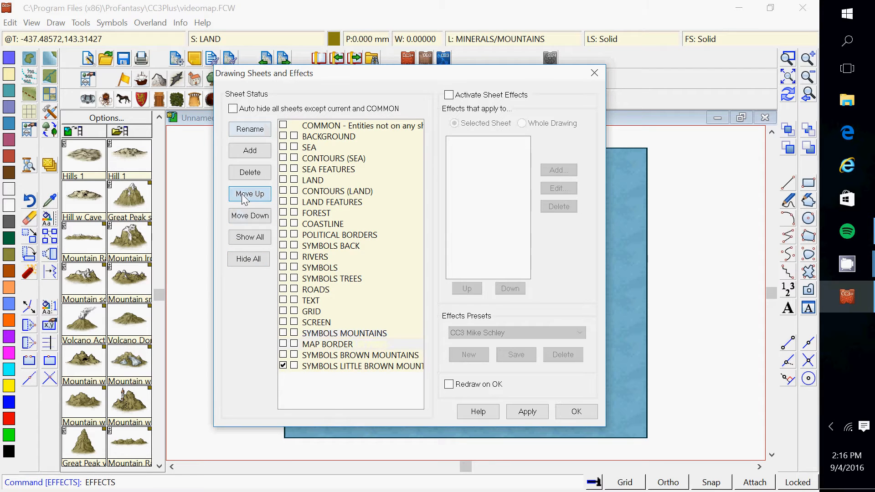
left_click(246, 199)
left_click(244, 196)
left_click(244, 196)
left_click(244, 196)
left_click(244, 196)
left_click(244, 196)
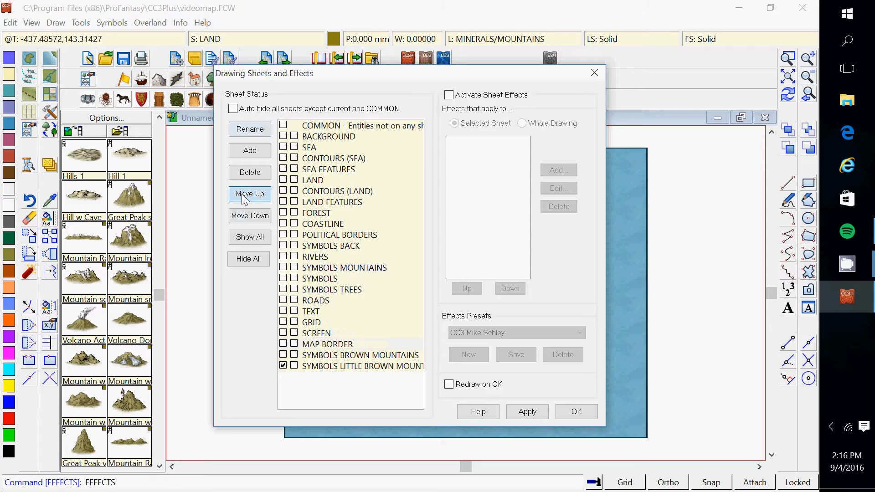
Move the SYMBOLS BROWN MOUNTAINS sheet up so it sits directly below SYMBOLS MOUNTAINS in the sheet order
left_click(336, 357)
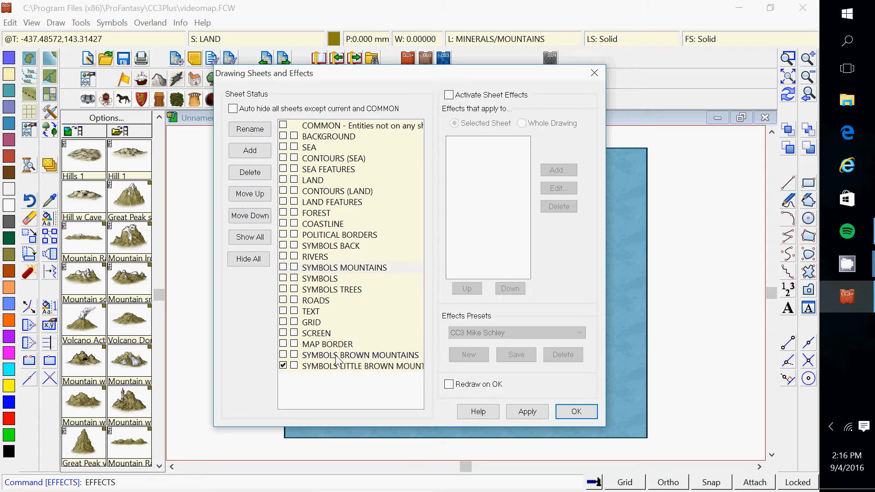
left_click(260, 197)
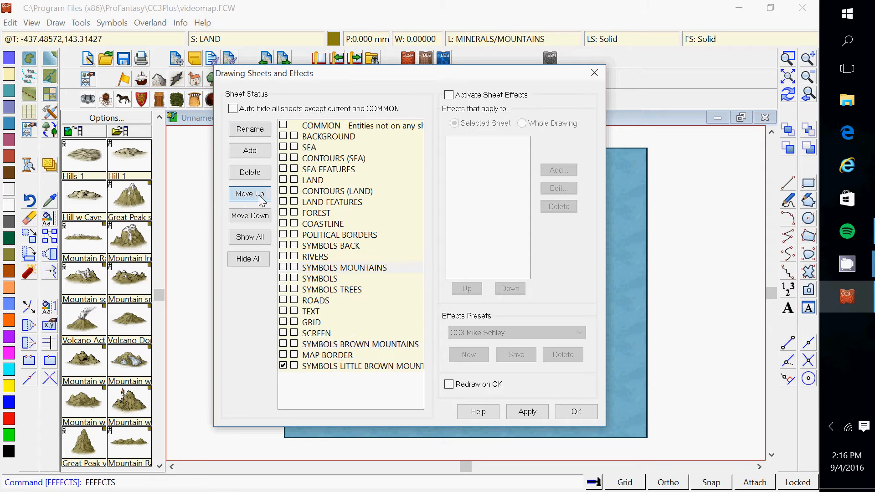
left_click(261, 198)
left_click(260, 198)
left_click(261, 199)
left_click(261, 198)
left_click(260, 198)
left_click(261, 198)
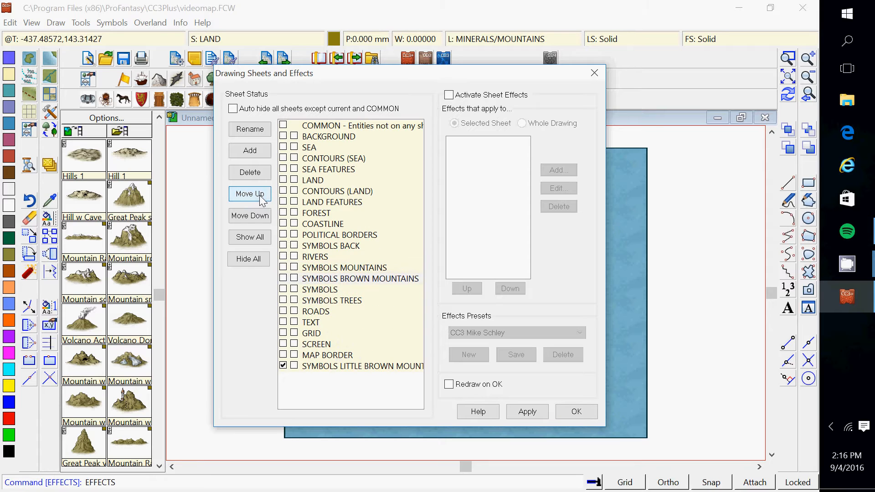
Move the SYMBOLS LITTLE BROWN MOUNTAINS sheet up to directly below SYMBOLS BROWN MOUNTAINS and accept the sheet settings
left_click(341, 367)
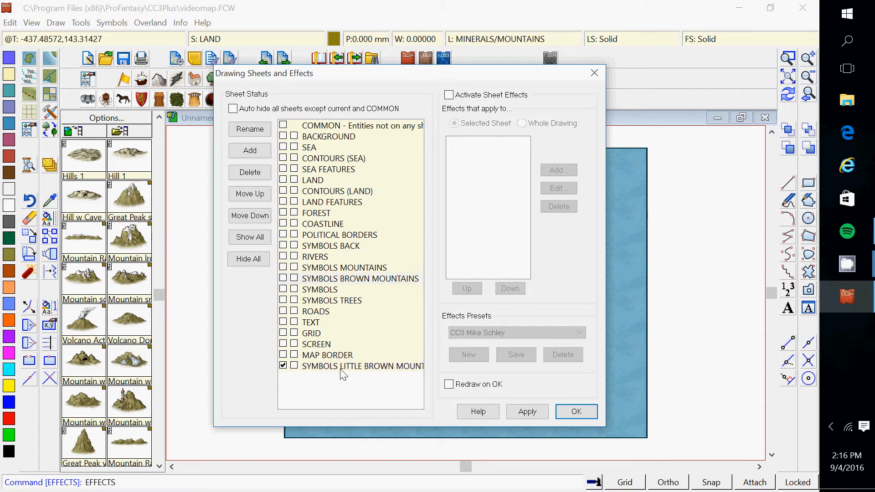
left_click(261, 199)
left_click(261, 199)
left_click(261, 199)
left_click(261, 198)
left_click(261, 199)
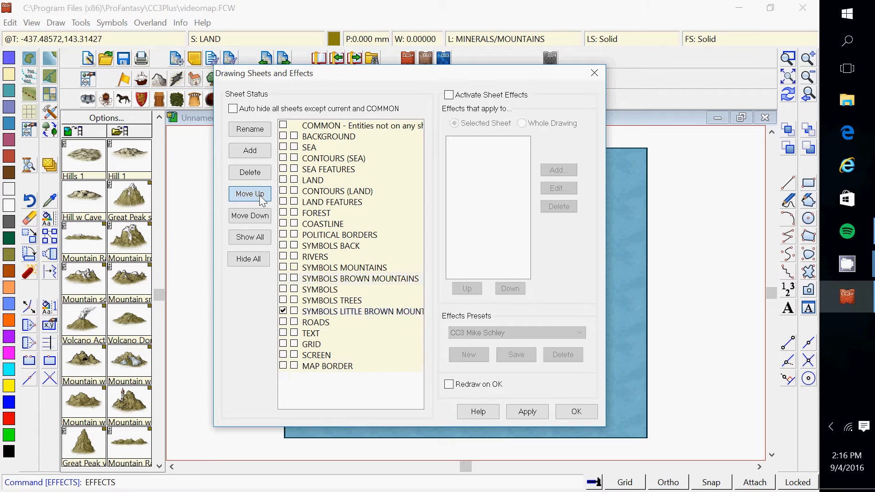
left_click(260, 199)
left_click(261, 199)
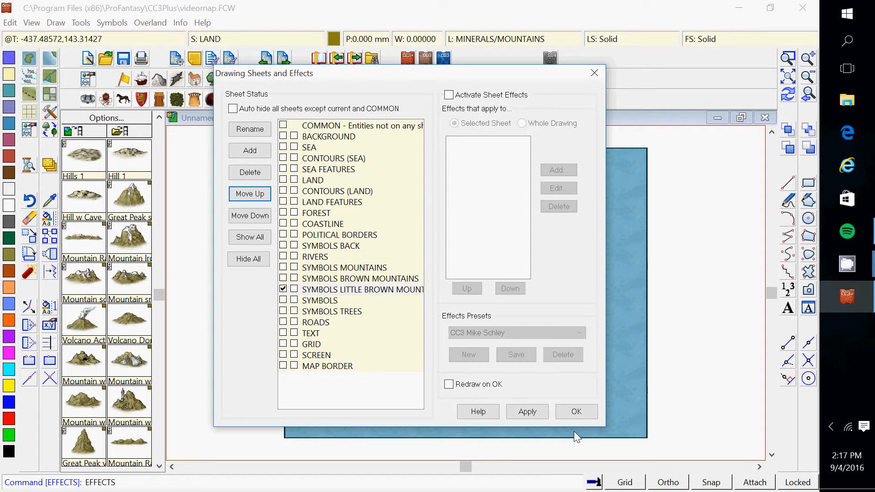
left_click(569, 412)
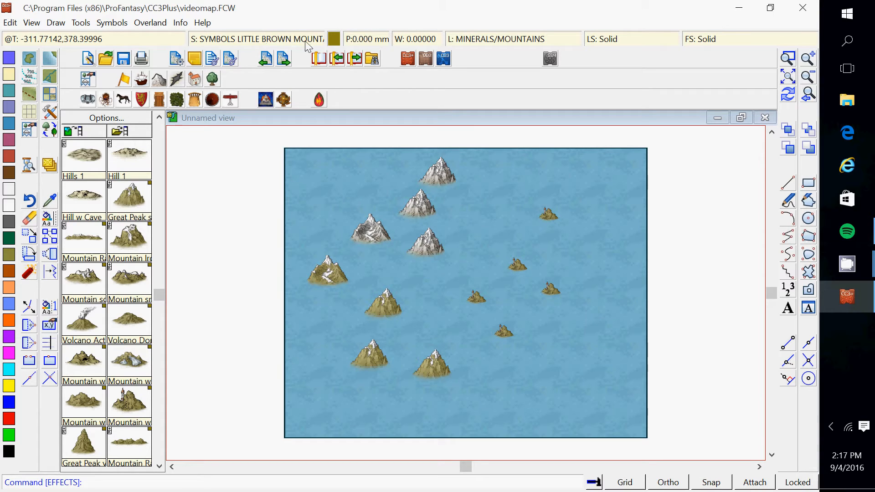
Place one small olive snow-capped mountain symbol near the map's lower-right corner on the SYMBOLS LITTLE BROWN MOUNTAINS sheet
left_click(134, 279)
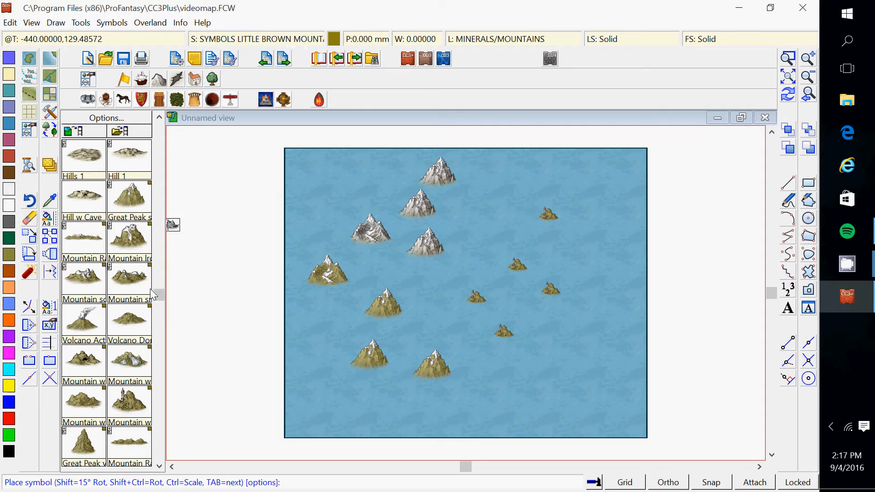
left_click(599, 418)
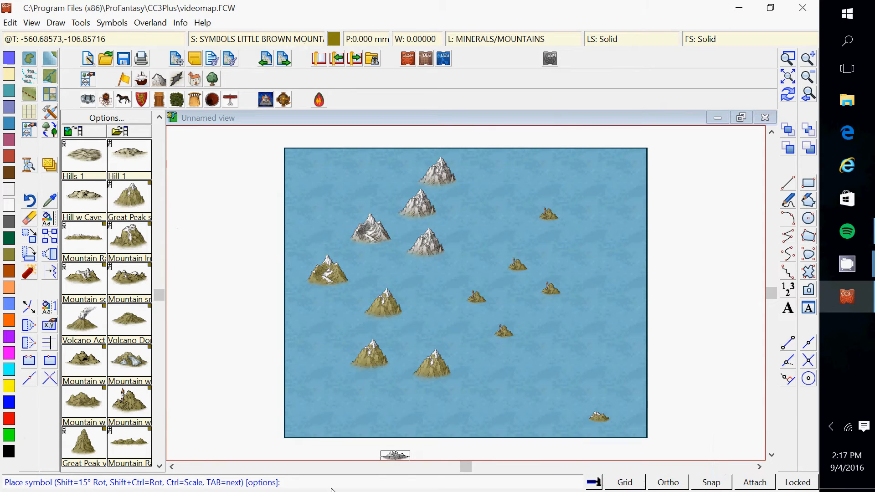
Hide the SYMBOLS sheet, leaving the SYMBOLS LITTLE BROWN MOUNTAINS sheet shown
left_click(49, 165)
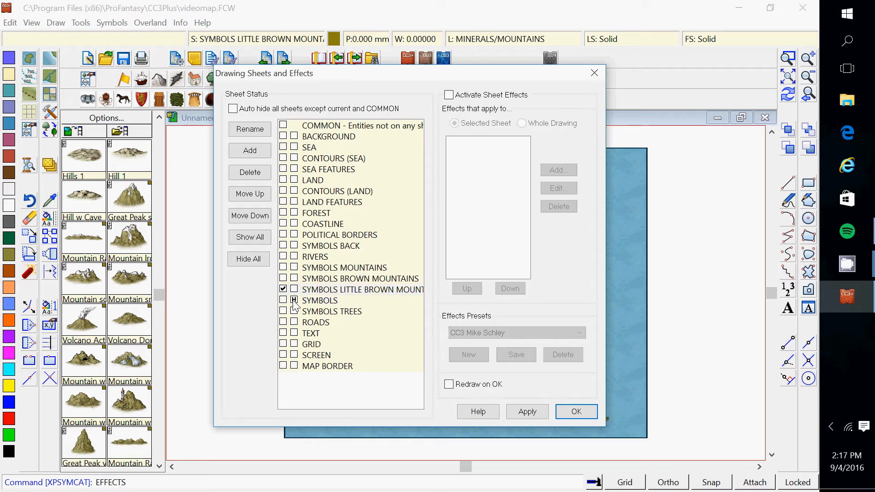
left_click(576, 411)
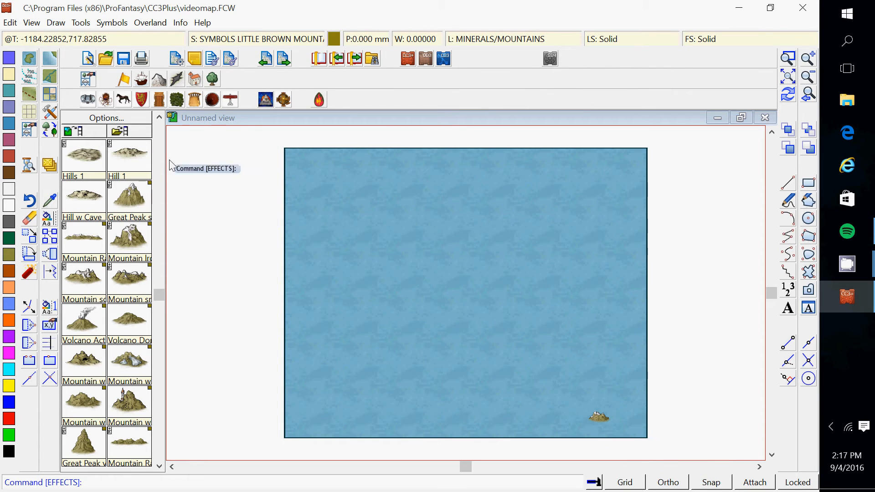
Make SYMBOLS BROWN MOUNTAINS the current sheet and hide the SYMBOLS LITTLE BROWN MOUNTAINS sheet
left_click(53, 169)
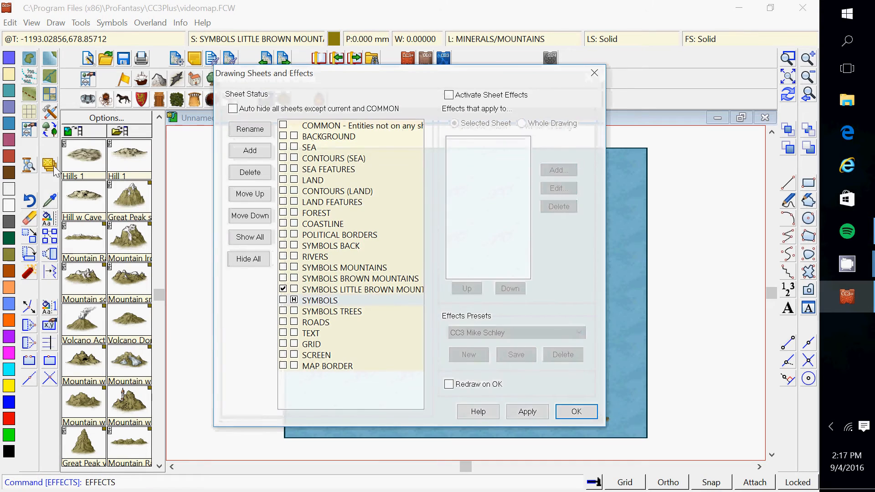
left_click(294, 300)
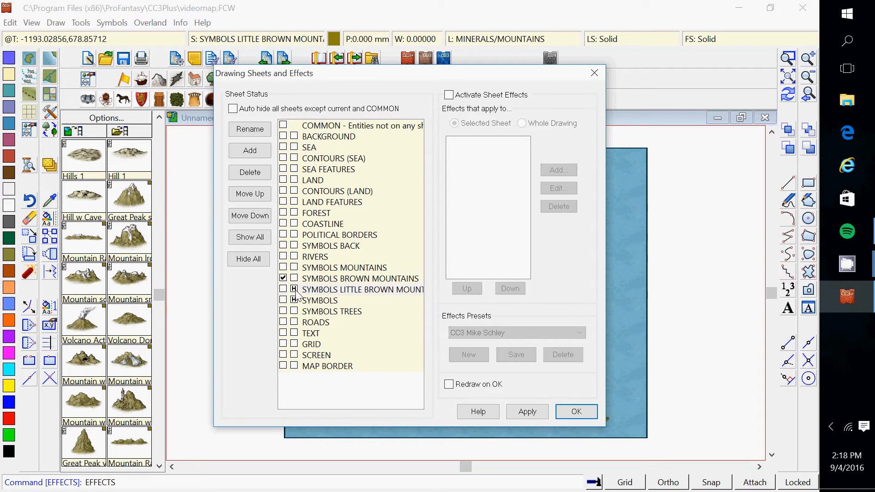
left_click(573, 410)
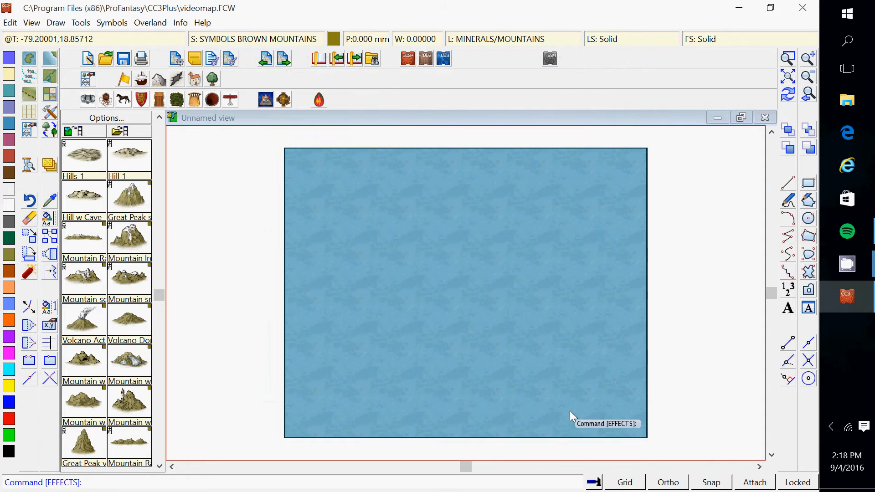
Show both the SYMBOLS and SYMBOLS LITTLE BROWN MOUNTAINS sheets on the map again
left_click(50, 164)
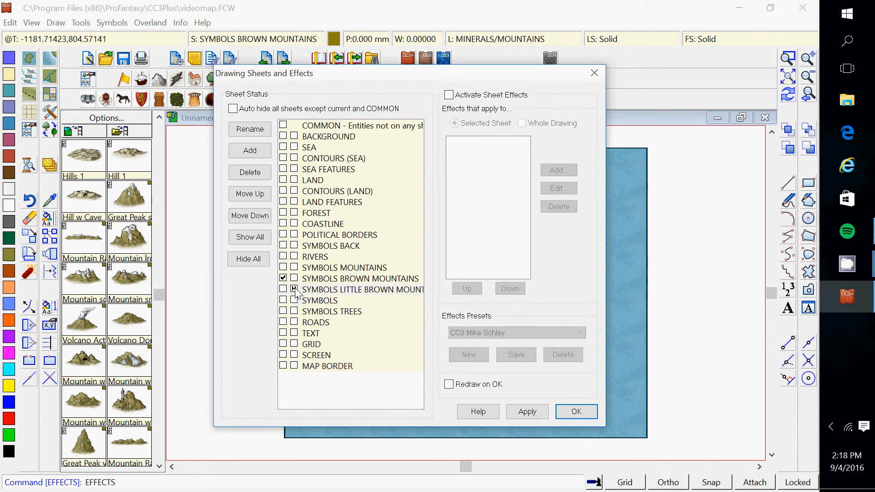
left_click(586, 410)
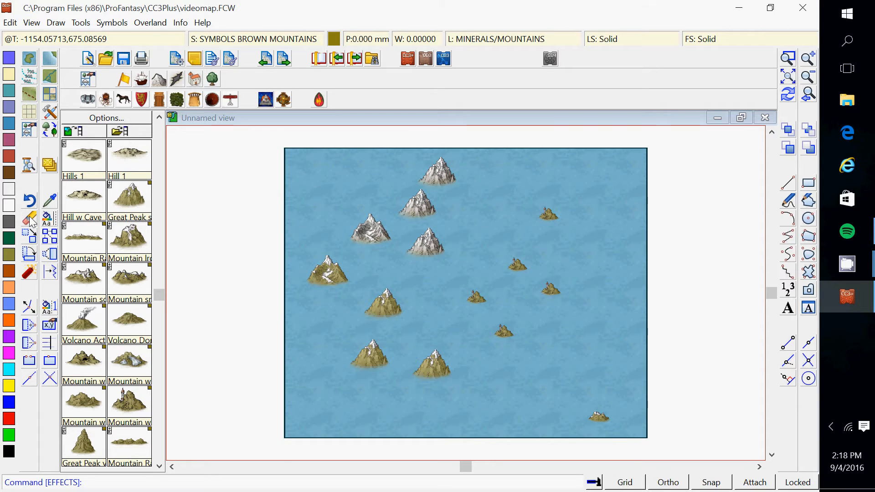
Move the four gray snow-capped mountains near the map's upper edge to the SYMBOLS MOUNTAINS sheet and redraw the map
left_click(48, 218)
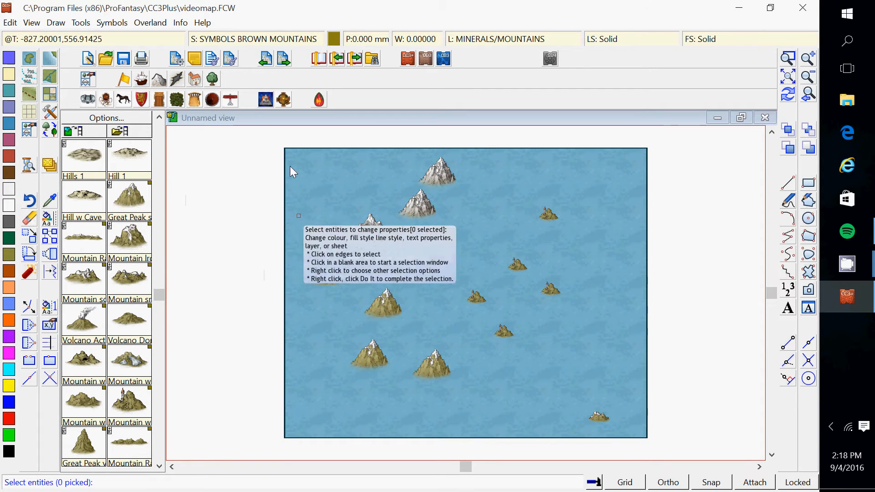
left_click(357, 160)
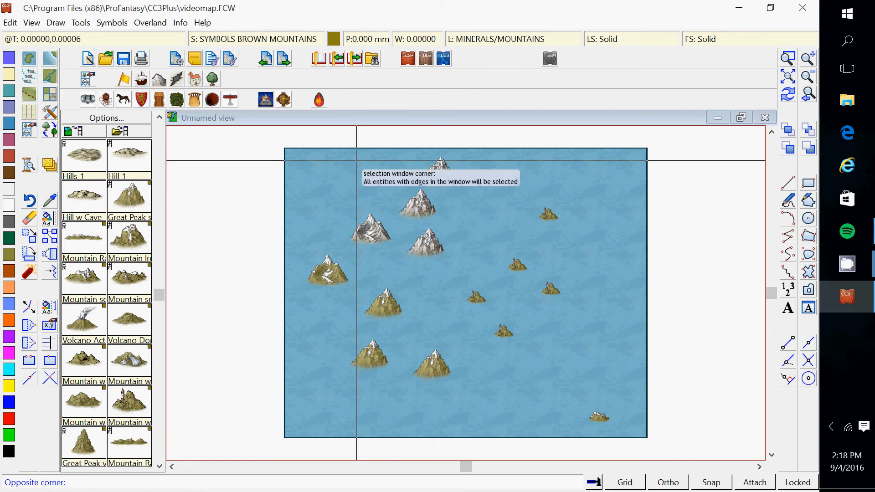
left_click(465, 258)
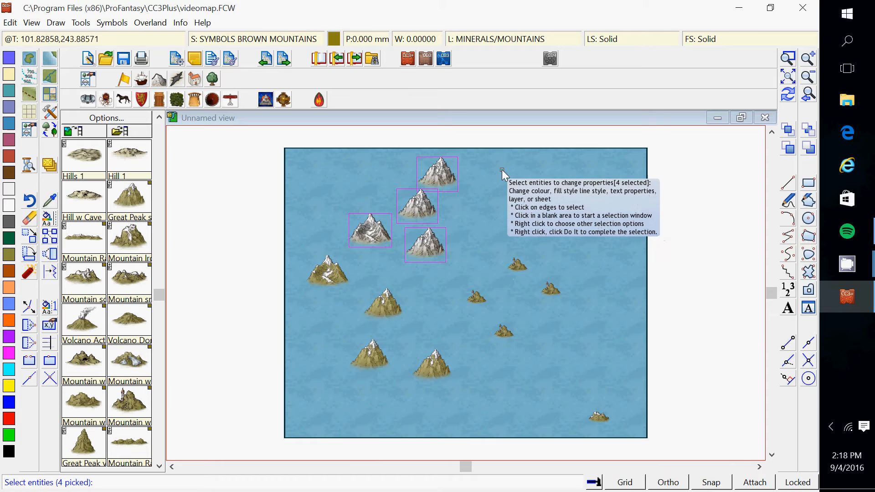
right_click(502, 170)
left_click(491, 174)
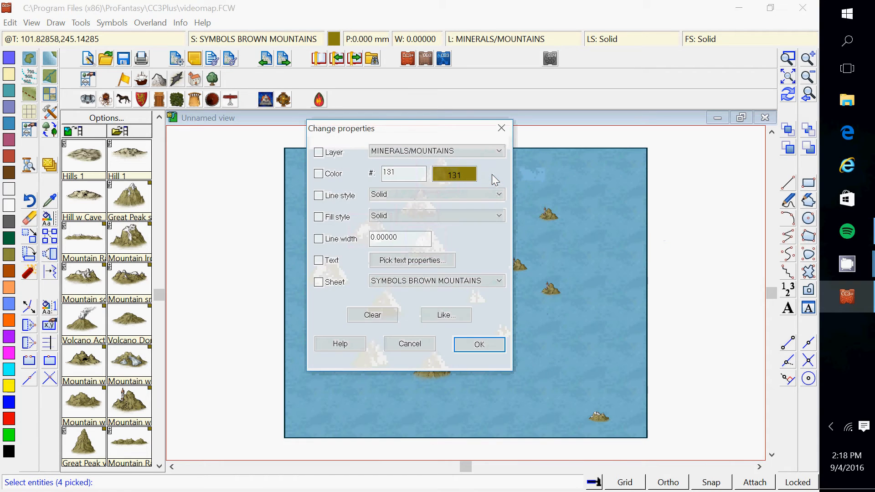
left_click(499, 281)
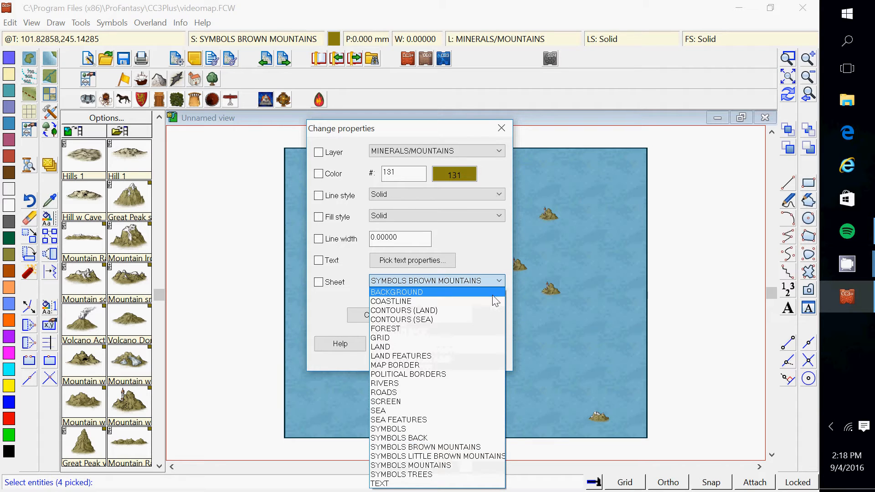
left_click(439, 466)
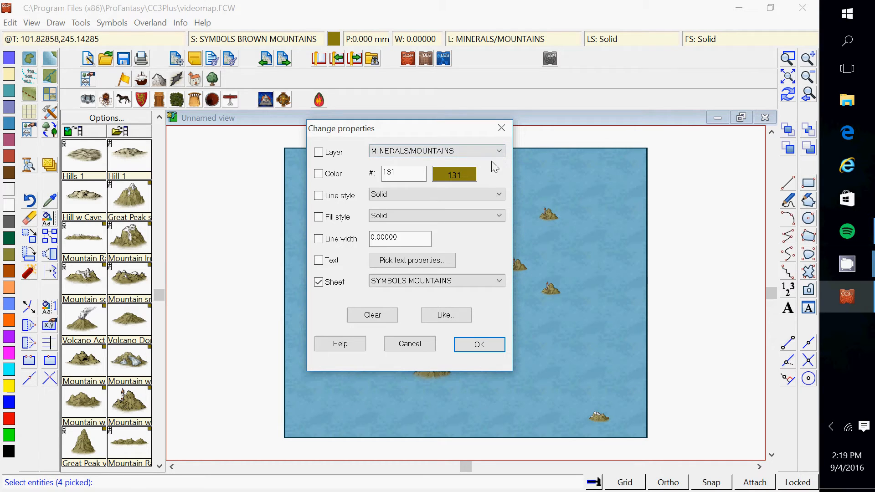
left_click(489, 344)
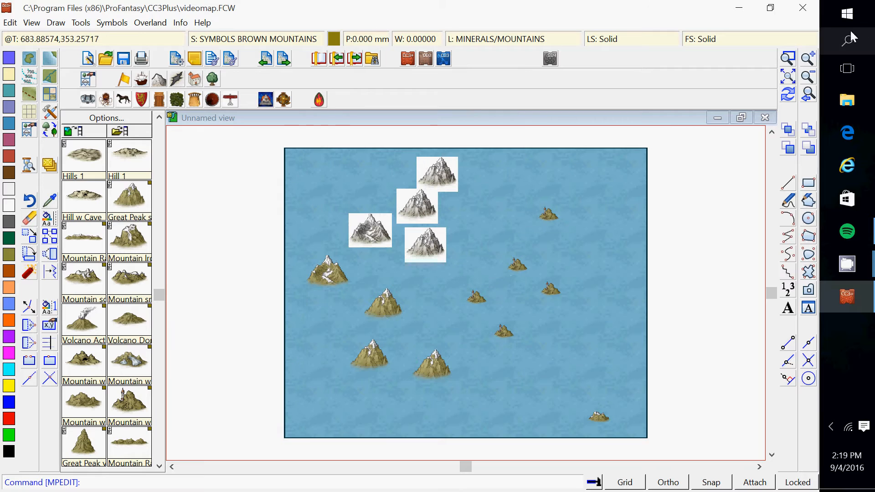
left_click(790, 97)
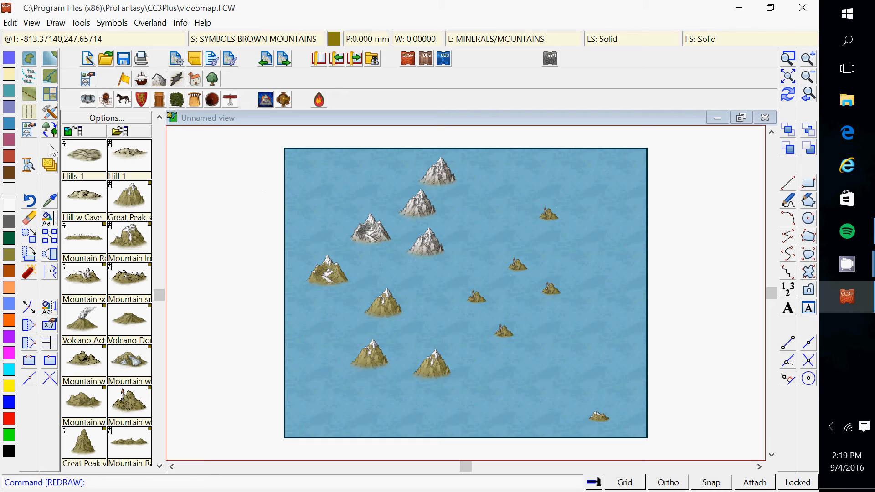
Hide the SYMBOLS MOUNTAINS sheet on the map and show it again
left_click(55, 164)
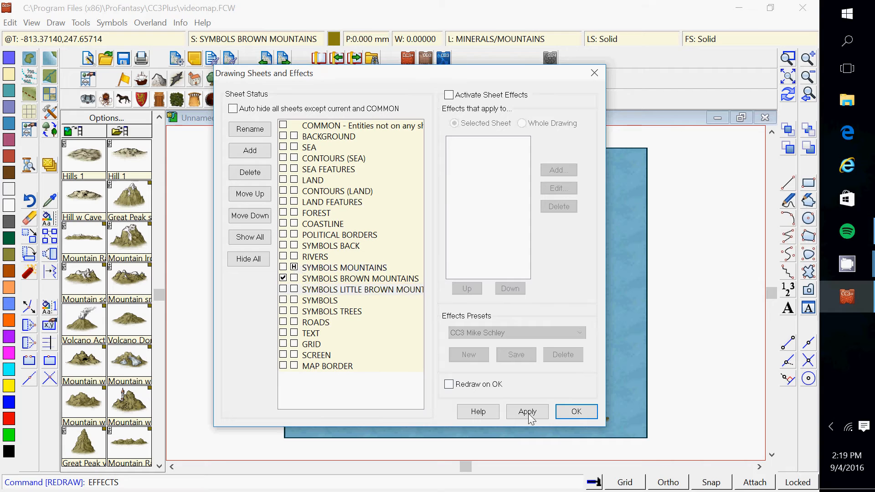
left_click(576, 412)
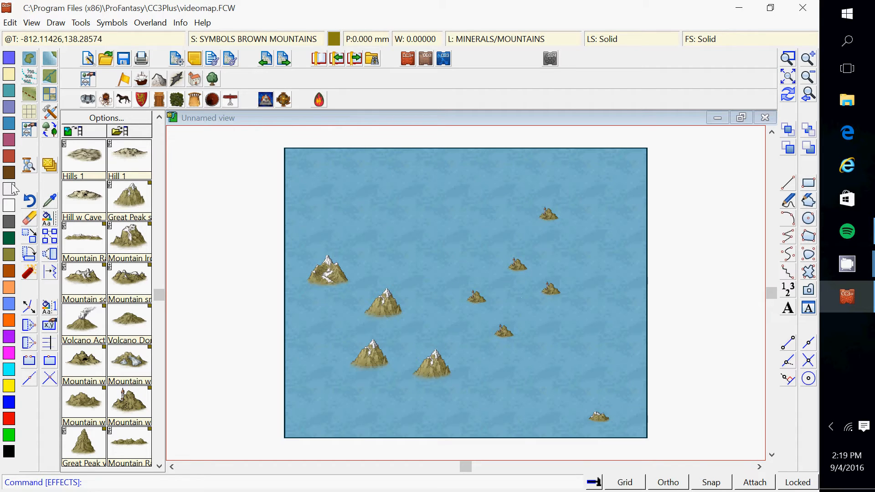
left_click(50, 165)
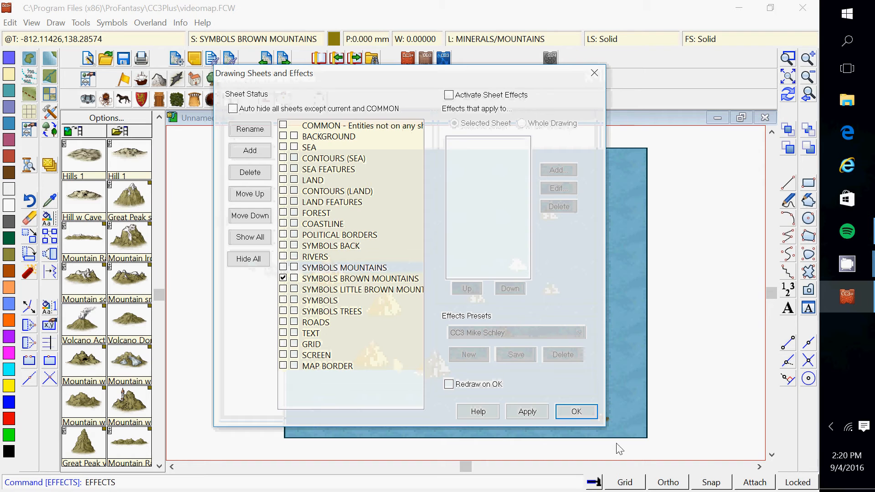
left_click(576, 412)
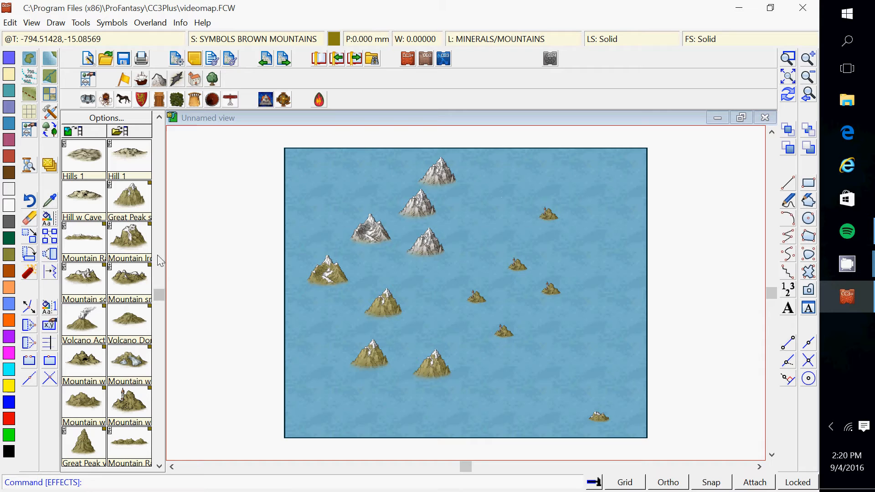
Find the gray snow-capped Great Peak symbol in the mountain catalog and preview it over the map
left_click(159, 118)
left_click(159, 119)
left_click(159, 118)
left_click(159, 119)
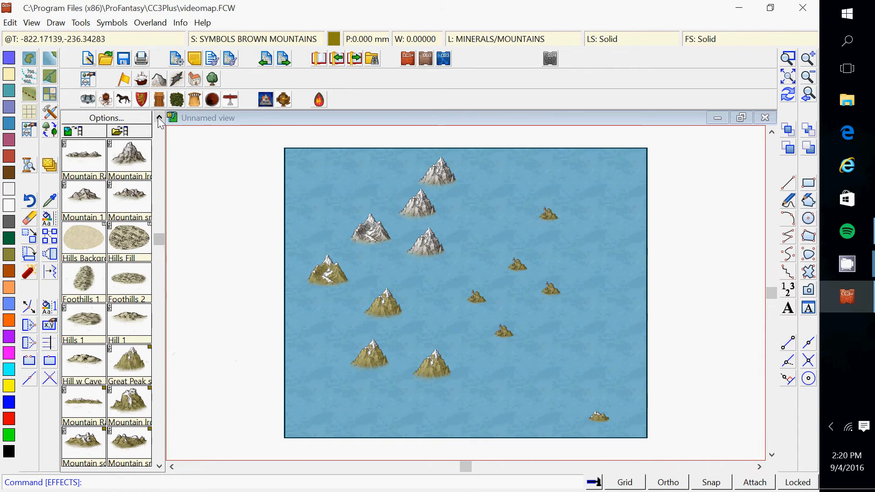
left_click(159, 118)
left_click(159, 119)
left_click(159, 118)
left_click(159, 118)
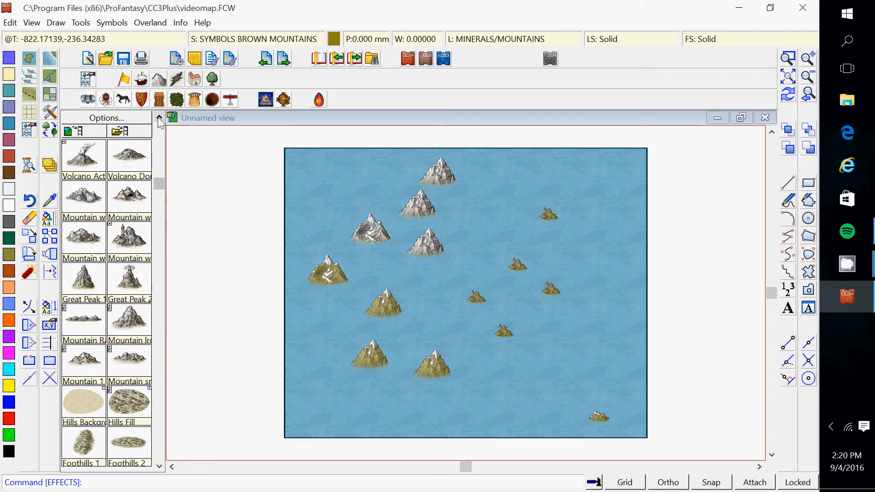
left_click(159, 119)
left_click(159, 118)
left_click(159, 119)
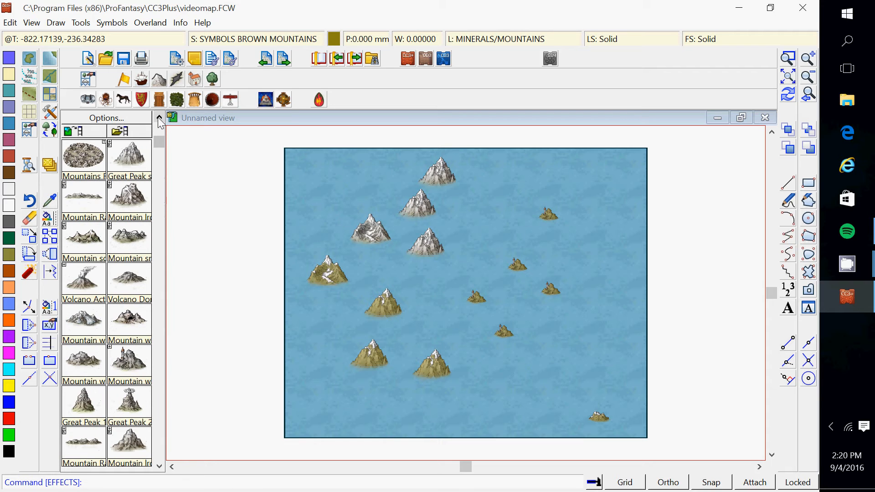
left_click(159, 118)
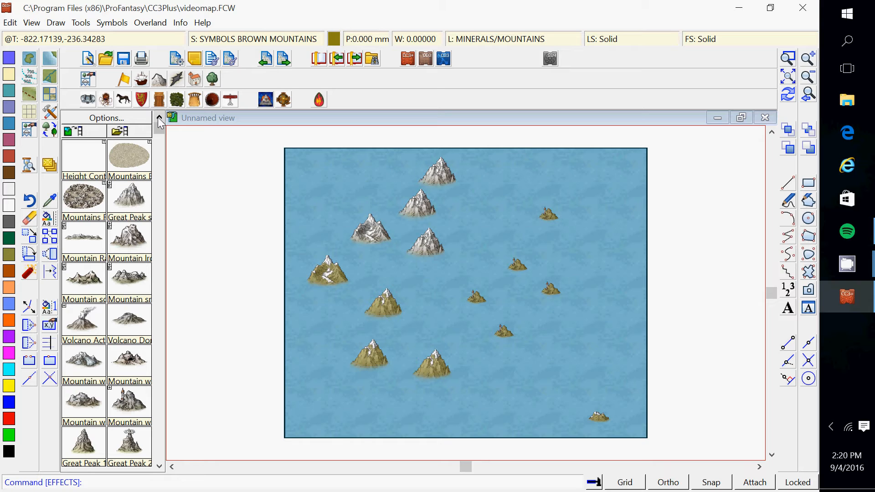
left_click(133, 199)
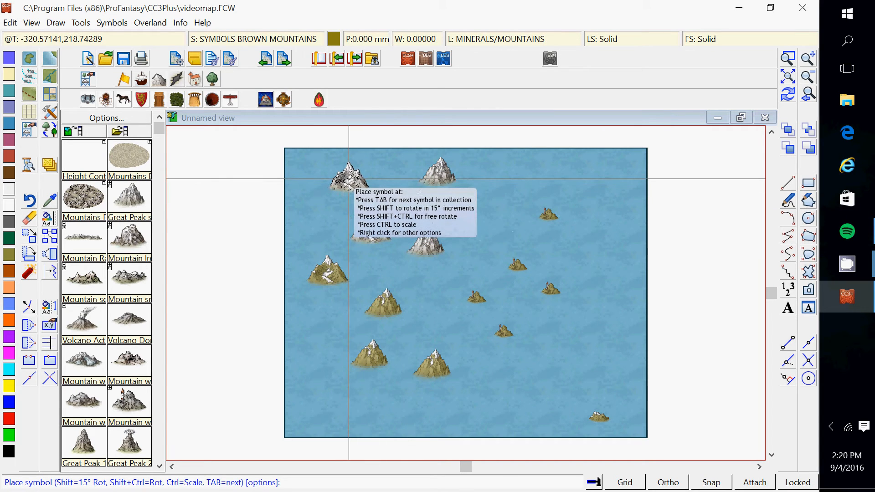
key("Escape")
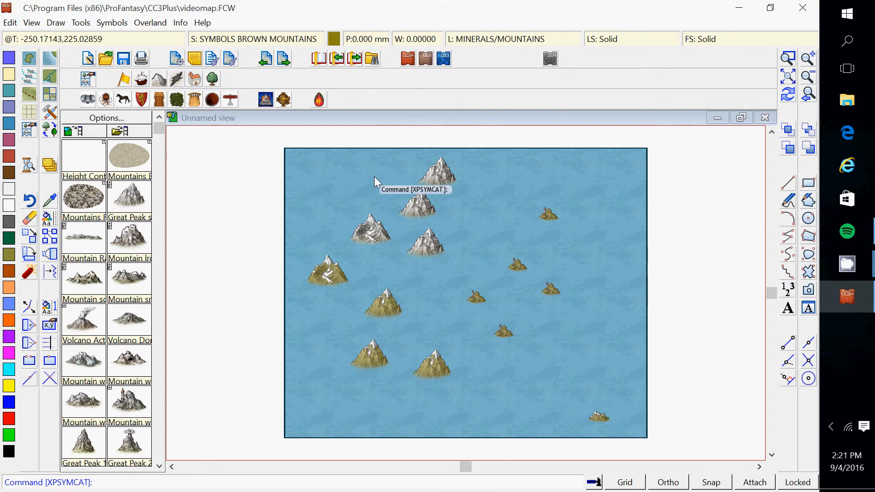
Make SYMBOLS MOUNTAINS the current sheet
left_click(285, 42)
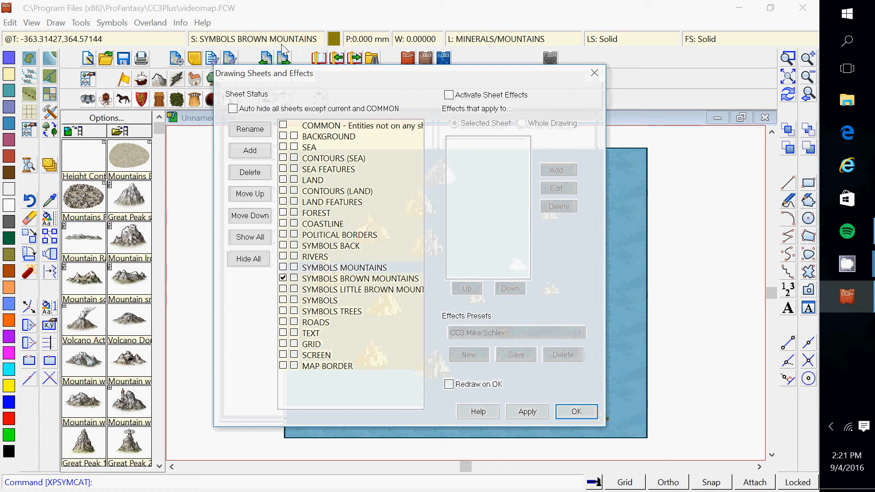
left_click(283, 277)
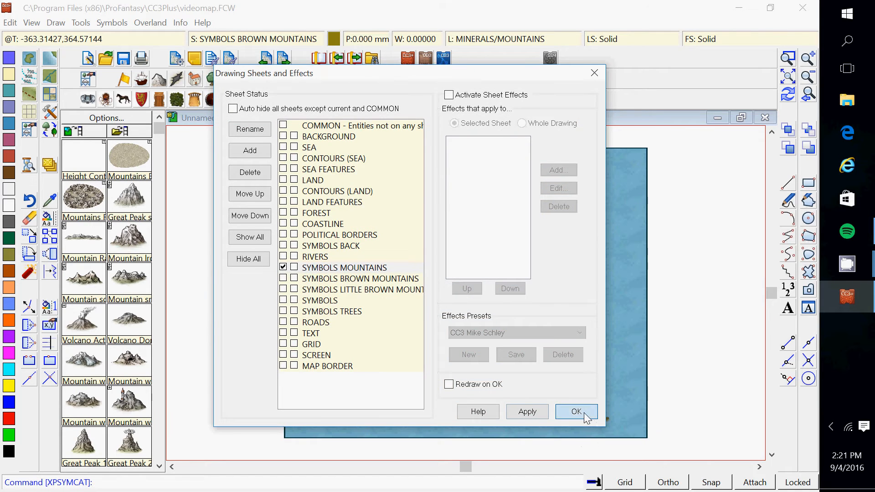
left_click(584, 412)
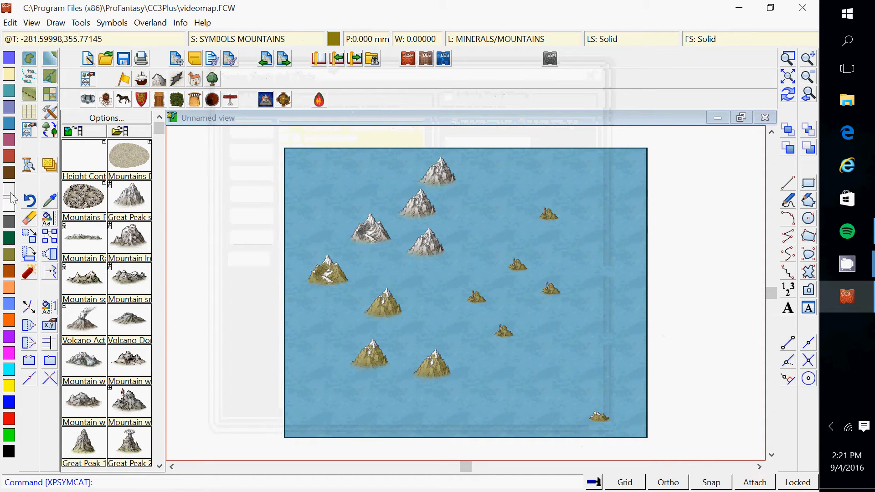
Place one gray snow-capped Great Peak symbol near the map's upper-left corner on the SYMBOLS MOUNTAINS sheet
left_click(141, 206)
left_click(358, 176)
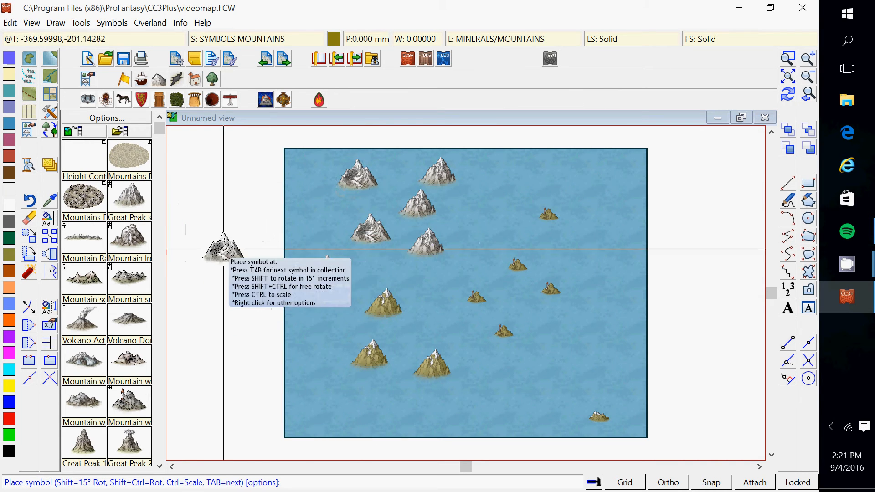
right_click(205, 228)
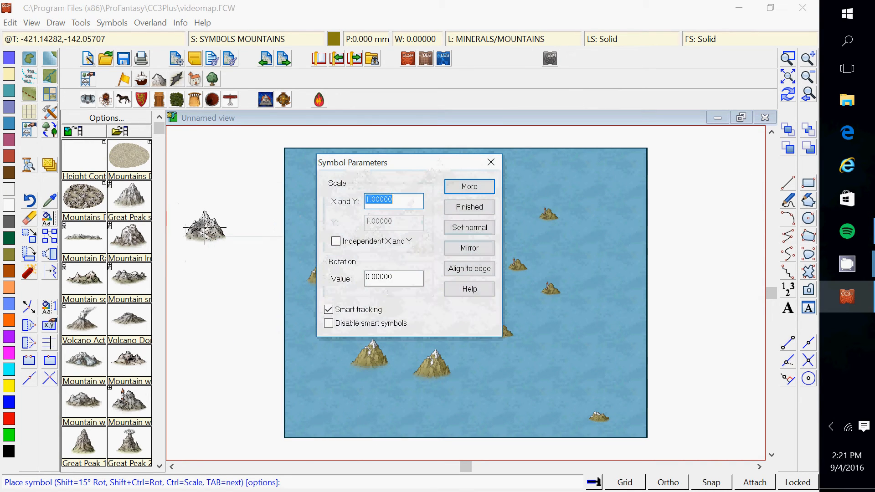
left_click(496, 161)
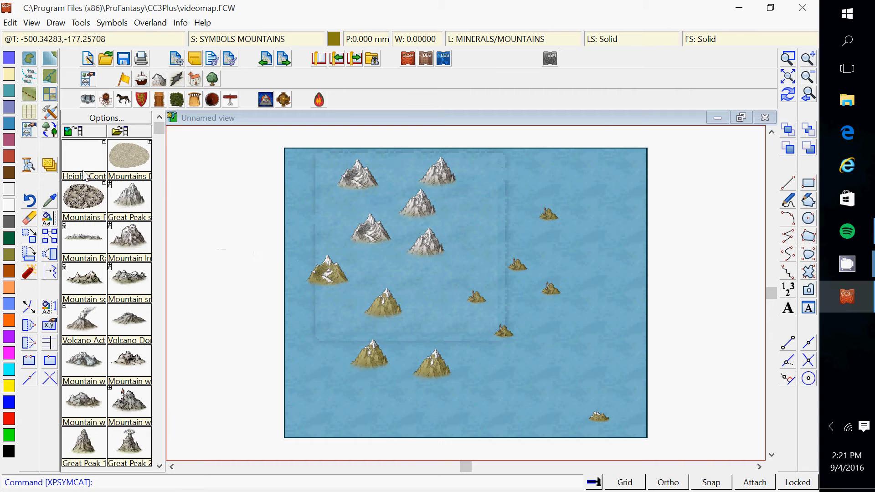
Make SYMBOLS BROWN MOUNTAINS the current sheet and hide the SYMBOLS MOUNTAINS sheet
left_click(50, 164)
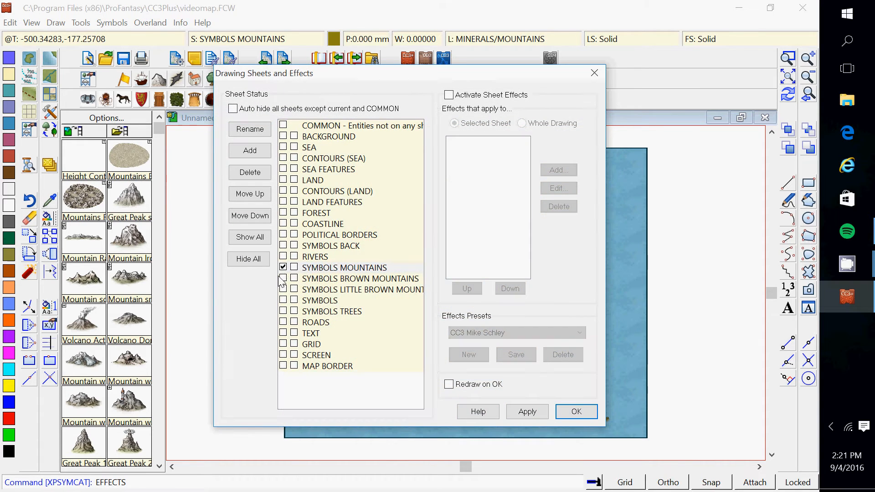
left_click(294, 267)
left_click(577, 411)
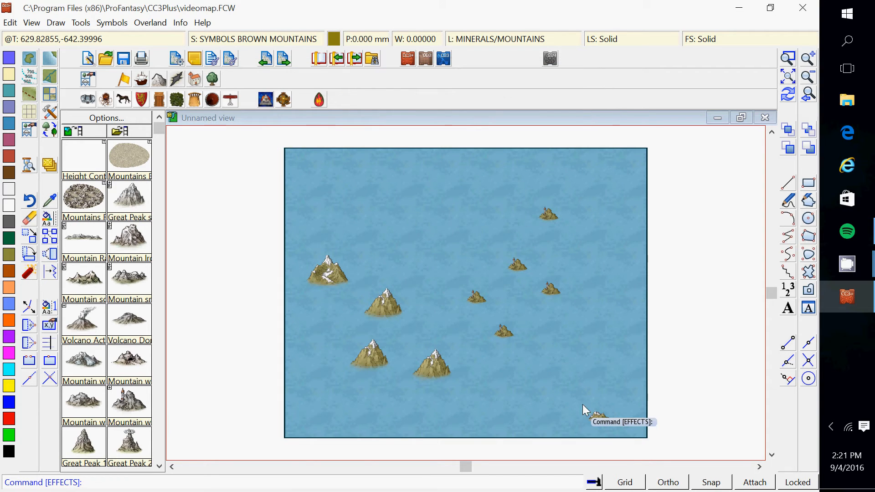
Show the SYMBOLS MOUNTAINS sheet on the map again and review the sheet list
left_click(48, 166)
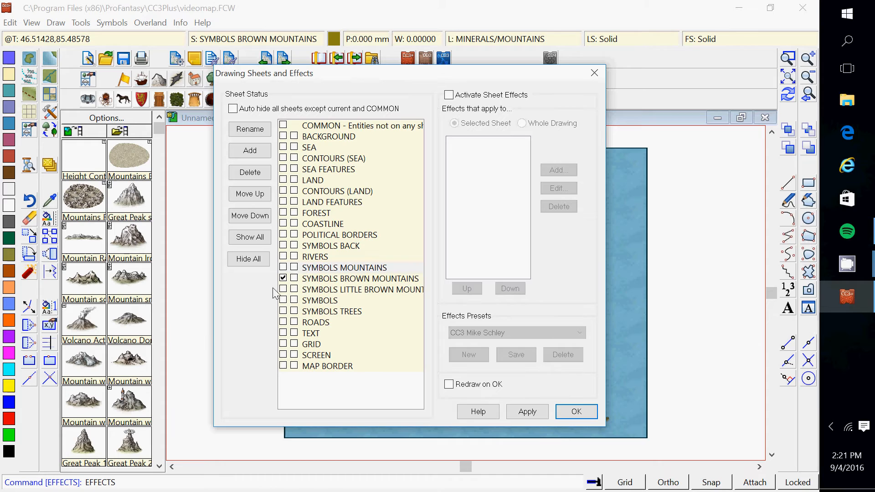
left_click(577, 411)
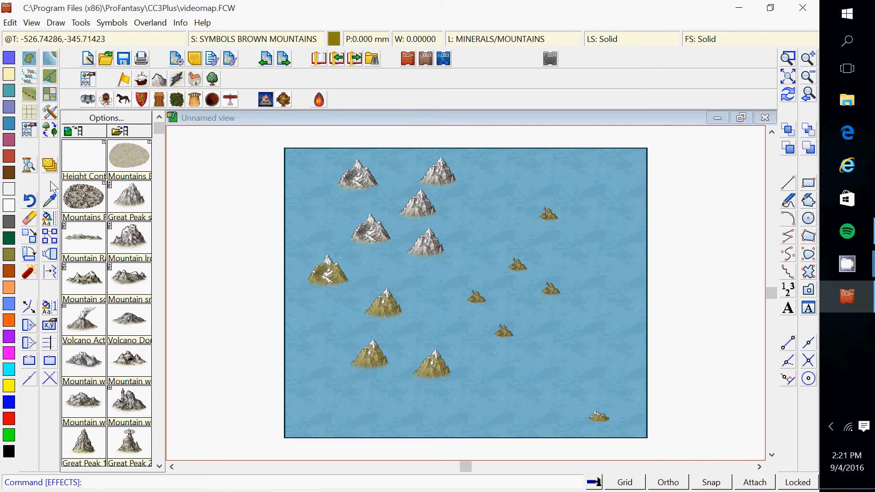
left_click(50, 165)
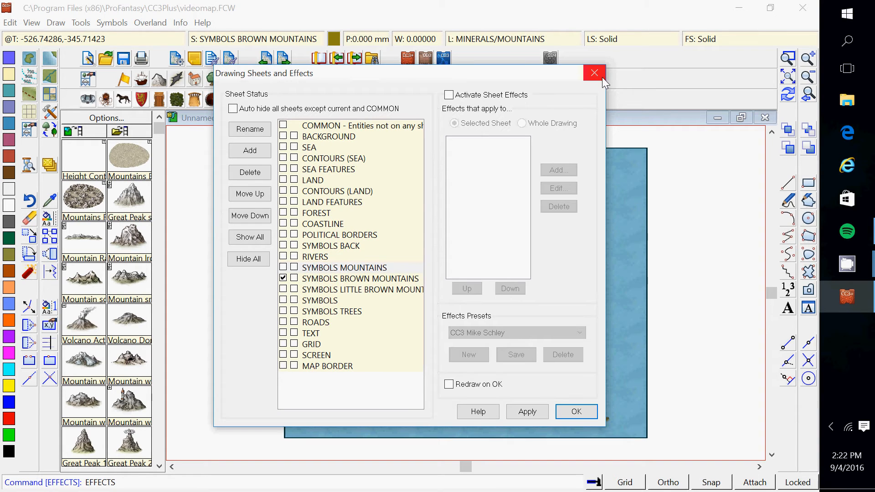
left_click(575, 410)
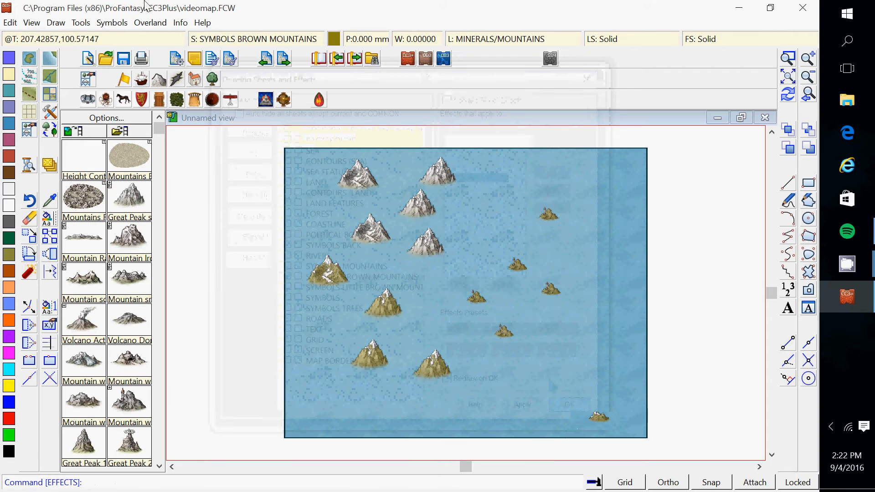
Examine the mountain symbol definitions in the Symbol Manager, including Great Peak sc 1, sc 2, sc vc 1 and sc vc 2
left_click(112, 23)
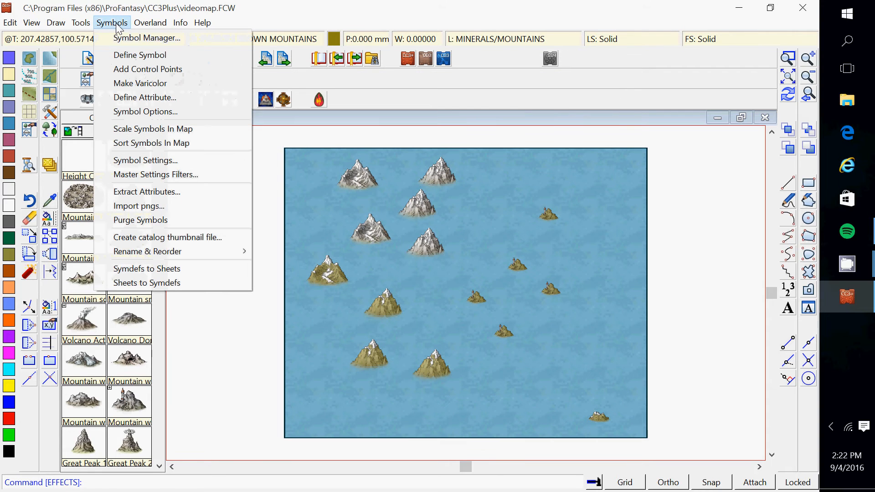
left_click(135, 37)
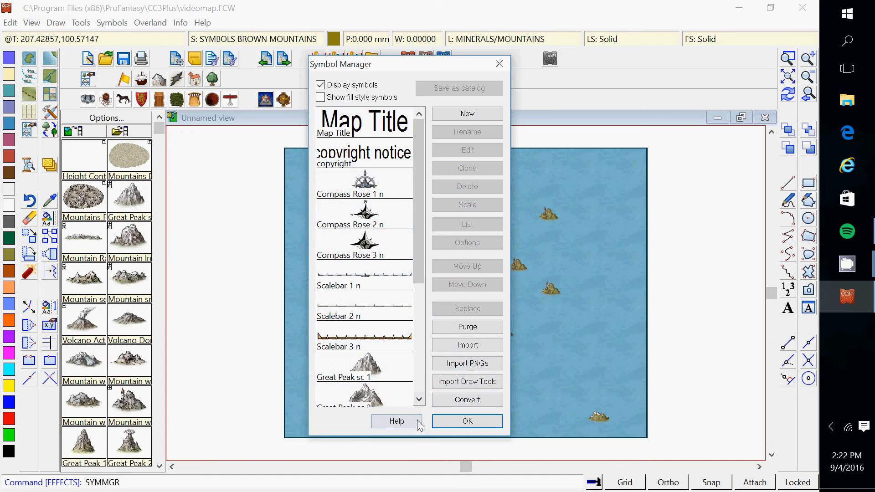
left_click(418, 400)
left_click(419, 399)
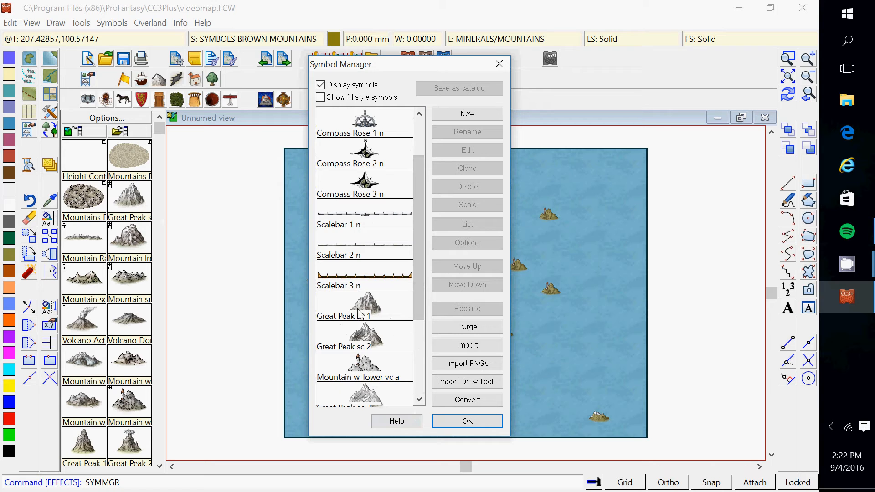
left_click(341, 303)
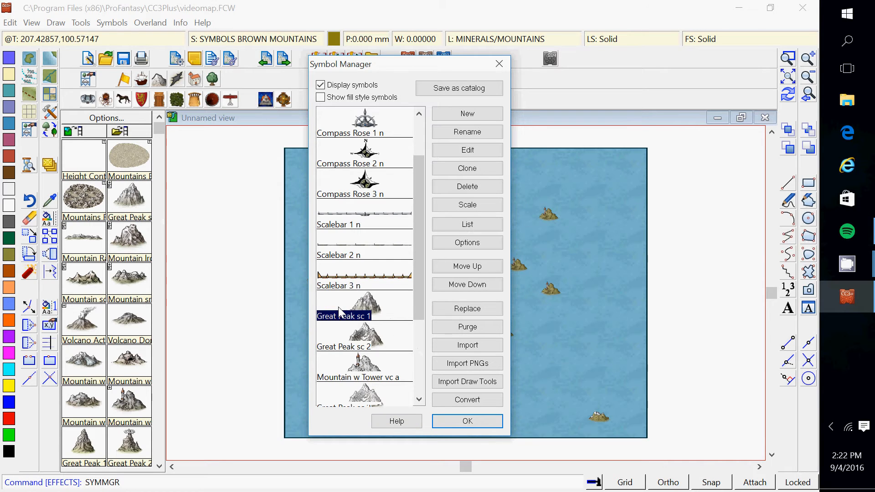
left_click(346, 343)
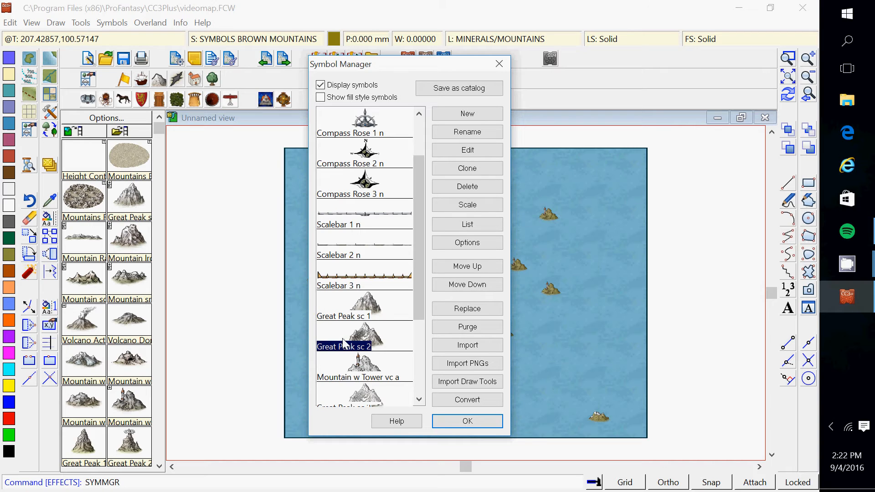
left_click(419, 399)
left_click(419, 399)
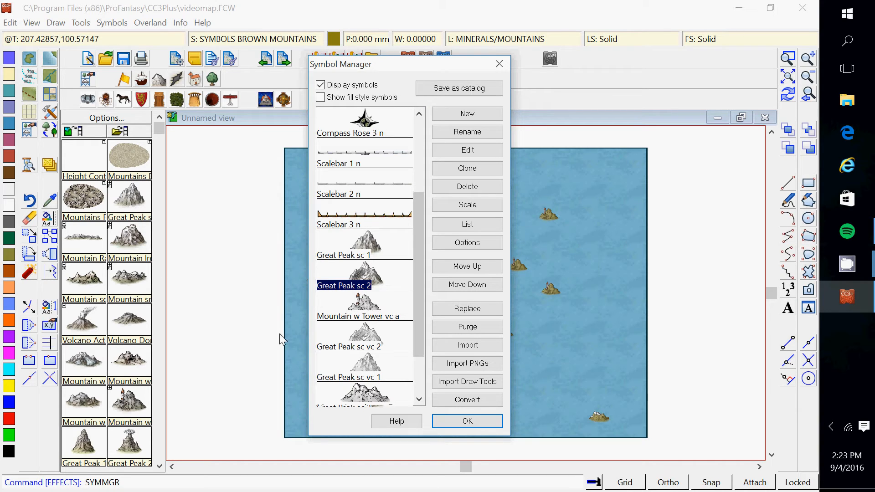
left_click(349, 343)
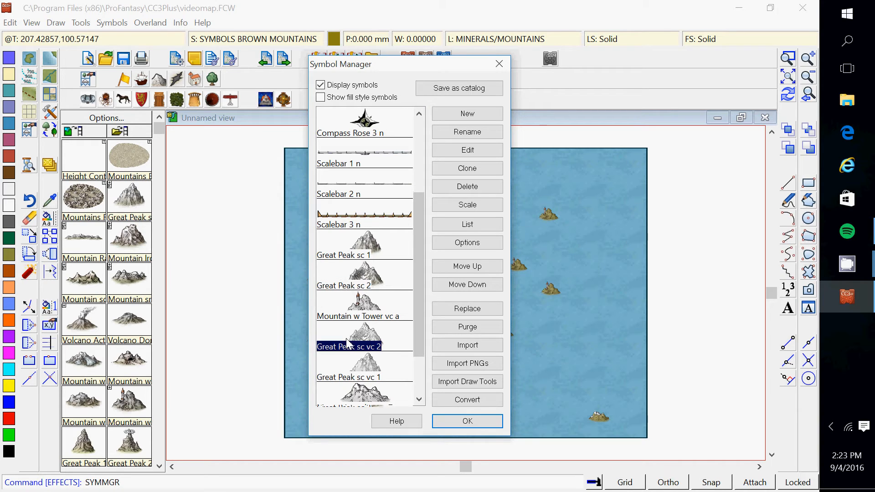
left_click(345, 377)
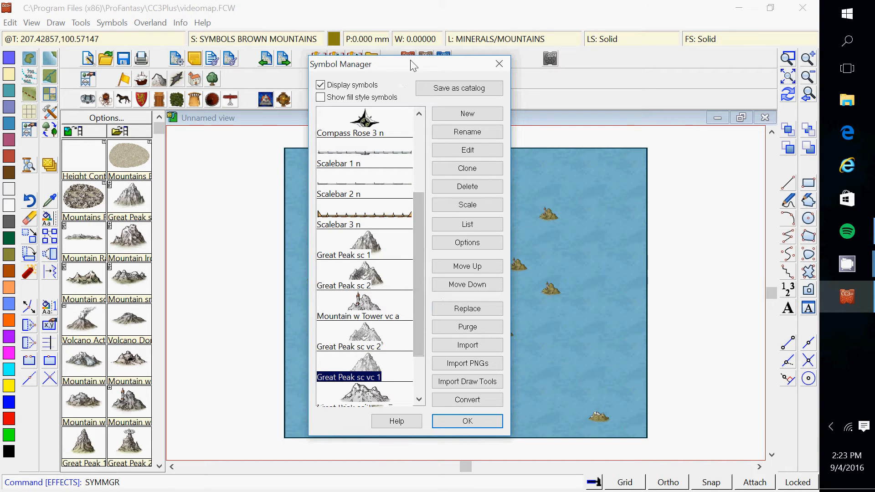
mouse_move(414, 66)
left_mouse_down()
mouse_move(570, 98)
mouse_move(621, 94)
mouse_move(715, 114)
mouse_move(415, 60)
left_mouse_up()
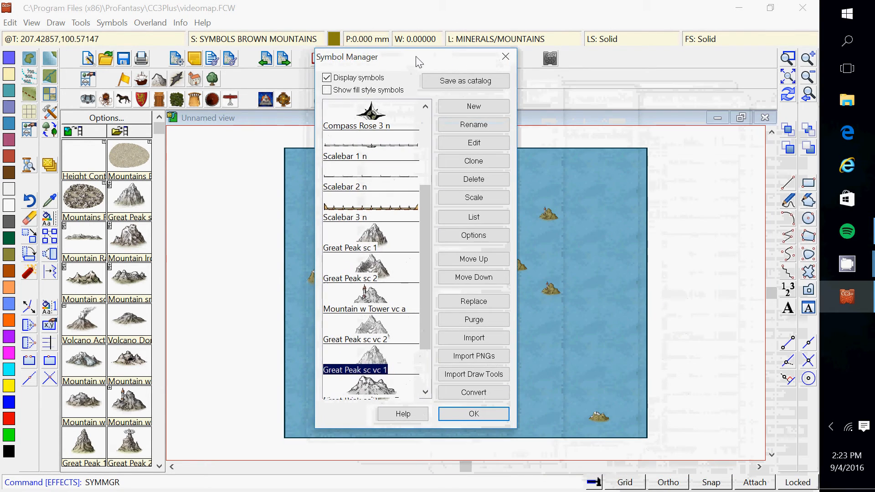
left_click(424, 392)
left_click(424, 392)
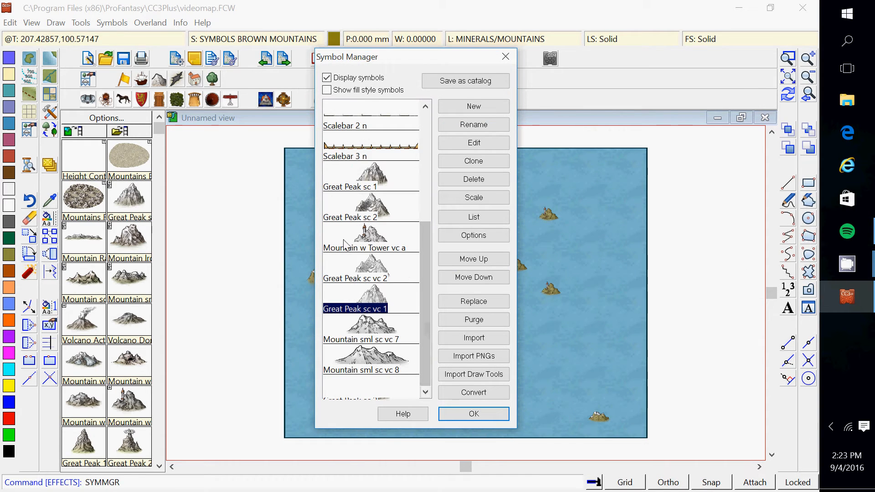
Review the shared options of the Great Peak sc 1 and sc 2 symbols, including Force Sheet, and close the Symbol Manager
left_click(343, 182)
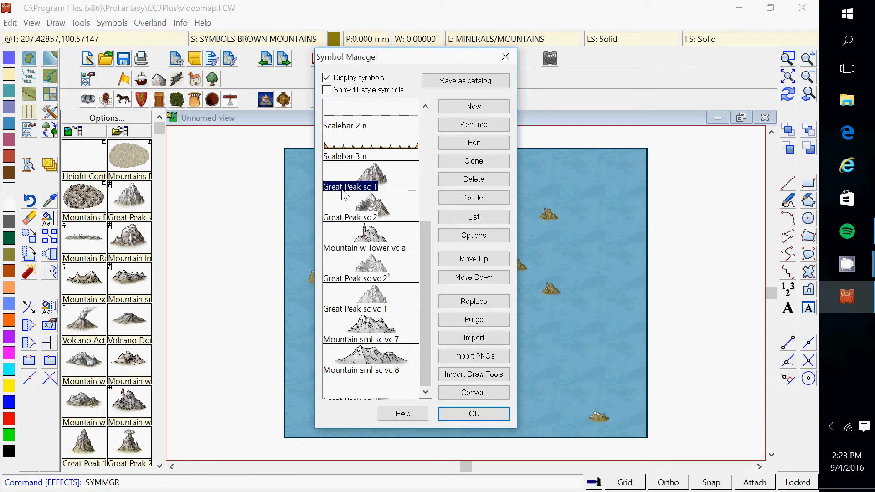
left_click(345, 213, "ctrl")
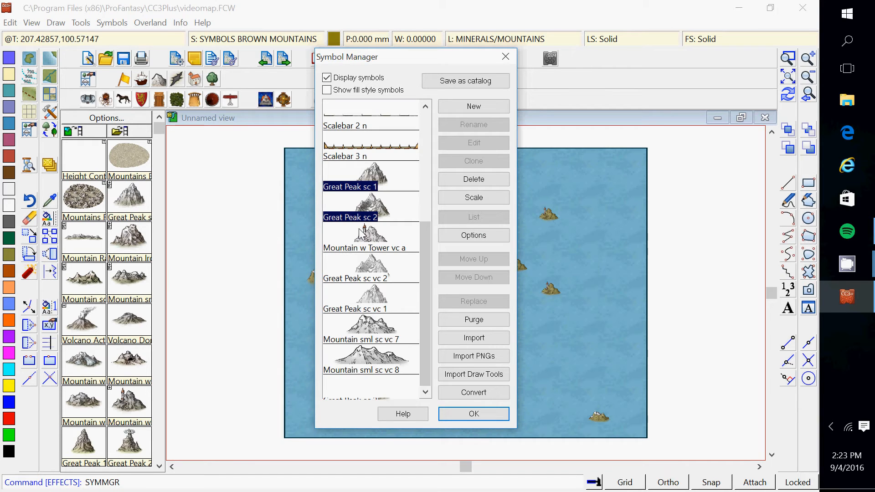
left_click(482, 236)
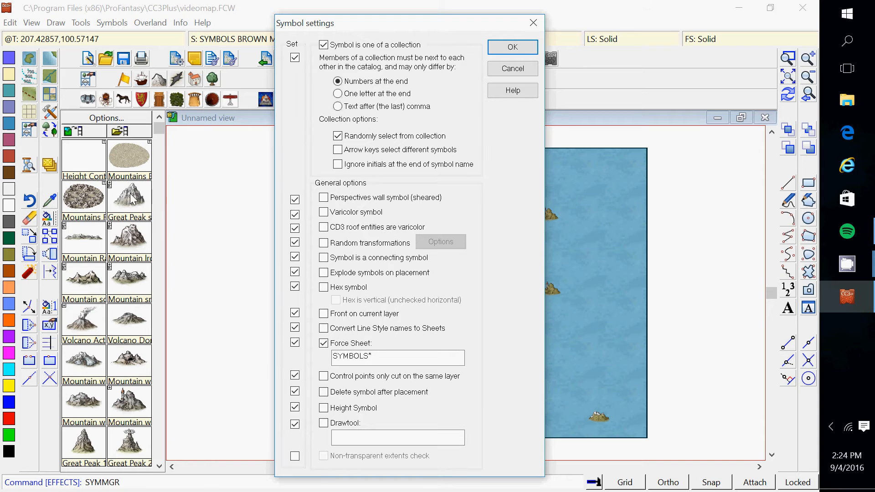
left_click(512, 47)
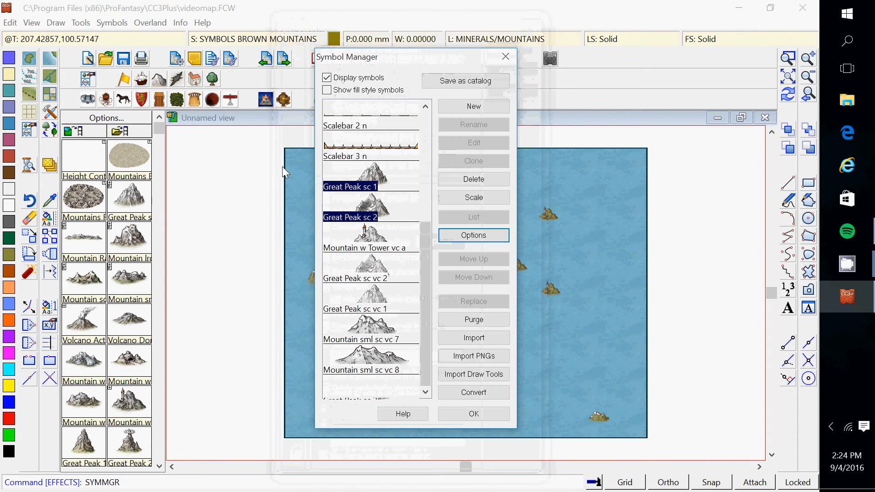
left_click(508, 60)
Place one gray Great Peak symbol near the map's left edge, above the large brown peak, with SYMBOLS BROWN MOUNTAINS as the current sheet
left_click(133, 205)
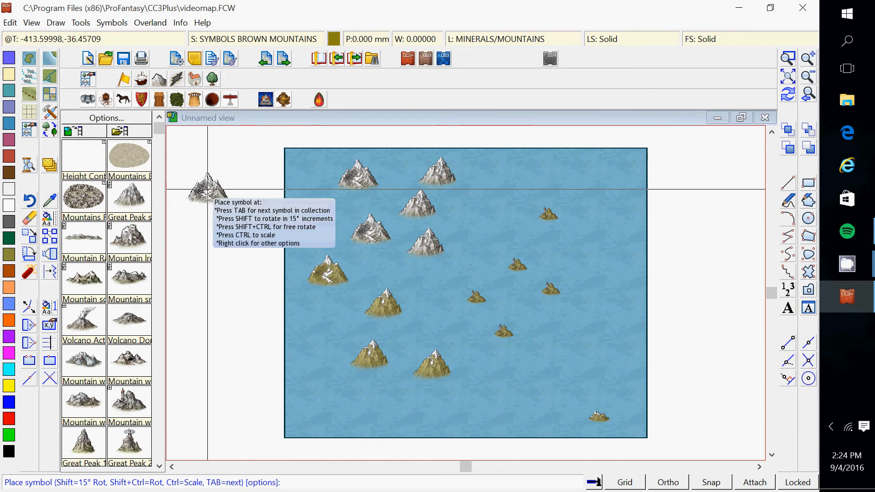
key("Escape")
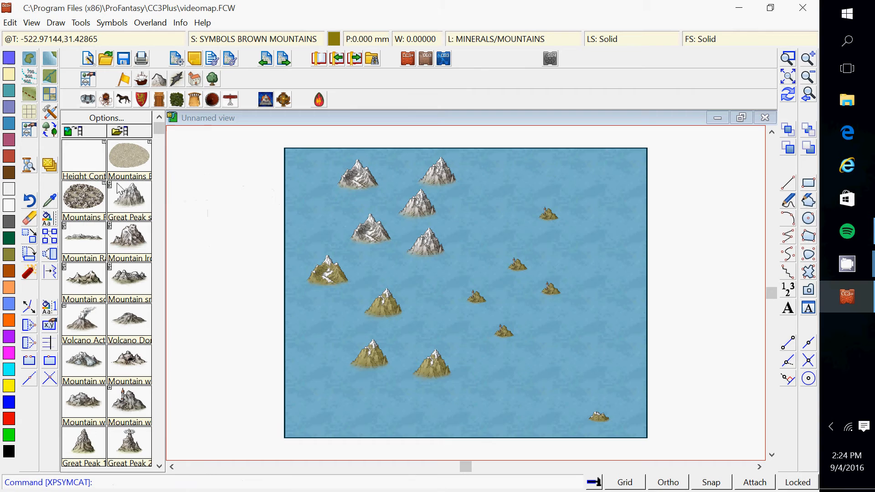
left_click(143, 204)
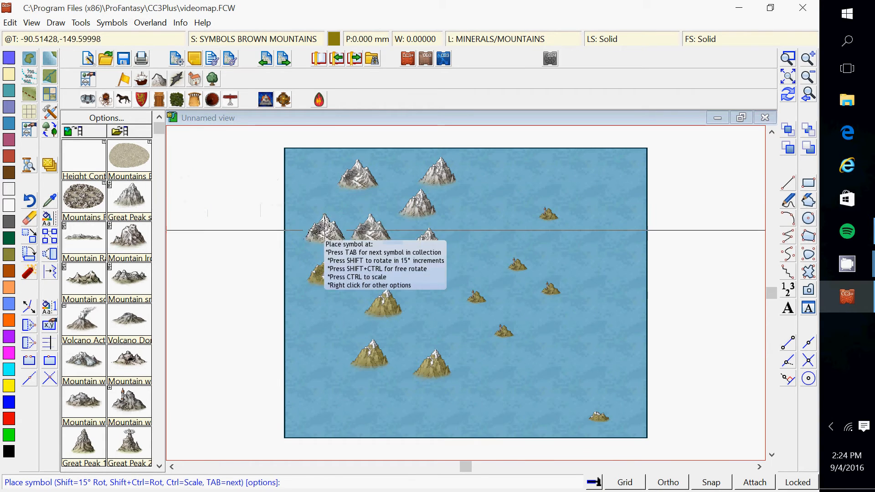
left_click(317, 210)
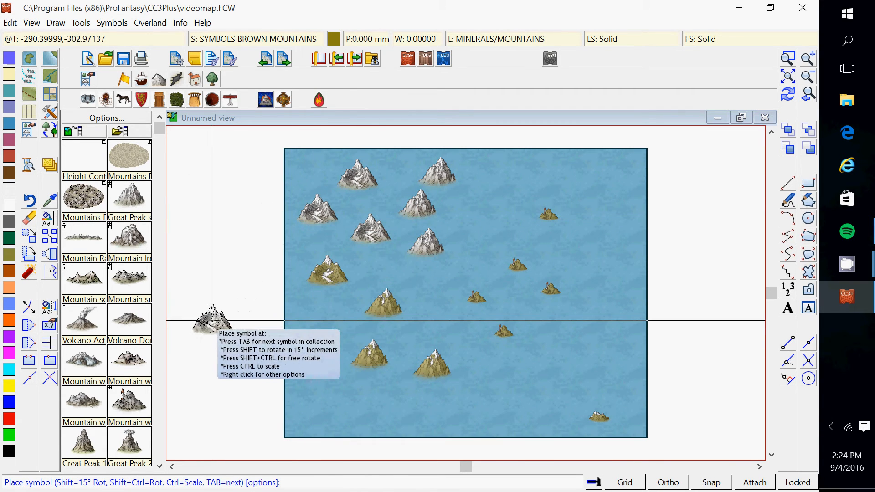
key("Escape")
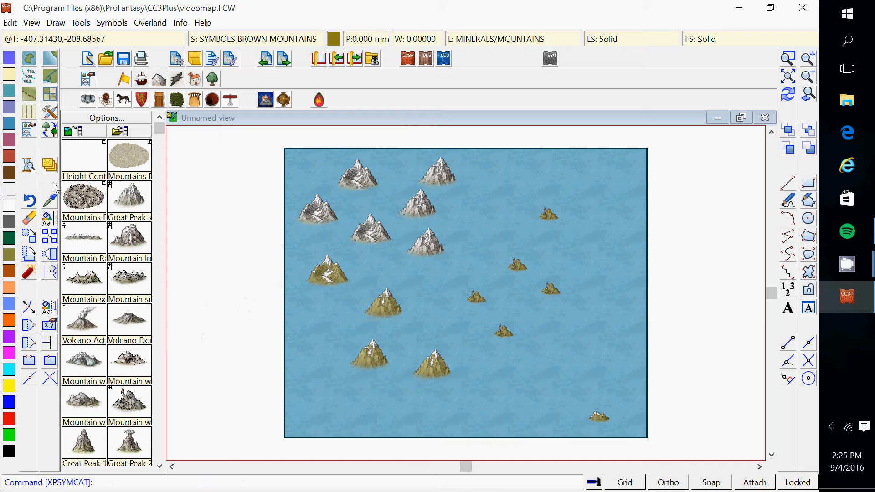
Hide the SYMBOLS MOUNTAINS sheet and apply the change to the map
left_click(50, 165)
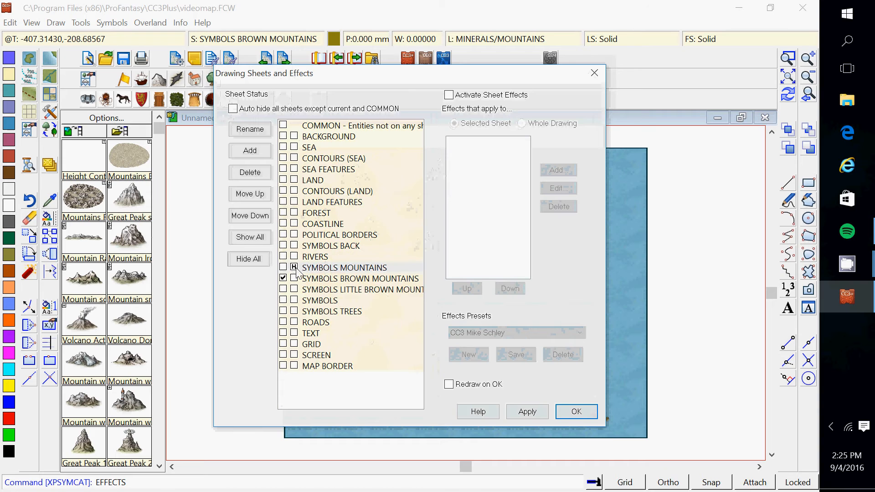
left_click(525, 412)
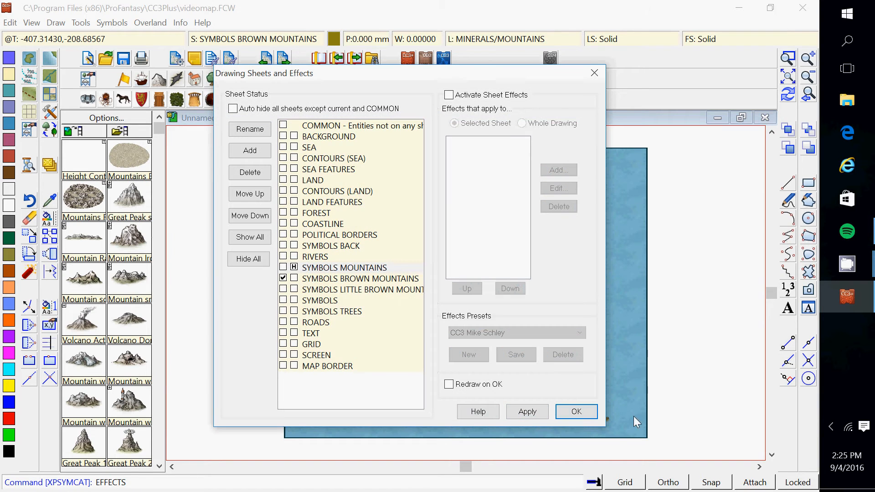
left_click(577, 412)
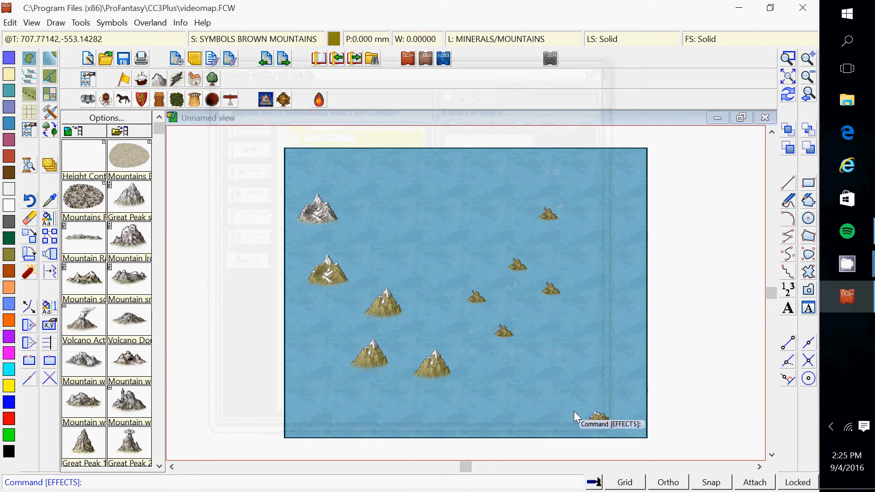
Make SYMBOLS MOUNTAINS the current, visible sheet and hide the RIVERS sheet
left_click(249, 42)
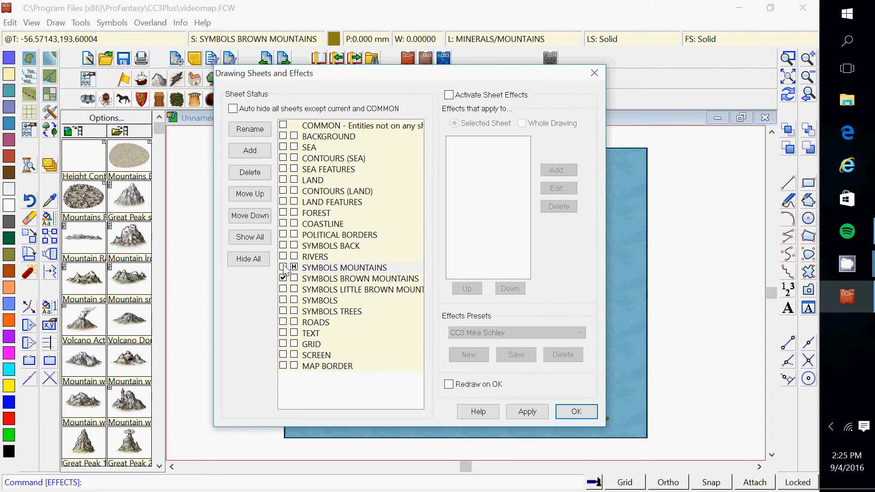
left_click(294, 256)
left_click(571, 412)
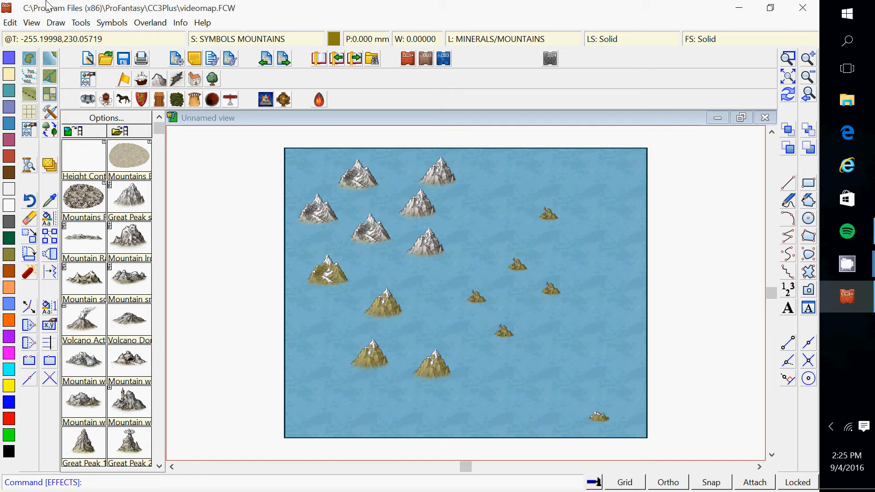
Set the Force Sheet option of the Great Peak sc 1 and sc 2 symbols to SYMBOLS MOUNTAINS* in the Symbol Manager
left_click(114, 25)
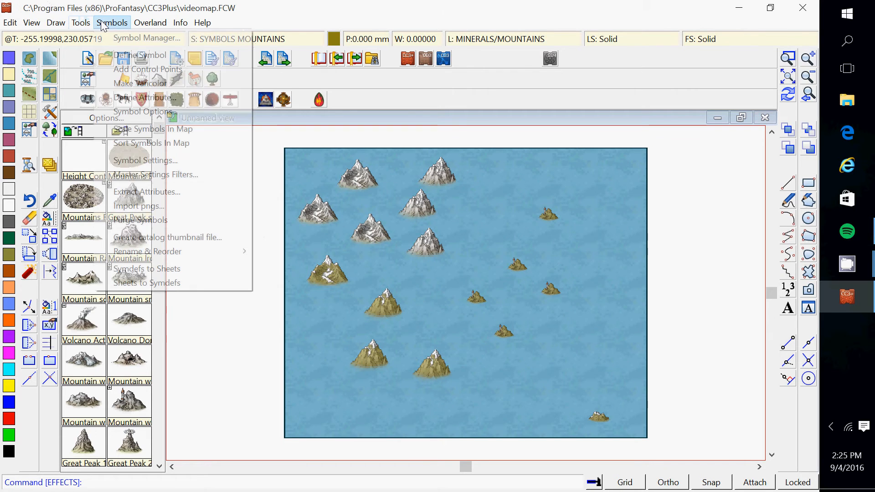
left_click(127, 37)
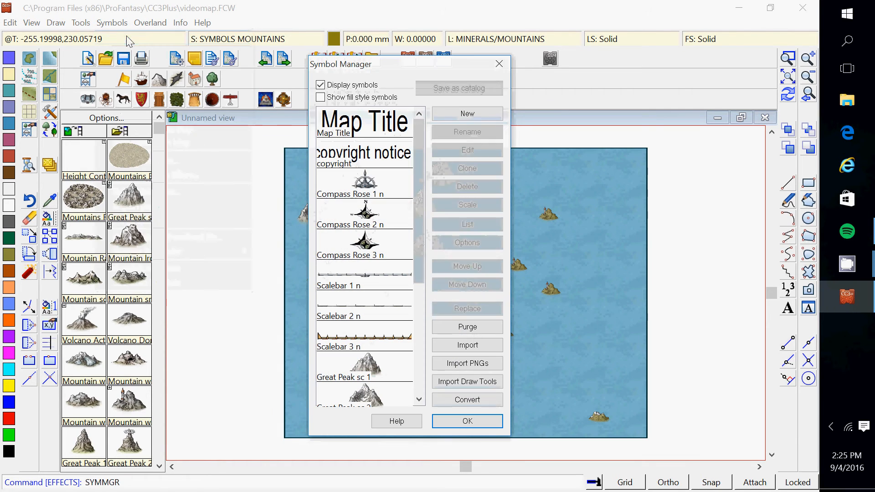
left_click(423, 398)
left_click(424, 398)
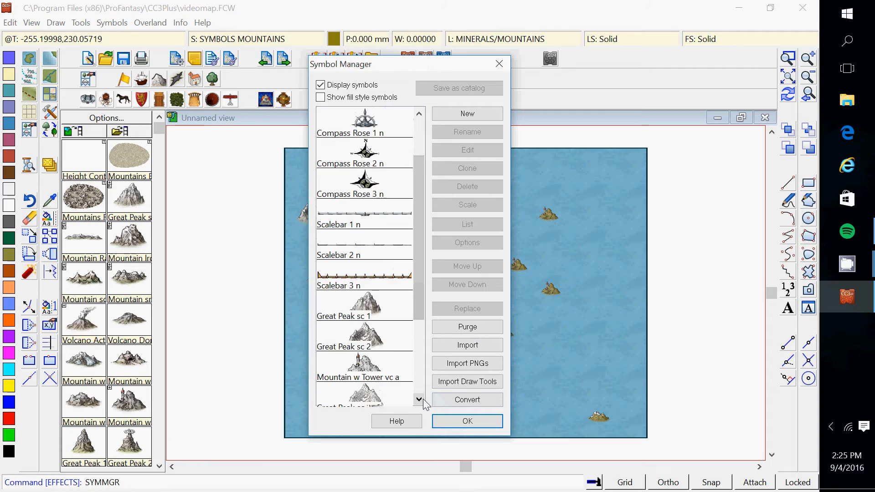
left_click(423, 399)
left_click(332, 286)
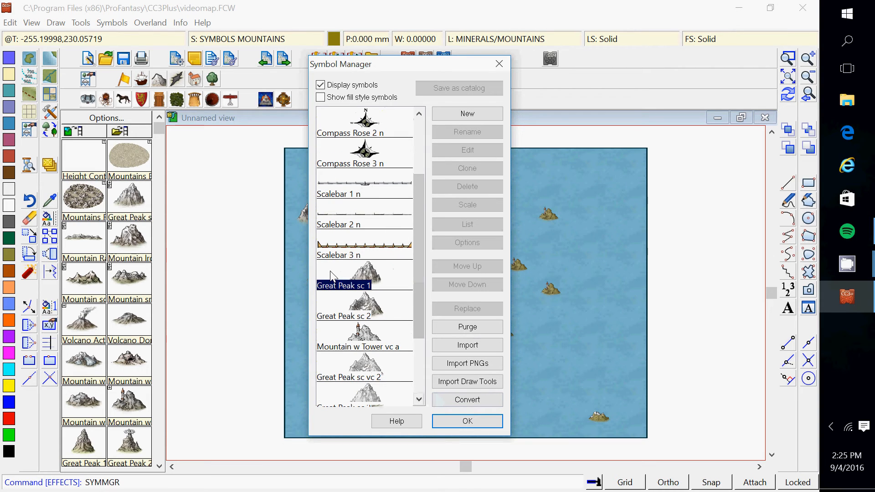
left_click(331, 313)
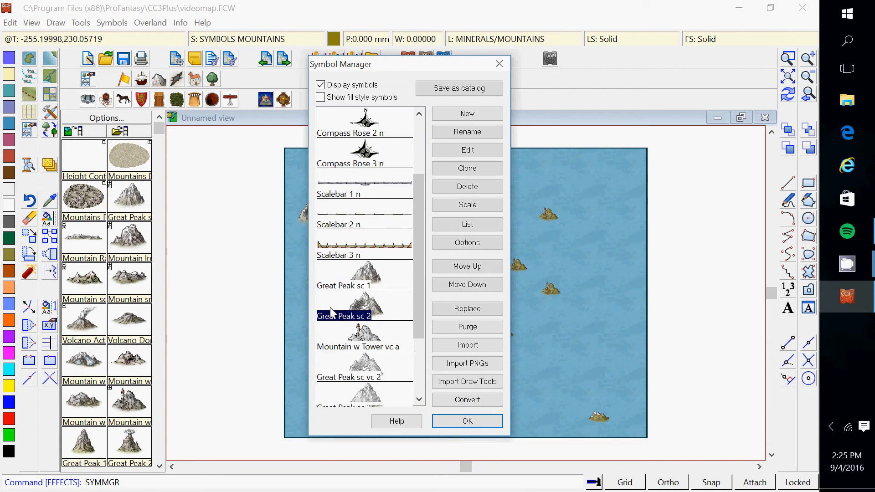
left_click(337, 279, "ctrl")
left_click(461, 245)
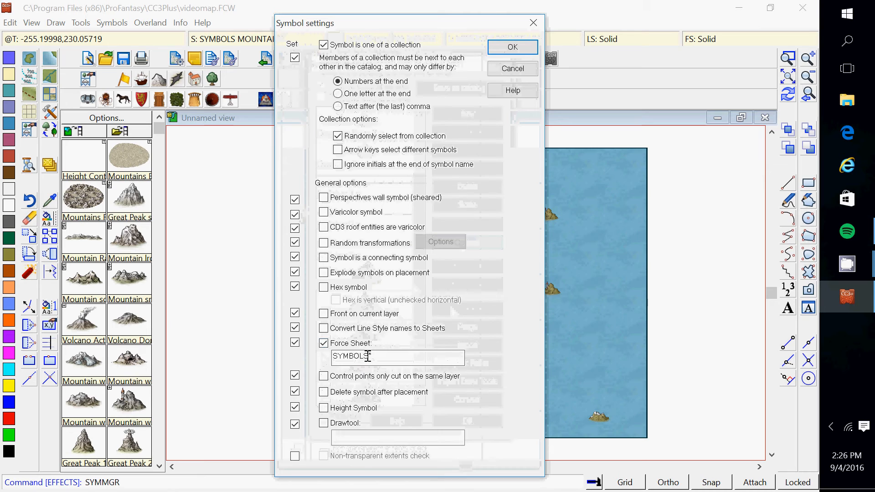
left_click_drag(367, 356, 304, 341)
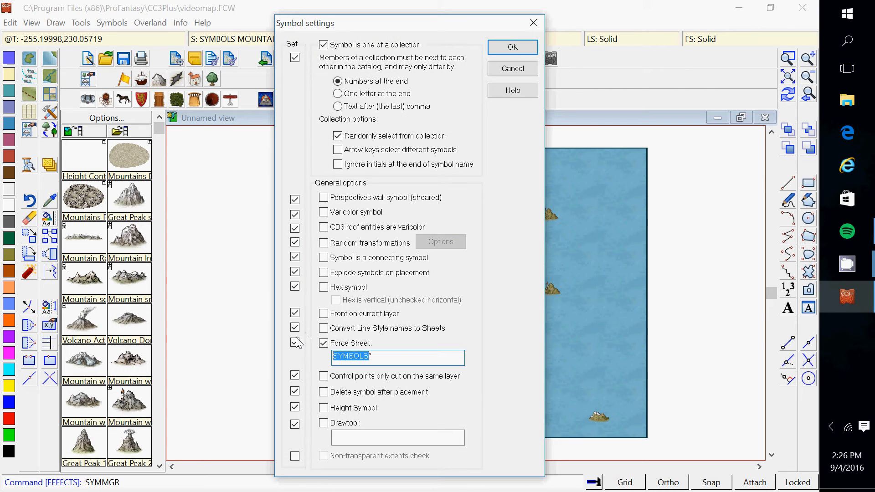
type("SYMBOLS")
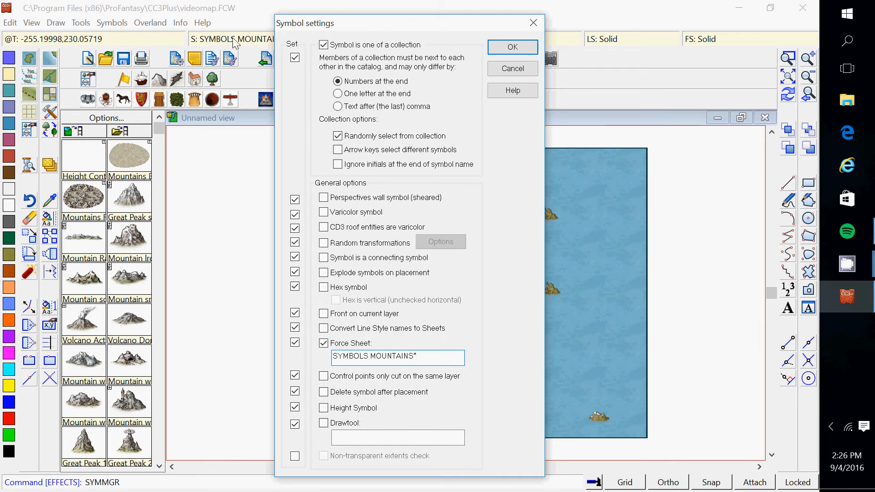
left_click(513, 47)
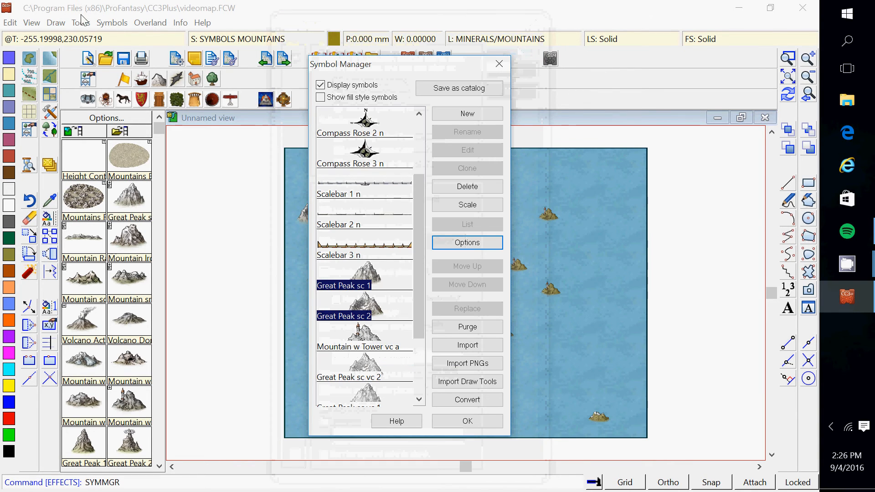
left_click(503, 64)
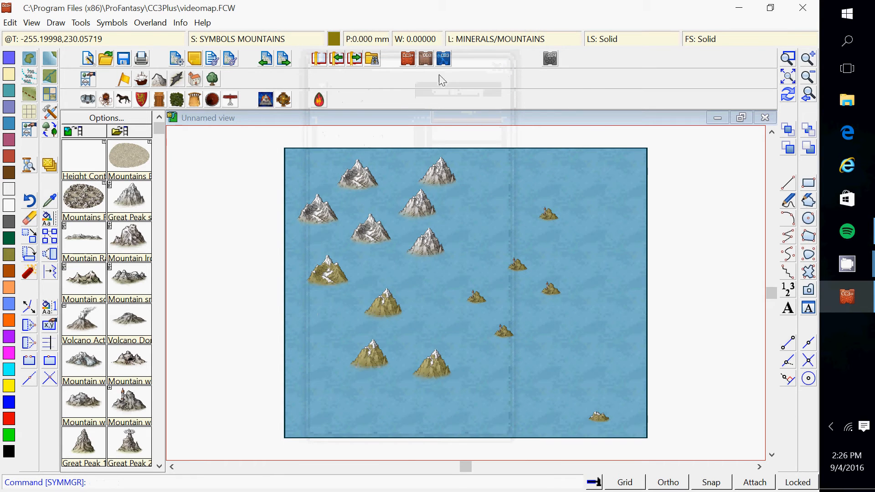
Make SYMBOLS the current sheet and erase all the gray and brown mountain symbols from the map
left_click(235, 42)
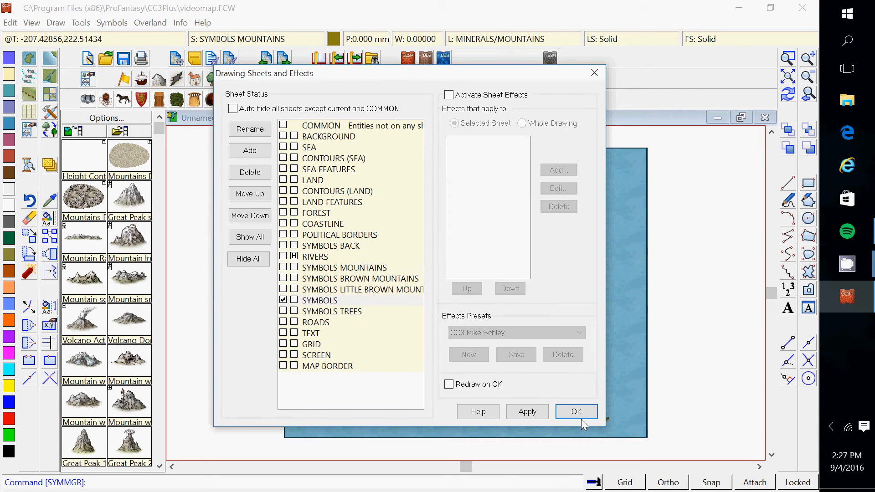
left_click(581, 418)
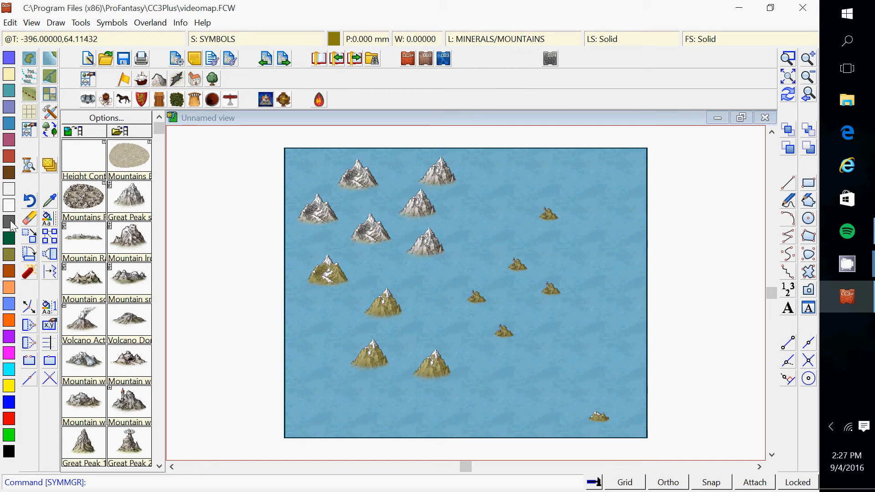
left_click(31, 217)
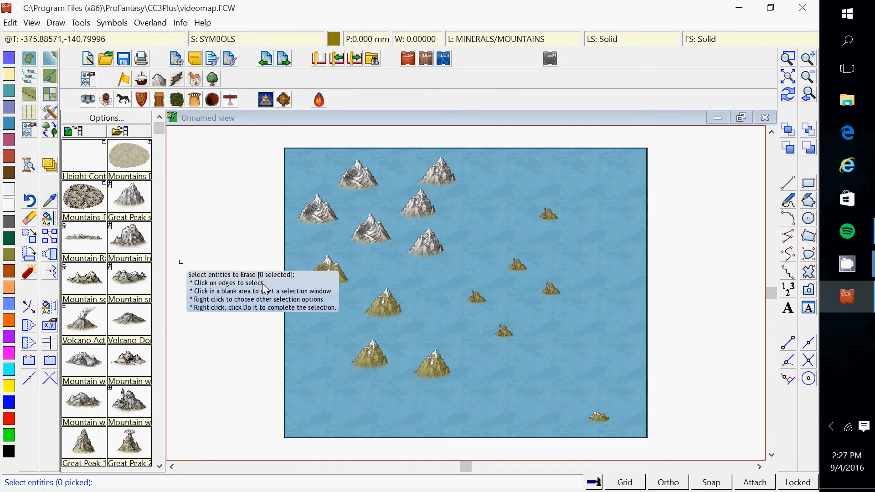
left_click(305, 159)
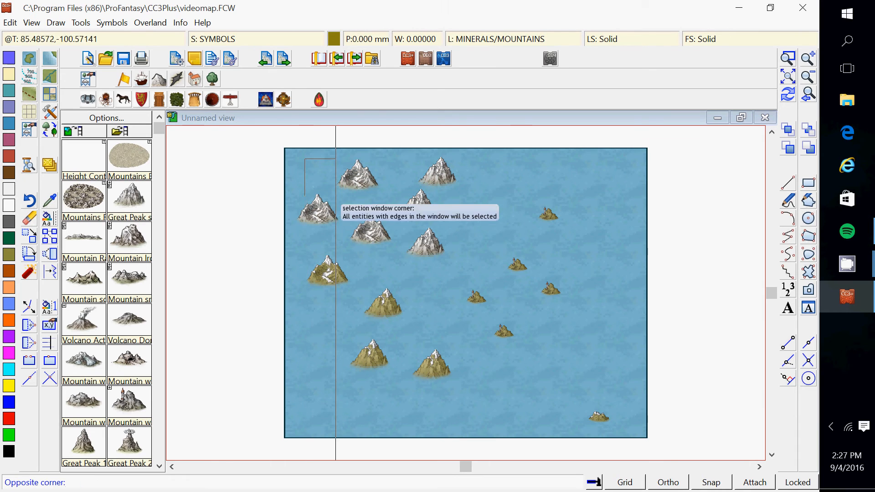
left_click(624, 429)
right_click(520, 324)
left_click(520, 332)
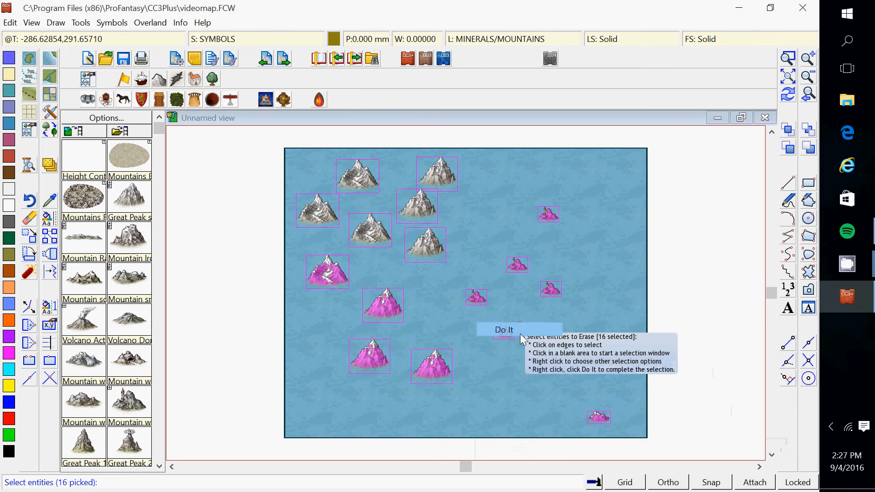
left_click(782, 100)
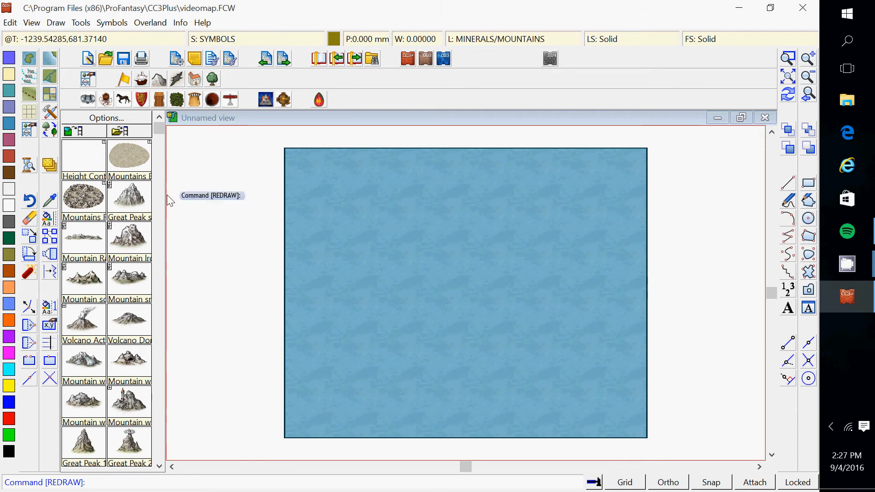
Place 17 gray Great Peak symbols scattered across the map, leaving its far right side clear
left_click(139, 194)
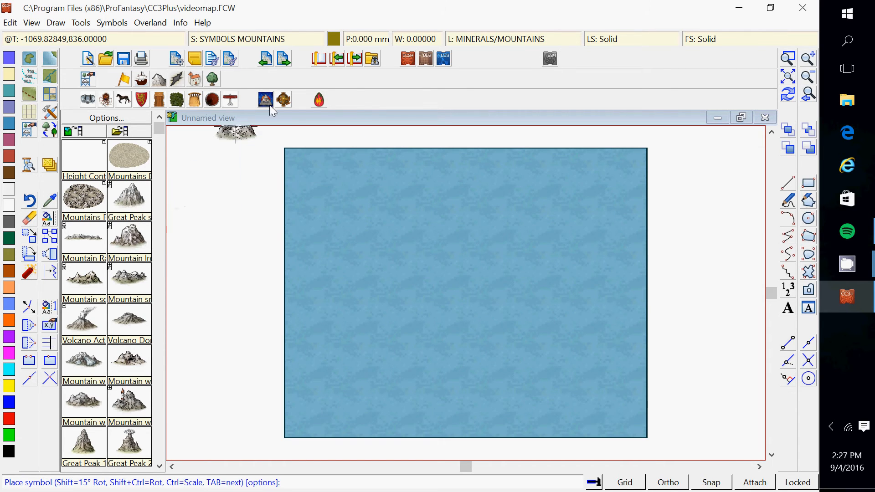
left_click(436, 227)
left_click(413, 270)
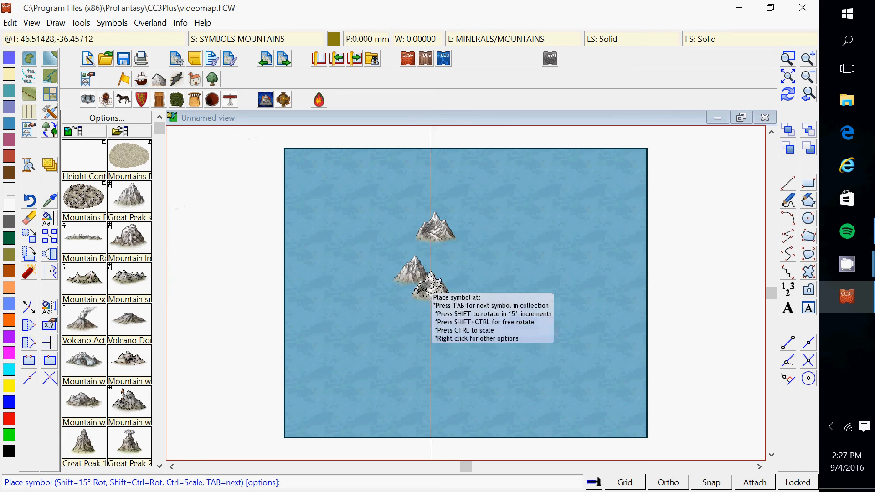
left_click(472, 271)
left_click(514, 226)
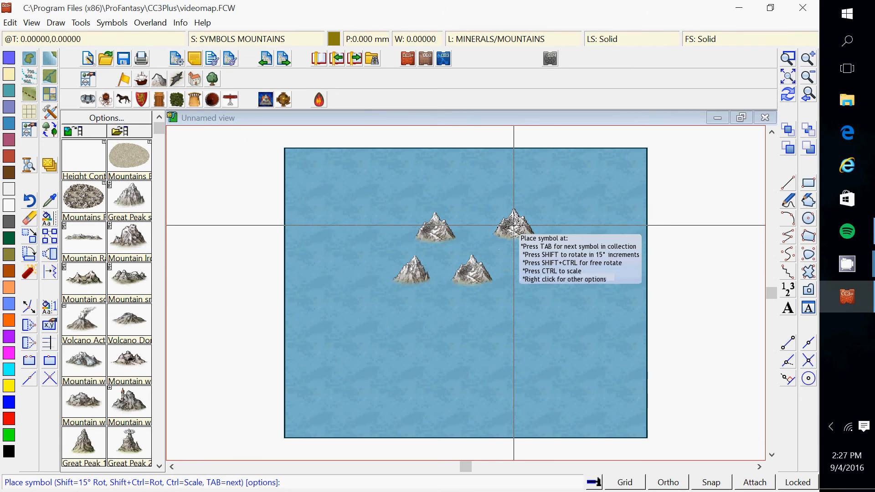
left_click(550, 287)
left_click(517, 259)
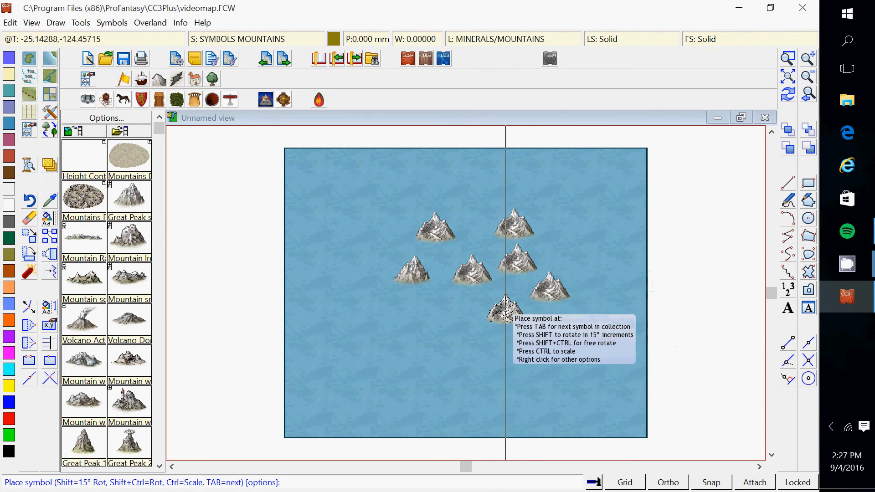
left_click(502, 322)
left_click(445, 312)
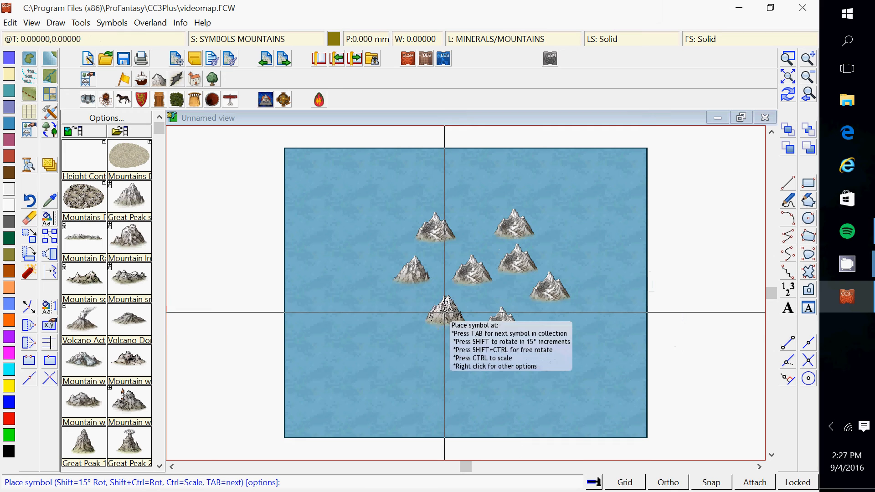
left_click(373, 329)
left_click(381, 206)
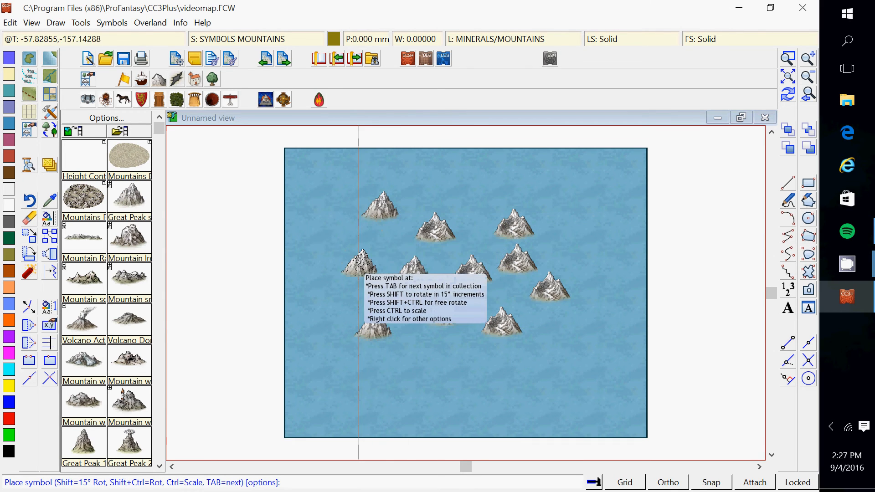
left_click(329, 188)
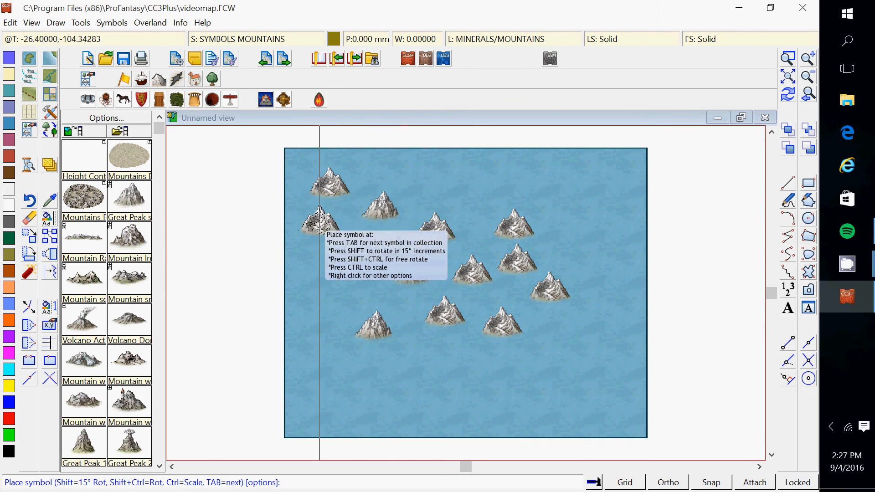
left_click(317, 235)
left_click(317, 342)
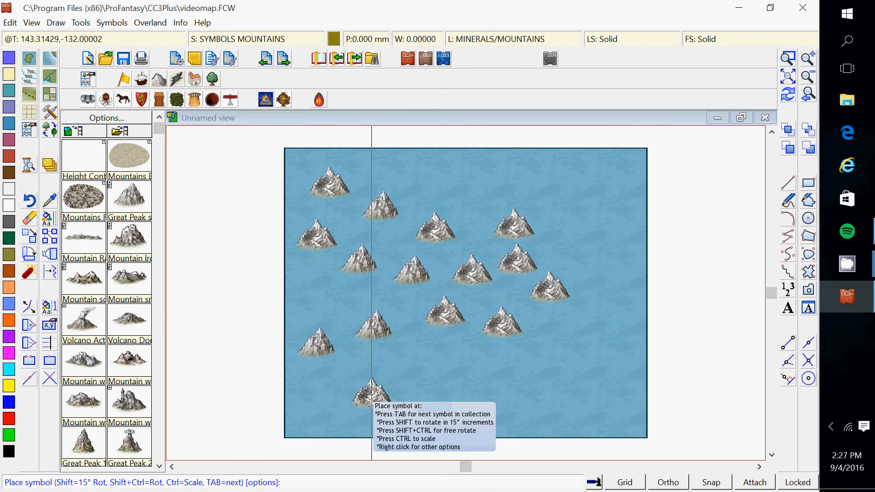
left_click(462, 380)
left_click(419, 350)
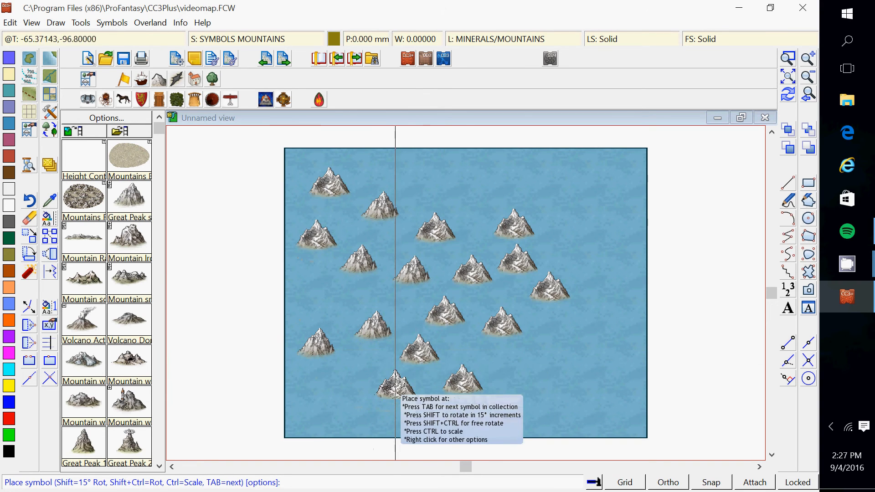
left_click(373, 387)
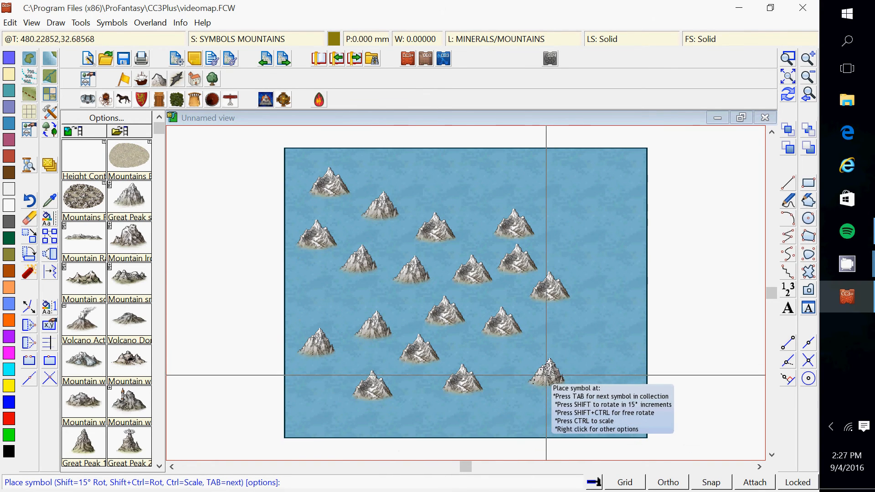
key("Escape")
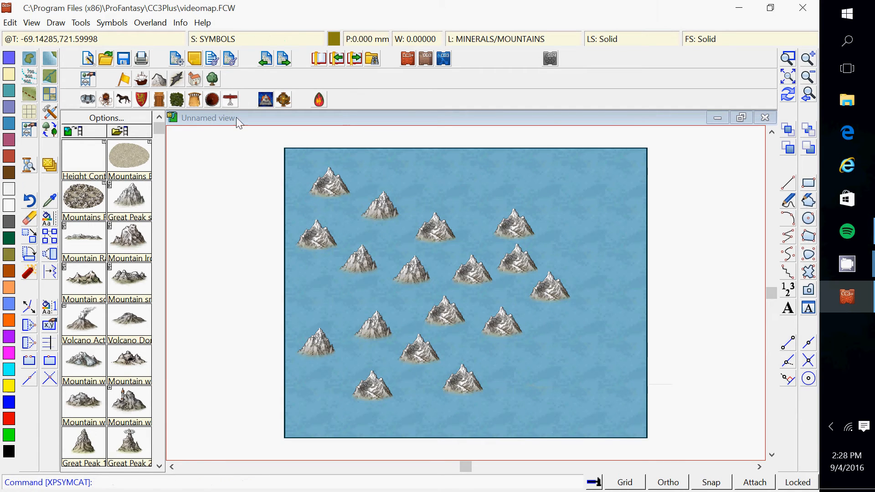
Review the drawing's sheet list and the mountain symbols listed in the Symbol Manager
left_click(54, 169)
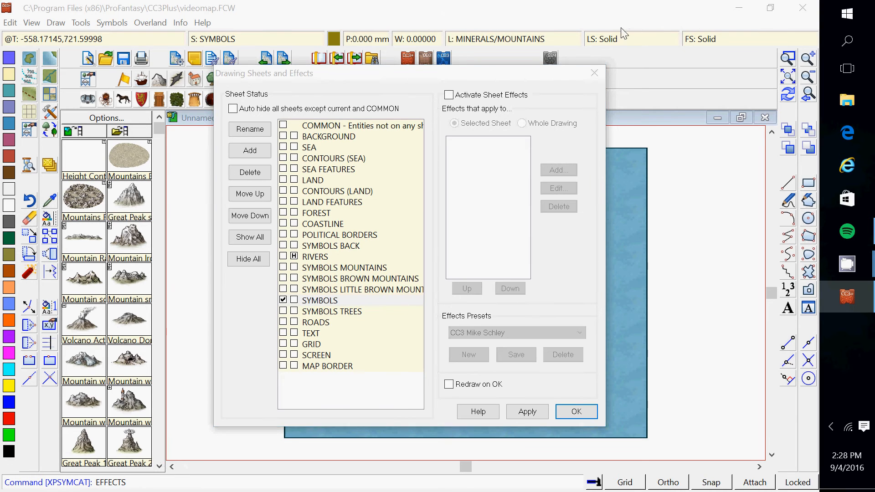
left_click(595, 73)
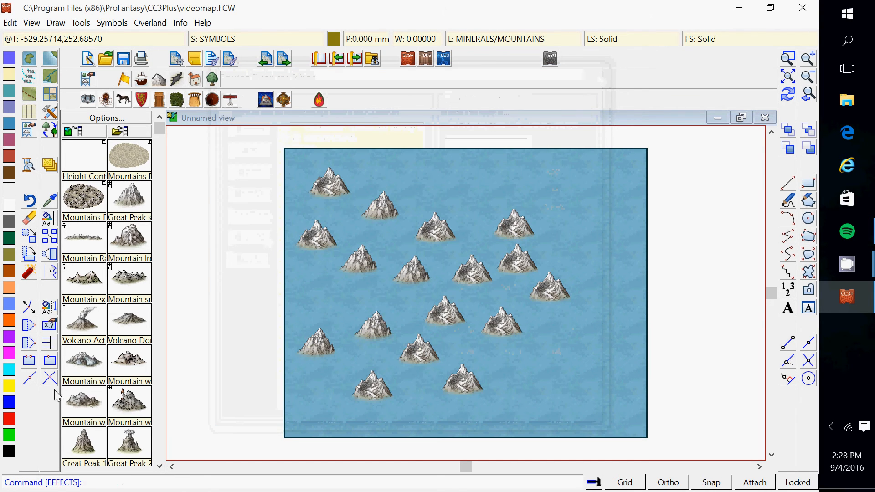
left_click(160, 467)
left_click(159, 467)
left_click(160, 467)
left_click(159, 467)
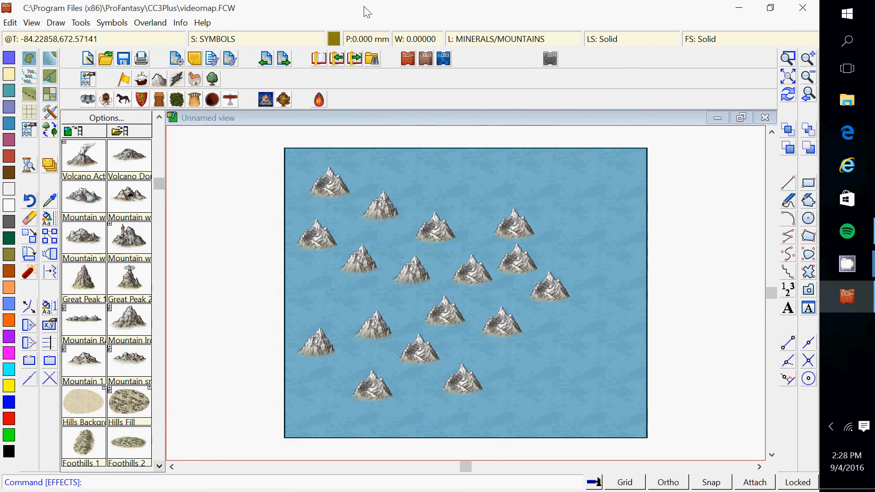
left_click(115, 24)
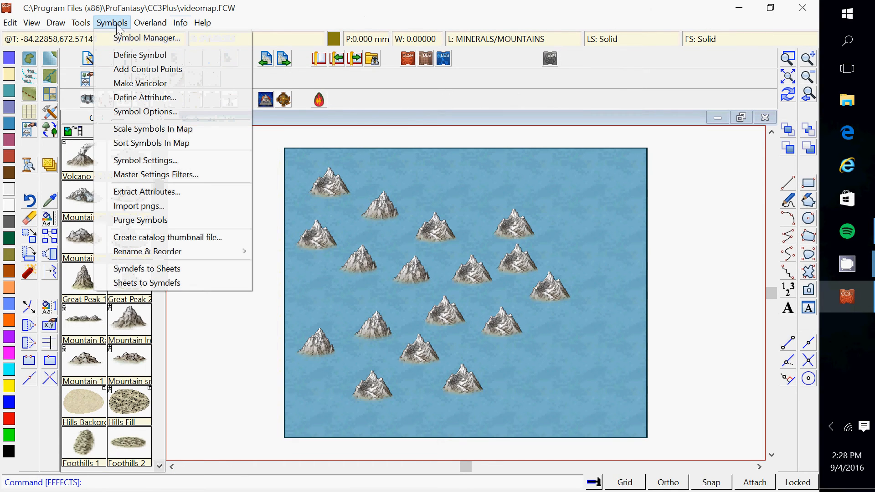
left_click(122, 38)
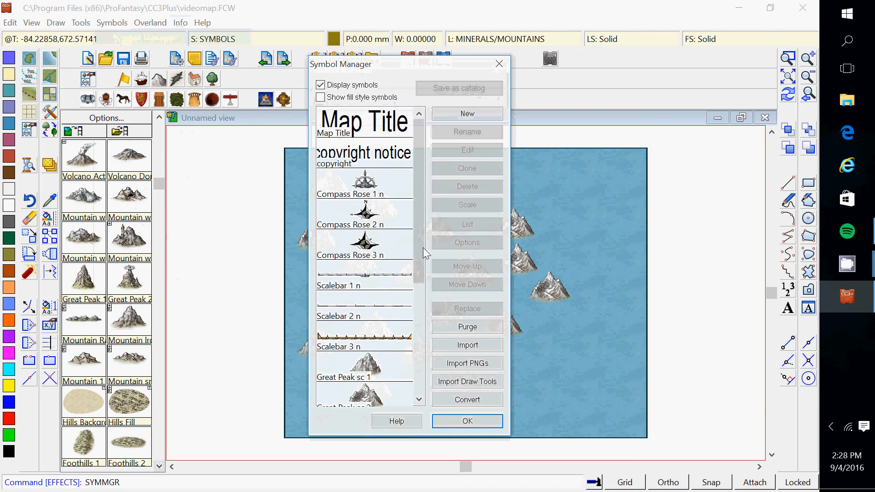
left_click_drag(415, 232, 424, 379)
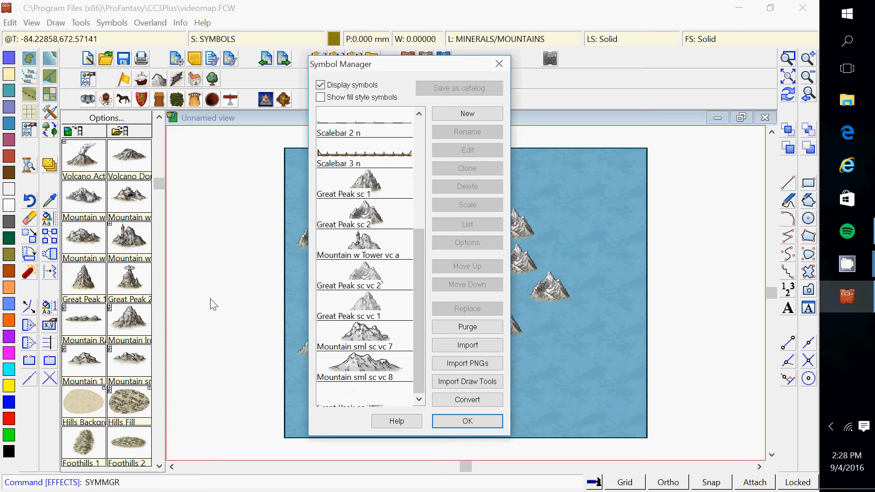
left_click(500, 64)
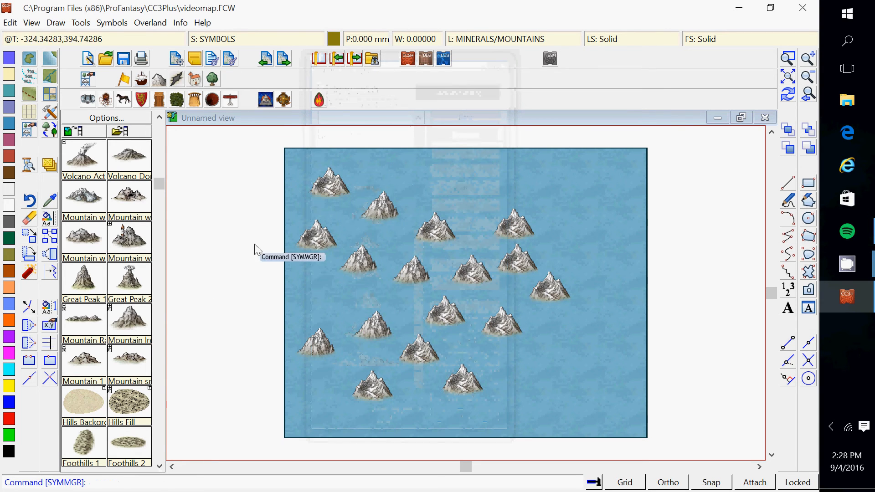
Place six brown Great Peaks, one near the map's left edge and five down its right side, plus one small brown mountain near the lower edge
left_click(164, 468)
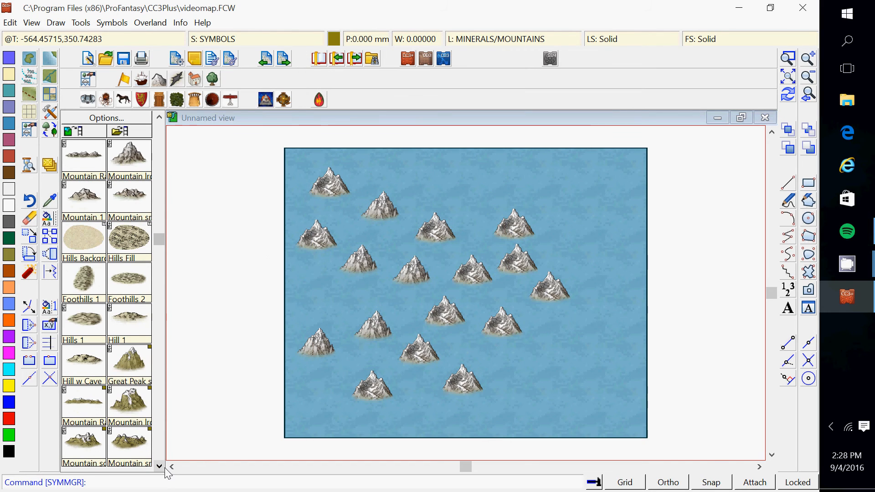
left_click(165, 468)
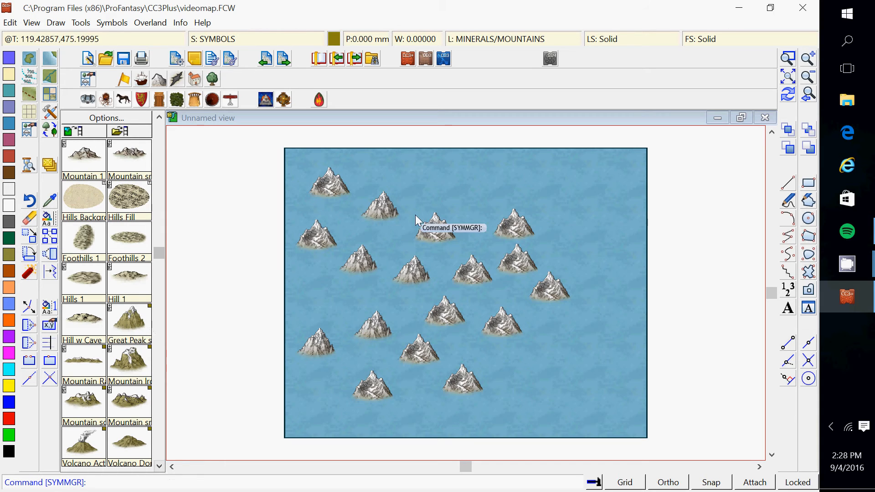
left_click(125, 316)
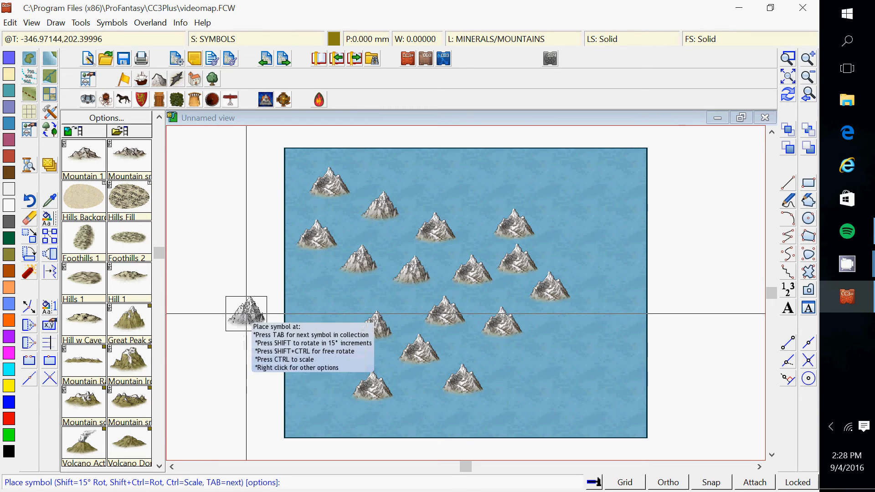
left_click(325, 294)
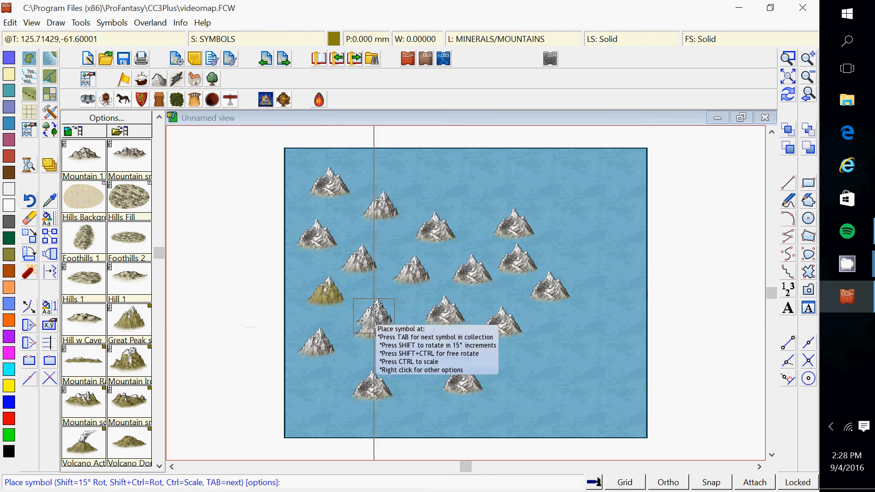
left_click(577, 168)
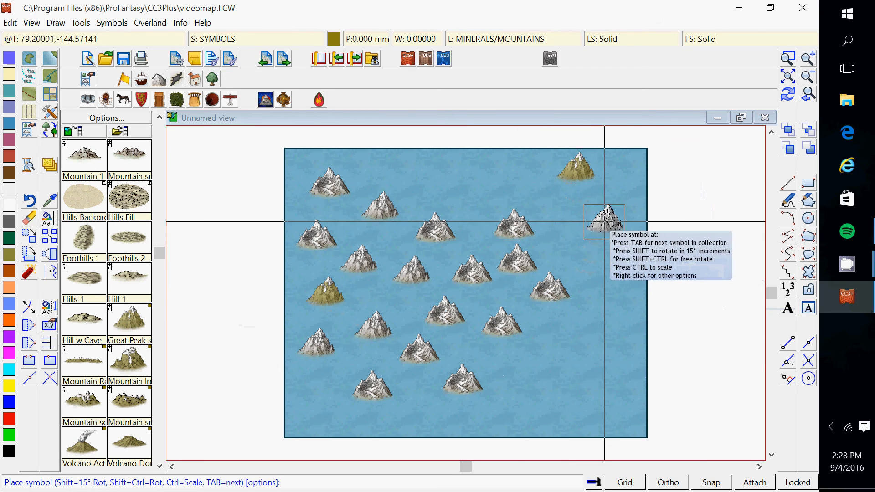
left_click(605, 222)
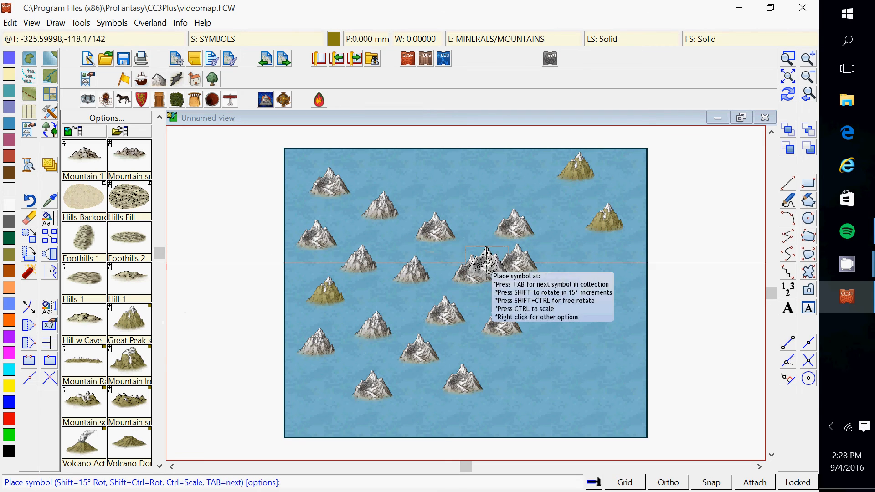
left_click(602, 261)
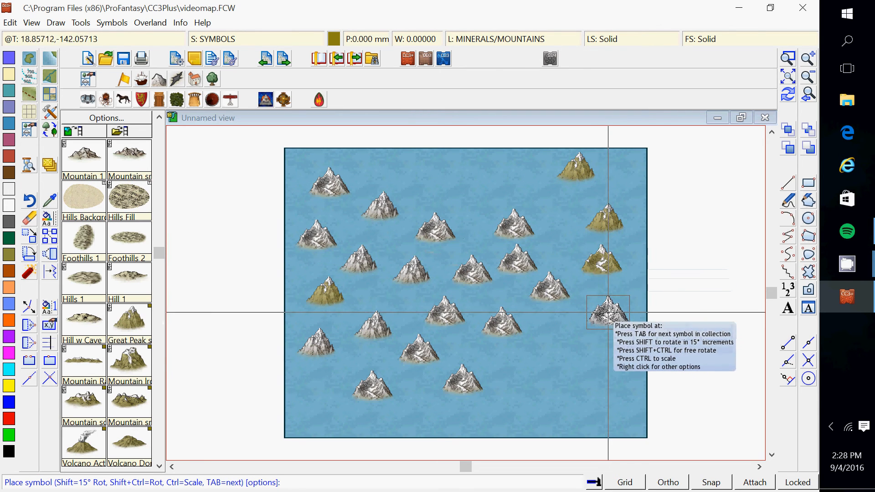
left_click(603, 307)
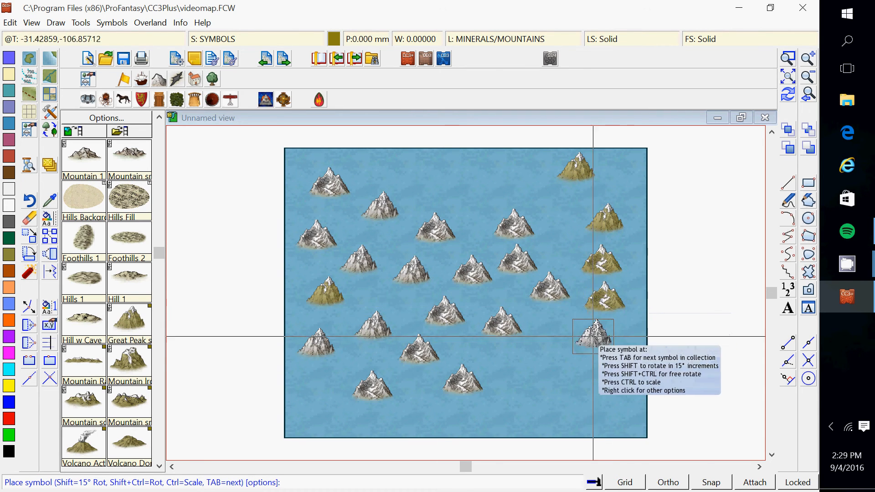
left_click(589, 350)
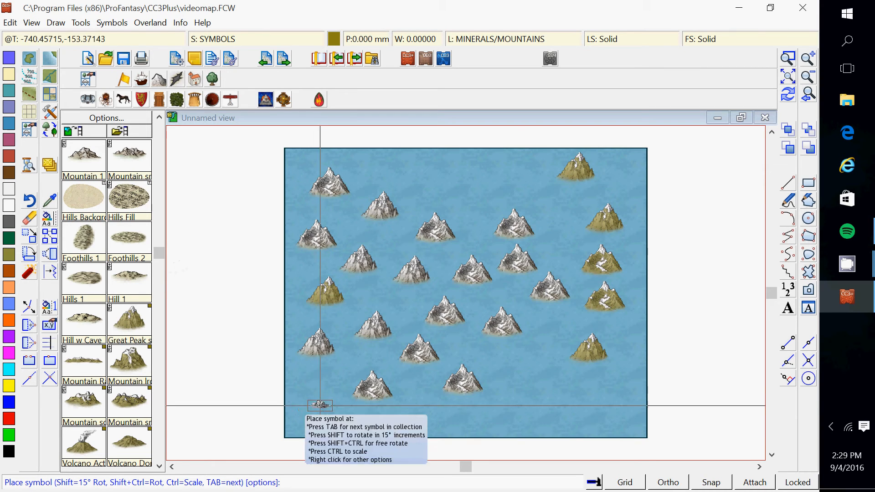
left_click(546, 404)
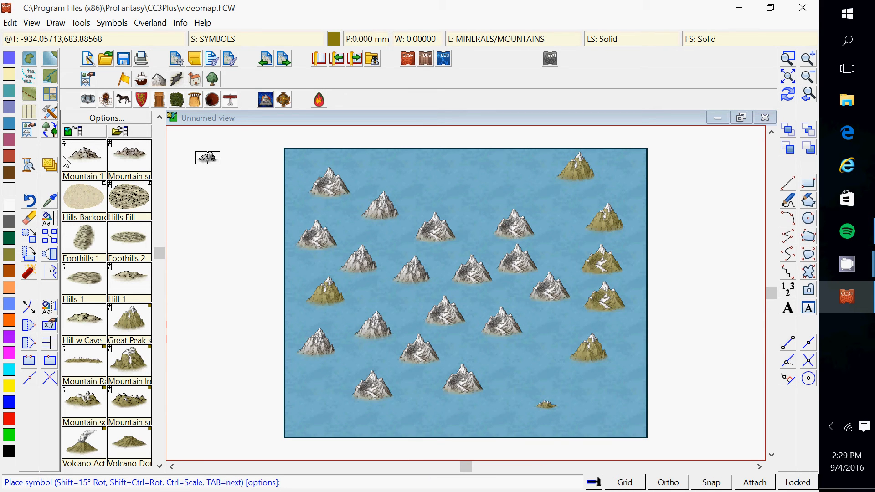
Make SYMBOLS TREES the current sheet and compare the map with SYMBOLS hidden against the map with SYMBOLS MOUNTAINS hidden
left_click(49, 165)
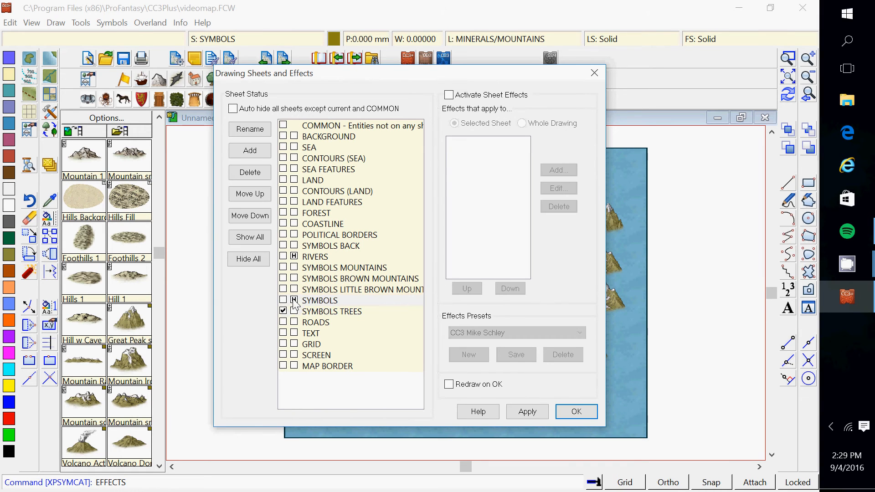
left_click(585, 411)
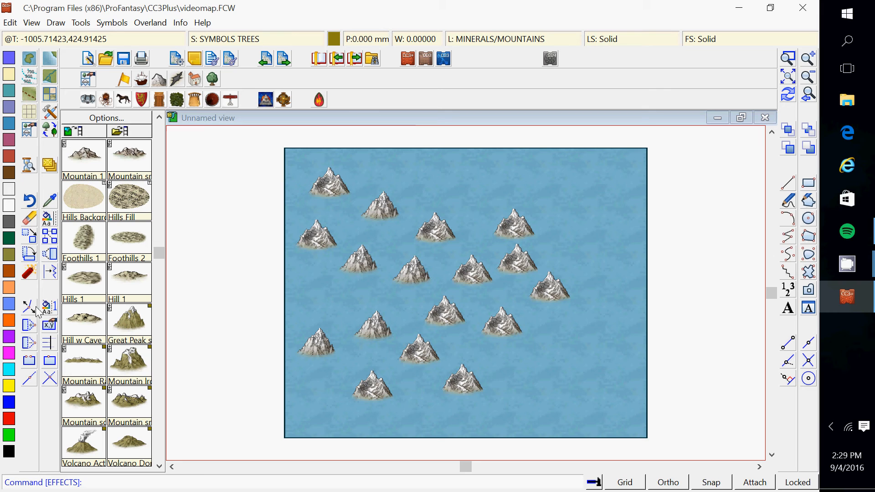
left_click(51, 165)
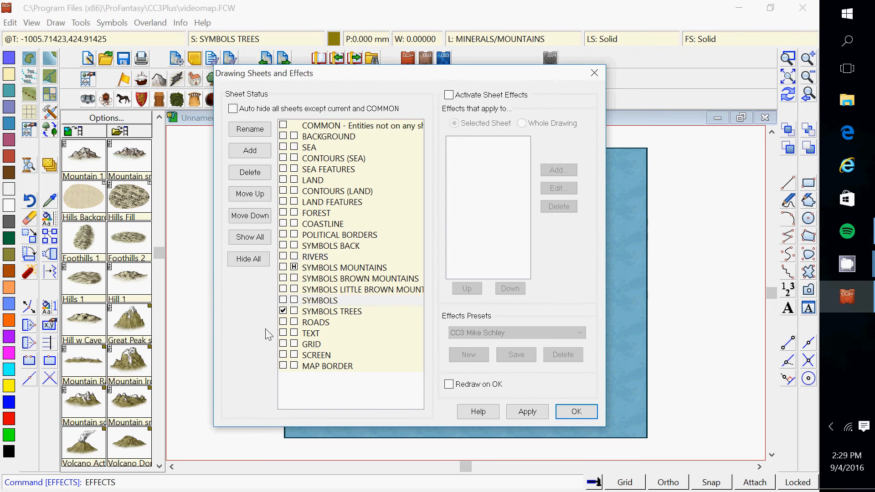
left_click(575, 412)
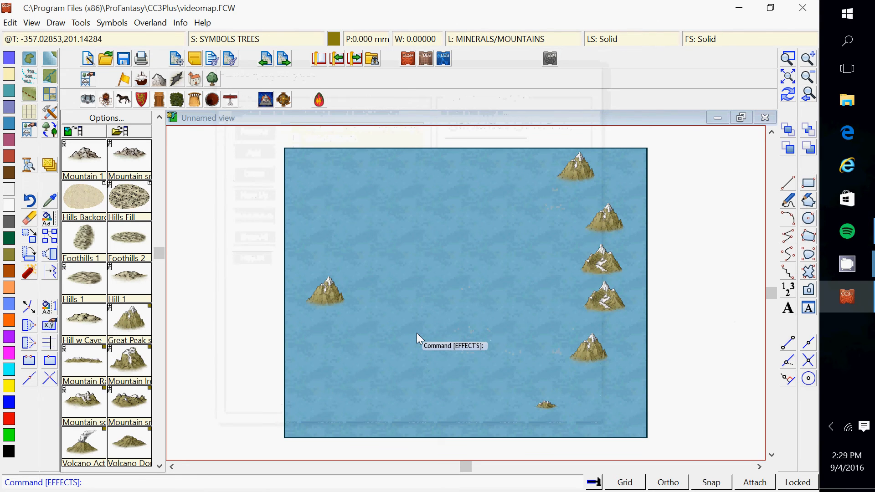
Make SYMBOLS LITTLE BROWN MOUNTAINS the current sheet
left_click(280, 41)
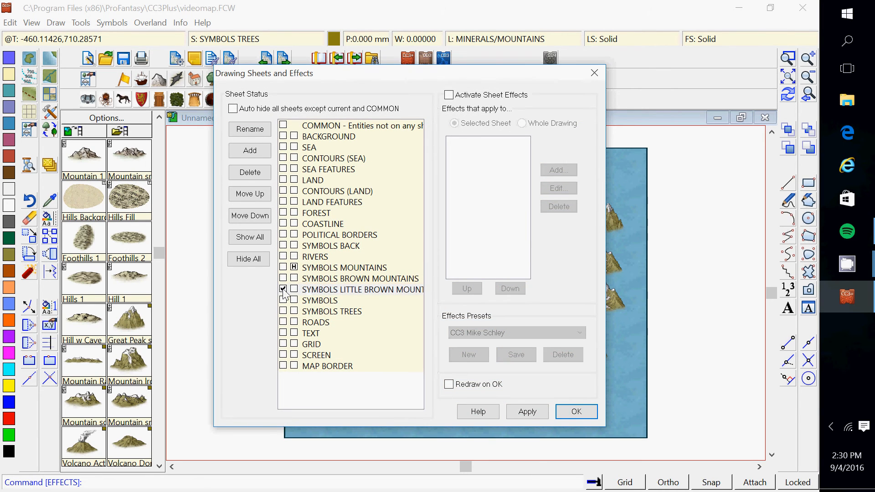
left_click(576, 412)
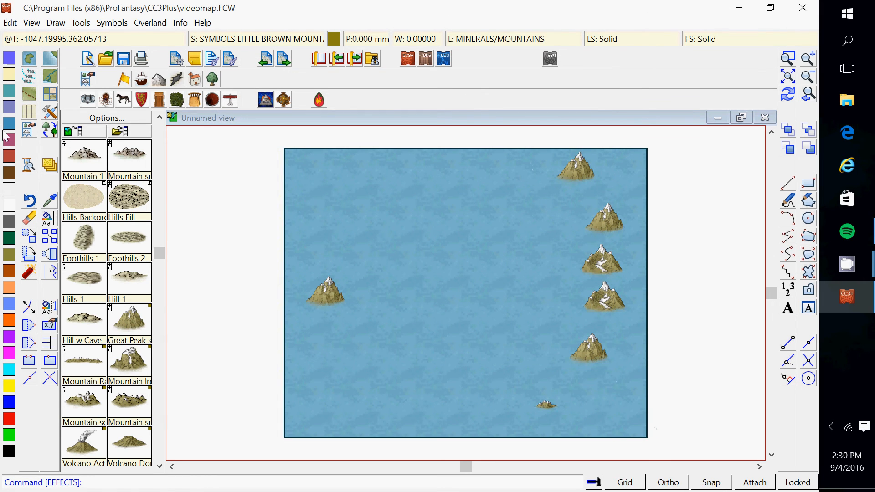
left_click(48, 219)
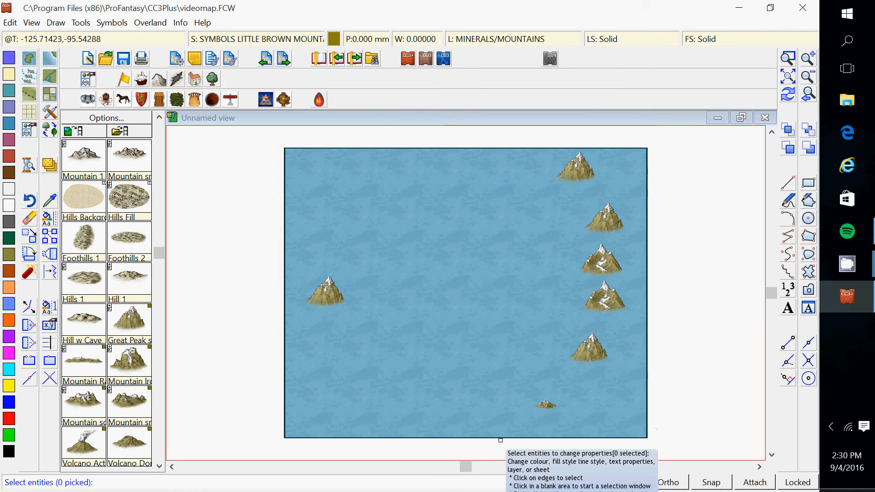
right_click(549, 406)
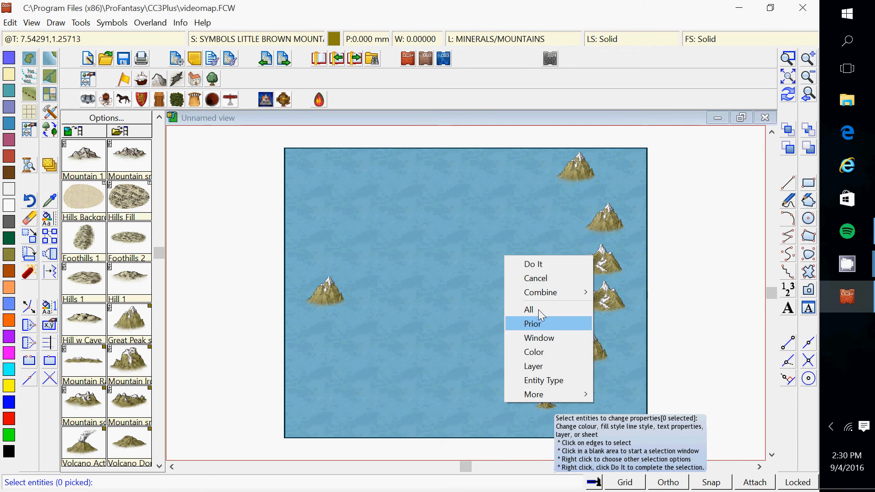
left_click(529, 264)
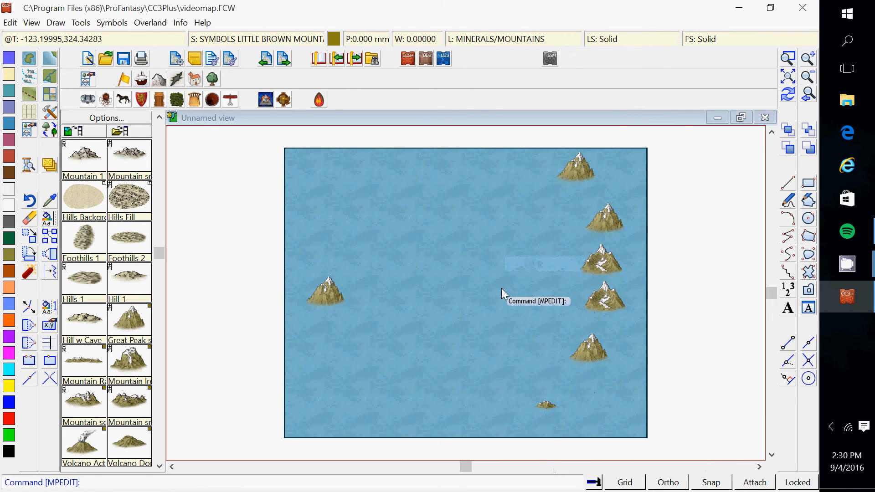
left_click(47, 219)
left_click(515, 386)
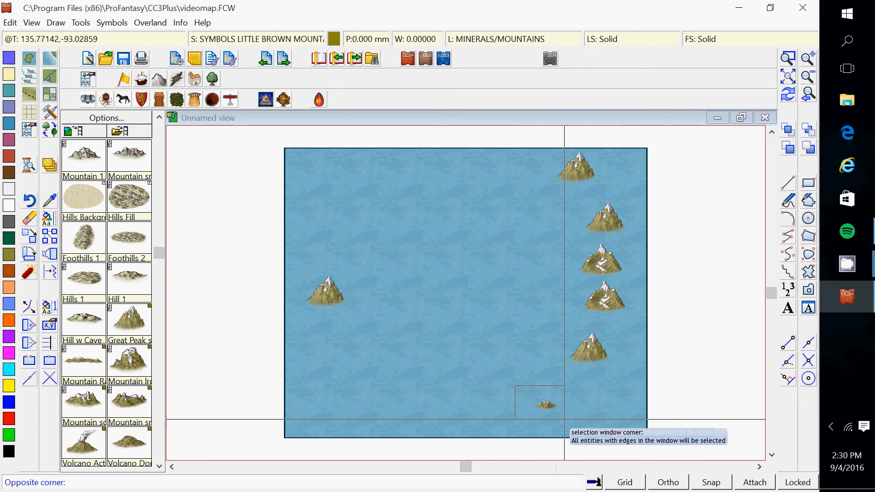
right_click(564, 419)
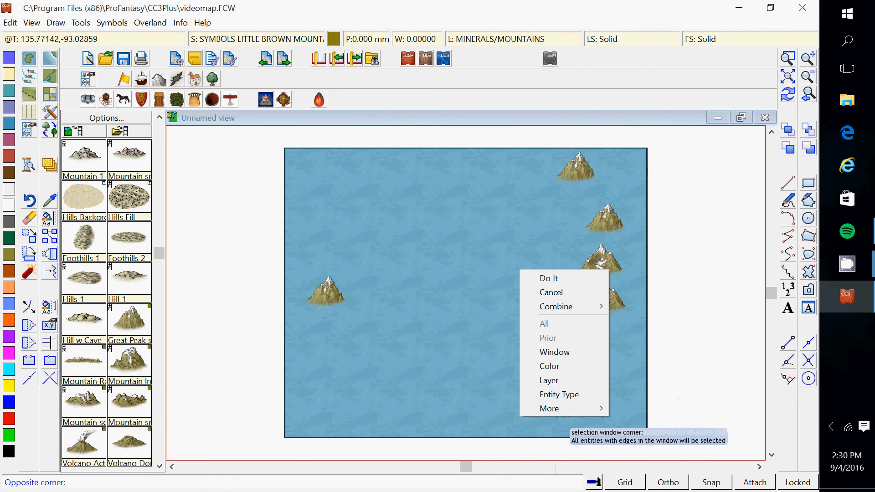
left_click(565, 280)
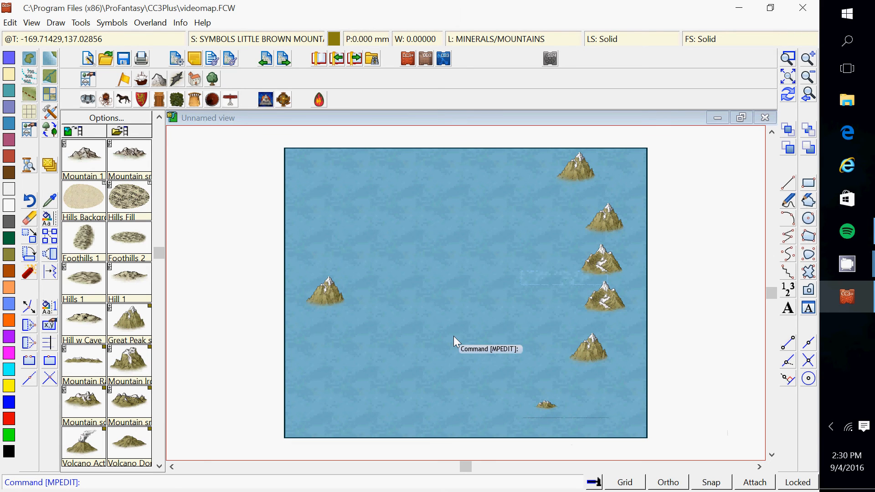
Move the small brown mountain near the map's lower edge to the SYMBOLS LITTLE BROWN MOUNTAINS sheet
left_click(47, 218)
left_click(520, 387)
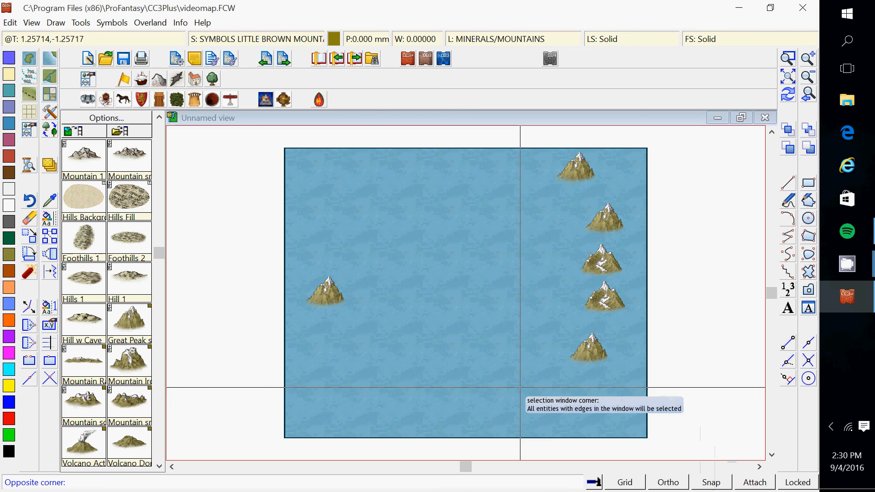
left_click(581, 422)
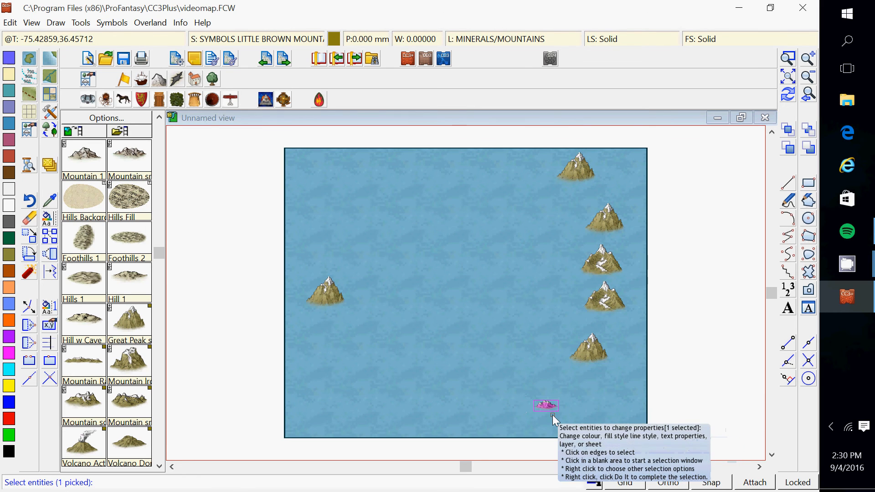
right_click(553, 415)
left_click(546, 275)
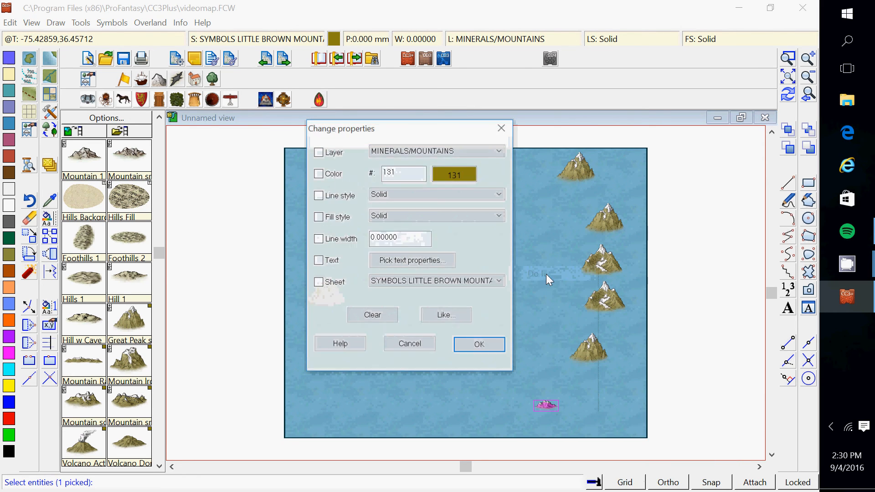
left_click(319, 282)
left_click(464, 346)
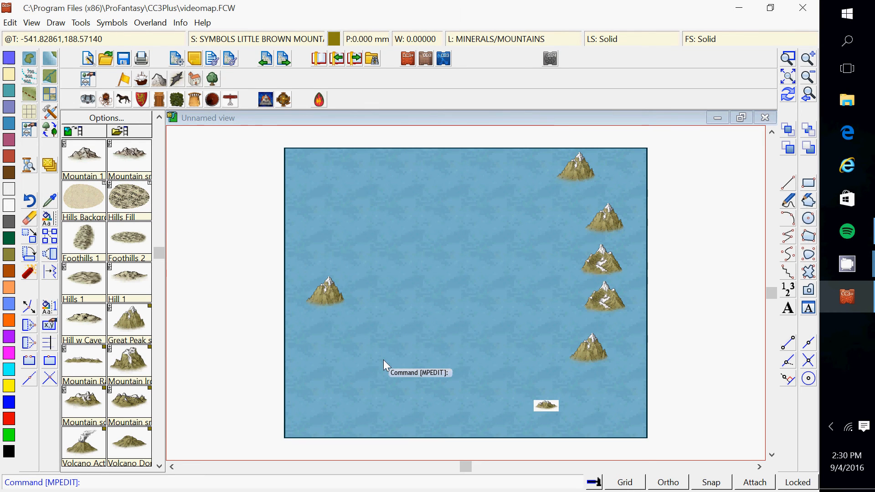
Unhide the SYMBOLS MOUNTAINS sheet and review the sheet list
left_click(47, 168)
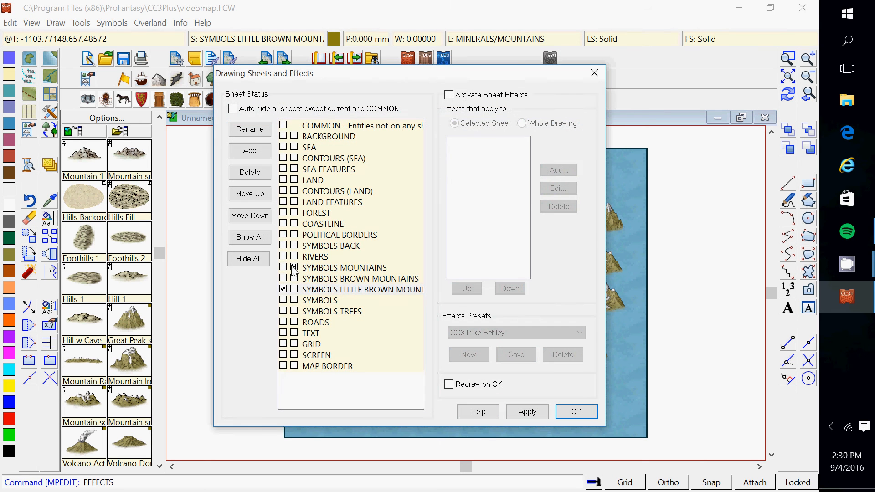
left_click(570, 411)
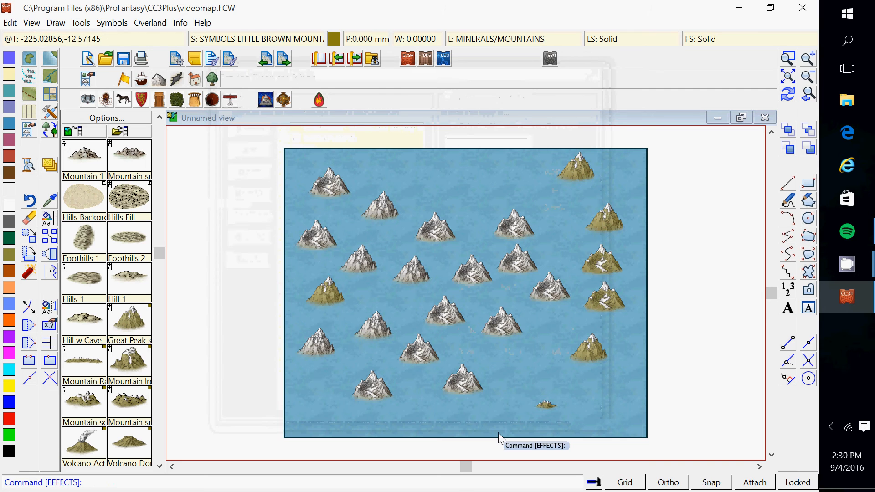
left_click(47, 167)
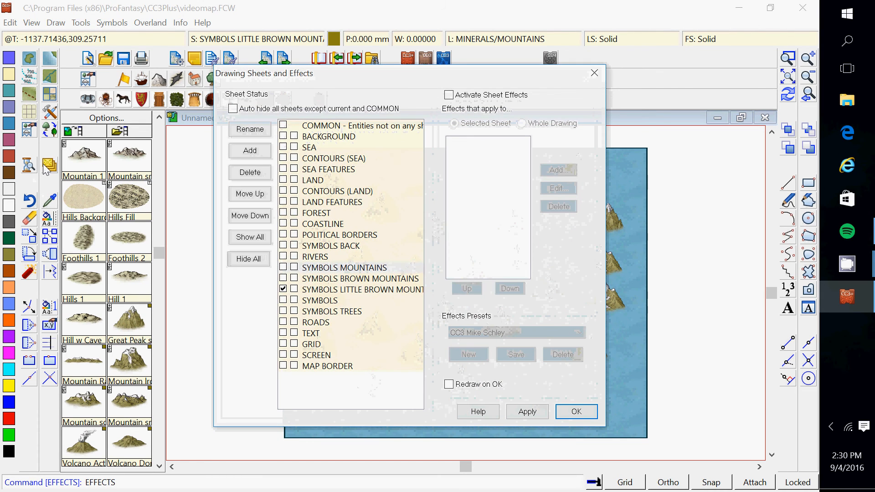
left_click(576, 412)
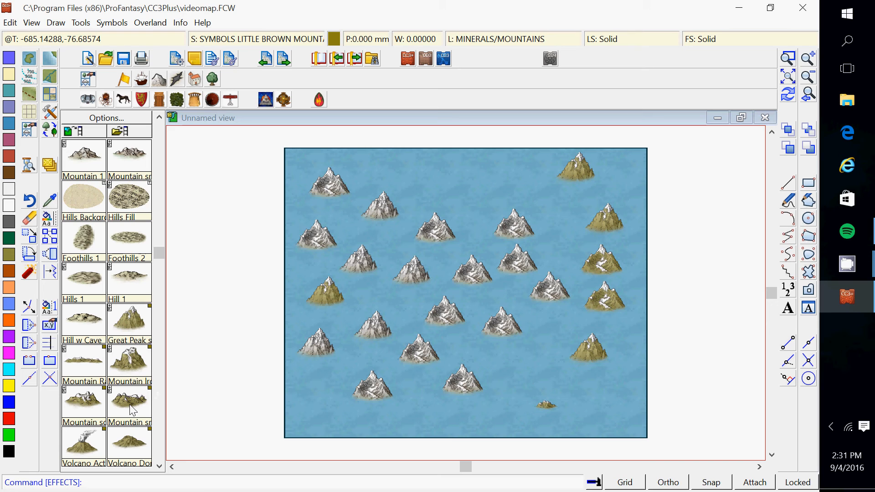
Place four more small brown mountain symbols around the existing one in the map's lower right area
left_click(131, 403)
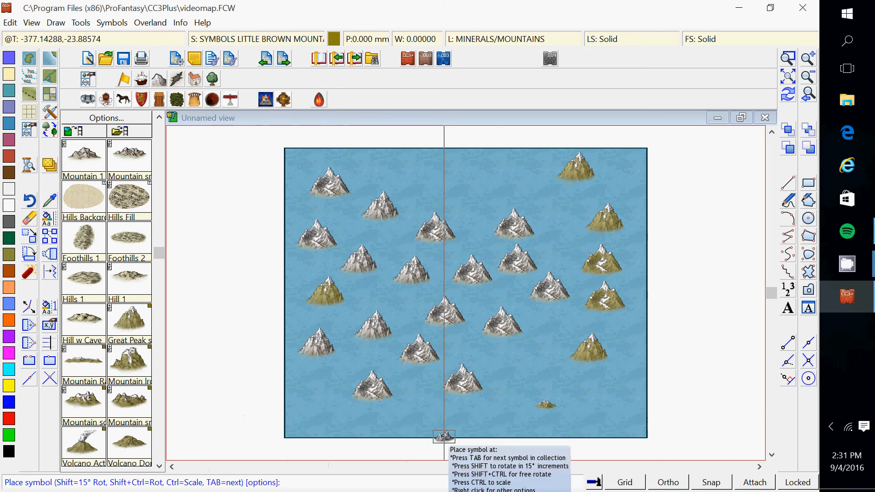
left_click(504, 416)
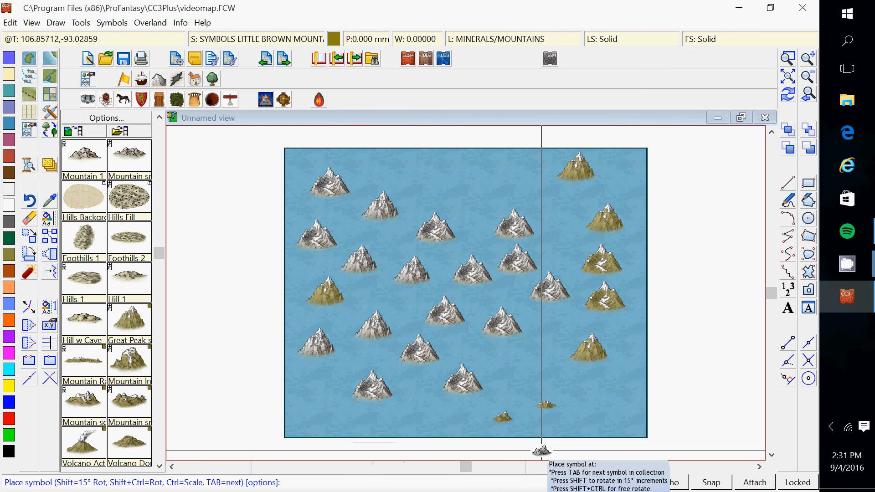
left_click(581, 418)
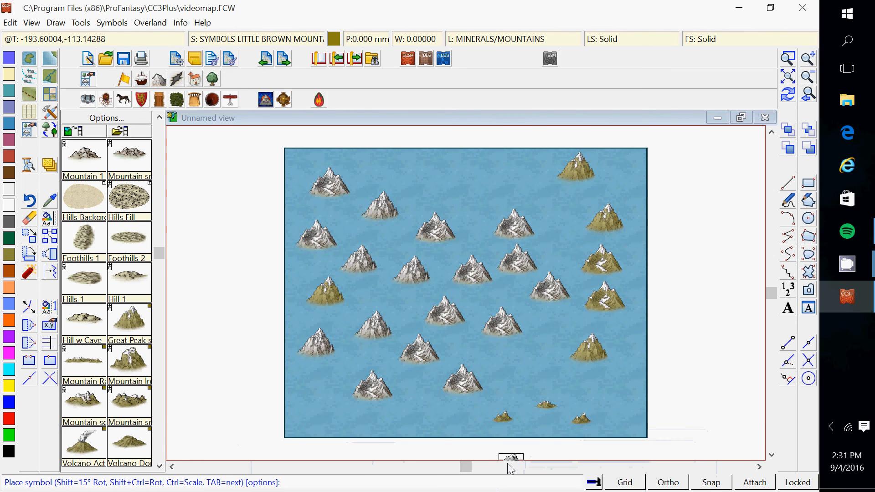
left_click(601, 400)
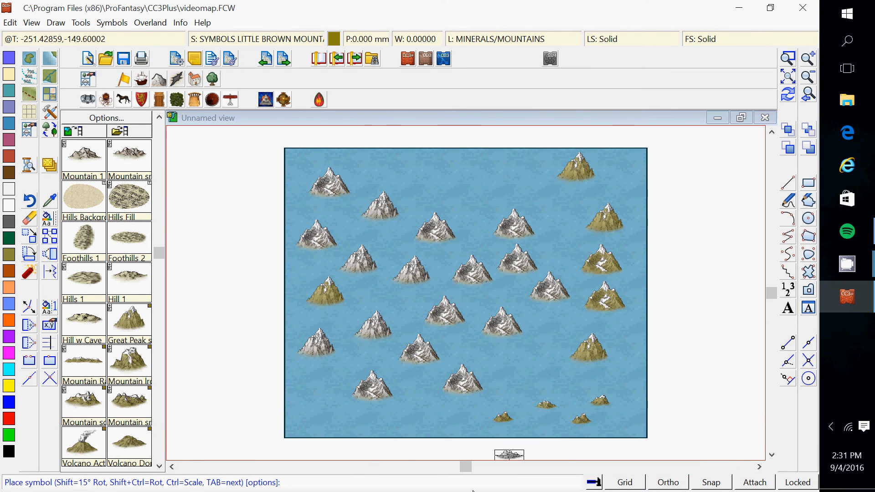
left_click(522, 380)
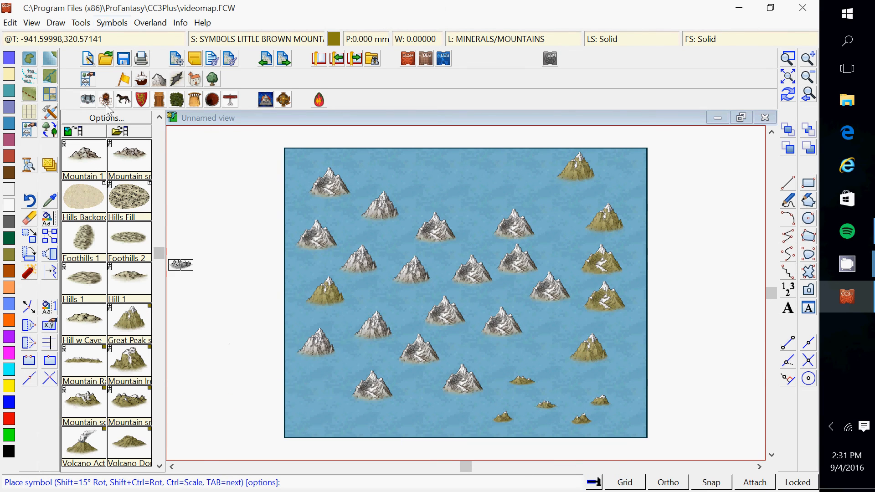
Open the Symbol Manager and look through its list for the Mountain sml sc vc symbols
left_click(113, 24)
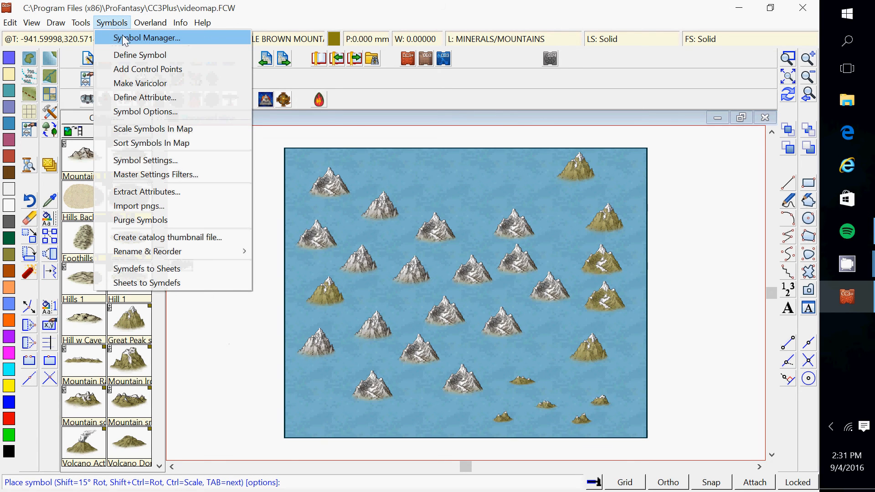
left_click(124, 38)
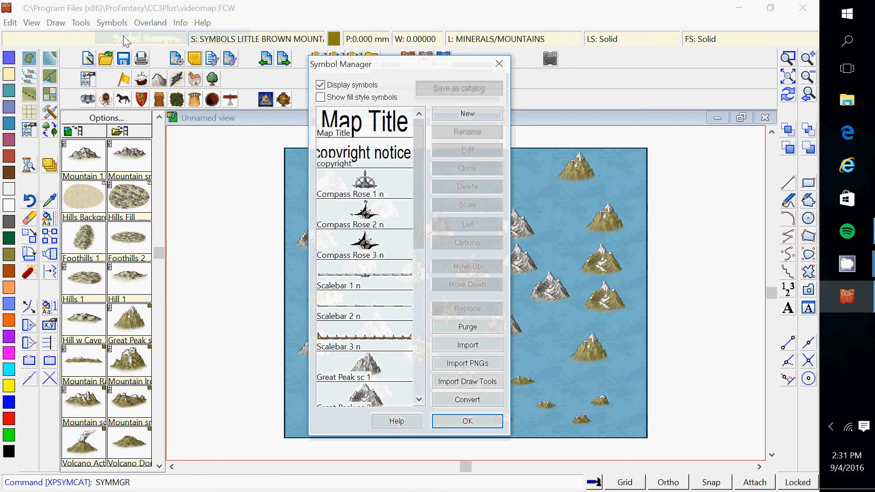
left_click(419, 400)
left_click(419, 400)
left_click(419, 401)
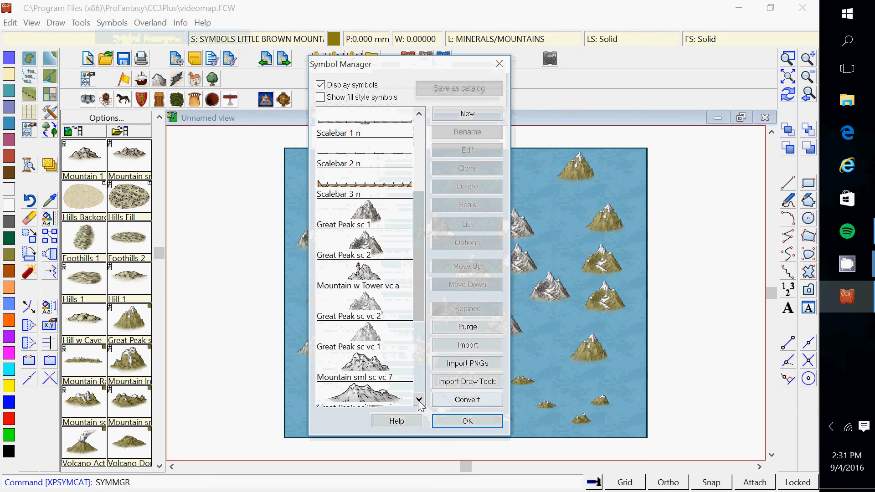
left_click(419, 401)
left_click(419, 400)
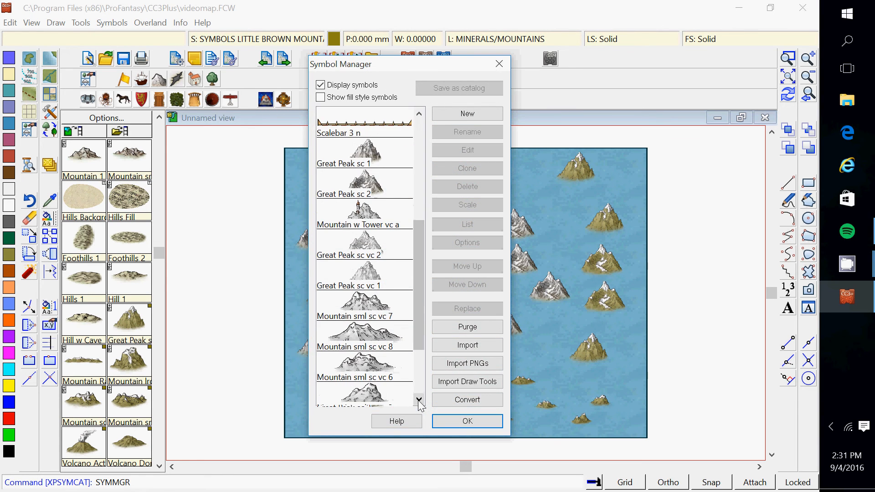
left_click(419, 401)
left_click(419, 400)
left_click(419, 400)
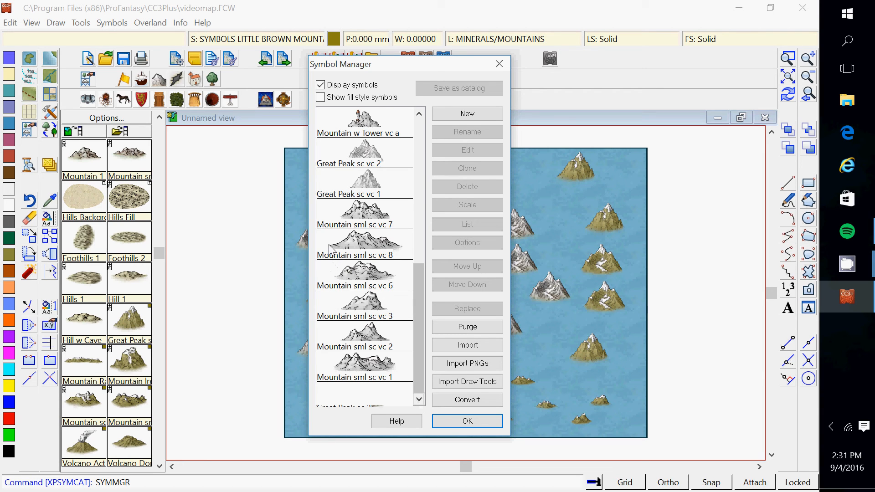
left_click(336, 221)
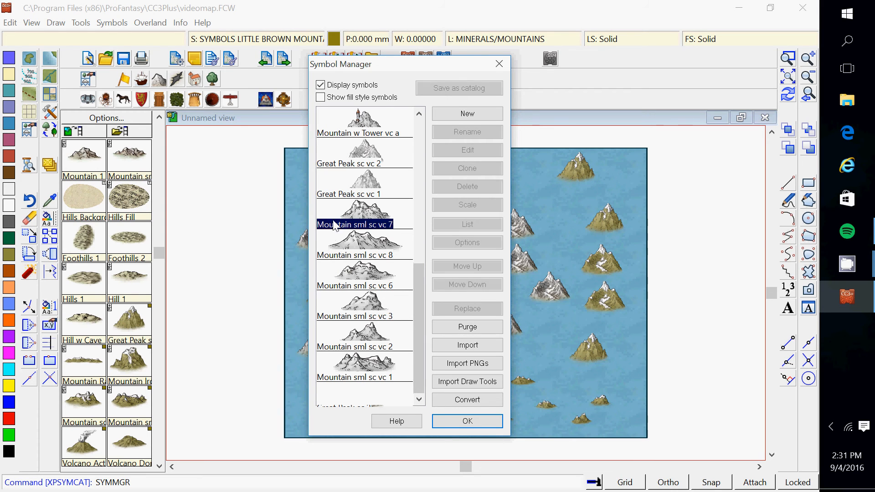
left_click(337, 251)
left_click(327, 271)
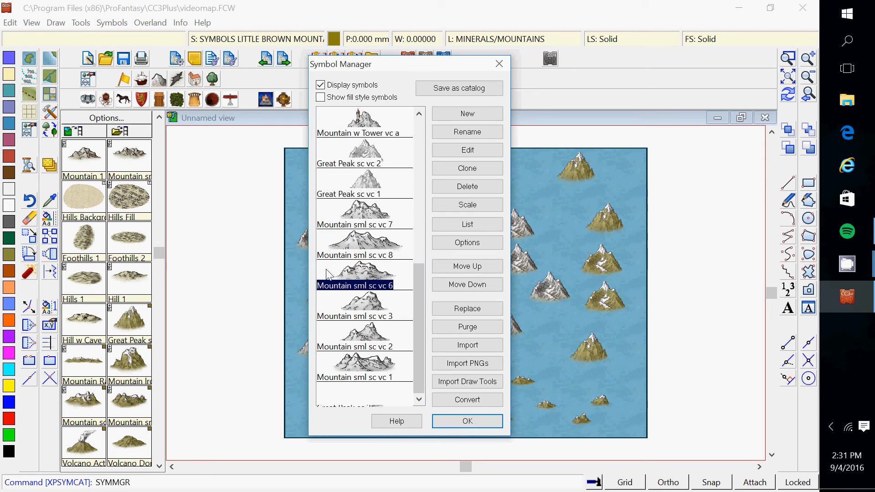
left_click(331, 311)
left_click(339, 341)
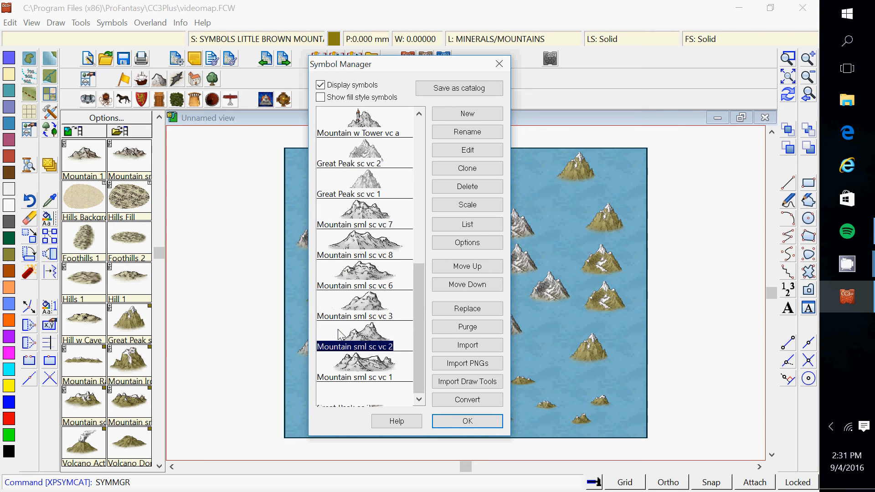
Select the six Mountain sml sc vc symbols 1, 2, 3, 6, 8 and 7 together in the symbol list
left_click(329, 368)
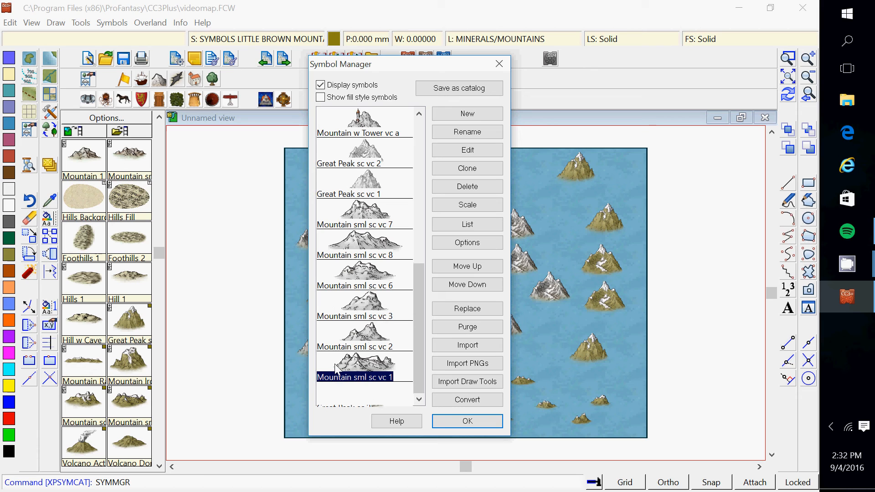
left_click(335, 333, "ctrl")
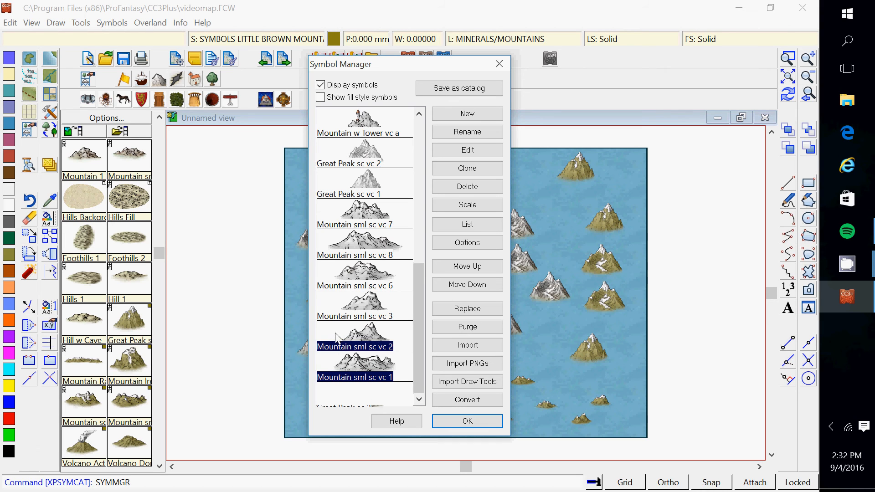
left_click(338, 310, "ctrl")
left_click(337, 277, "ctrl")
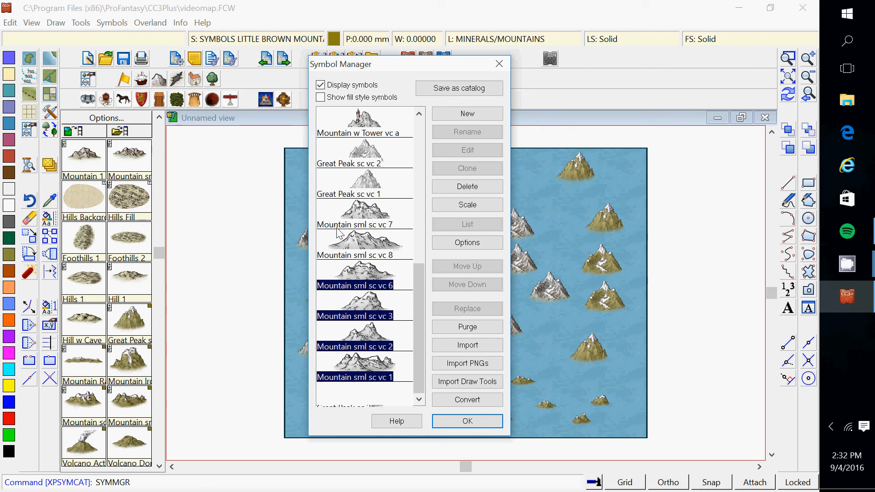
left_click(336, 246, "ctrl")
left_click(336, 215, "ctrl")
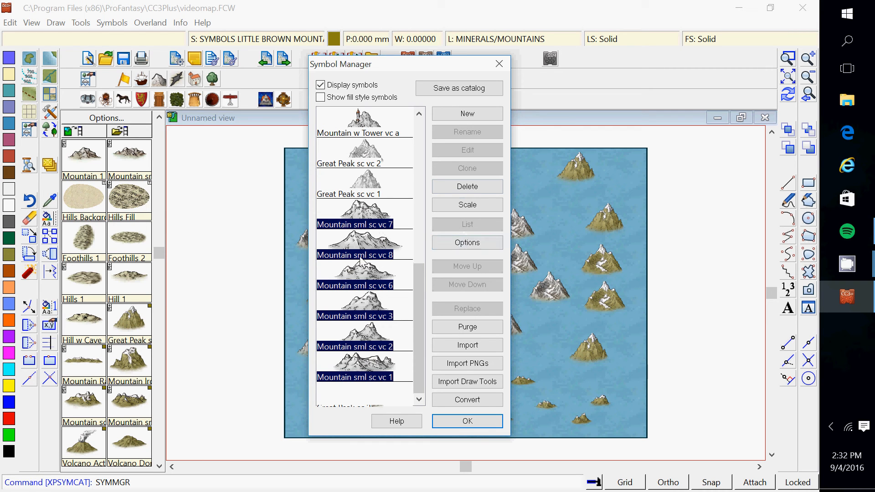
Set the selected symbols' Force Sheet option to SYMBOLS LITTLE BROWN MOUNTAINS and close the Symbol Manager
left_click(456, 246)
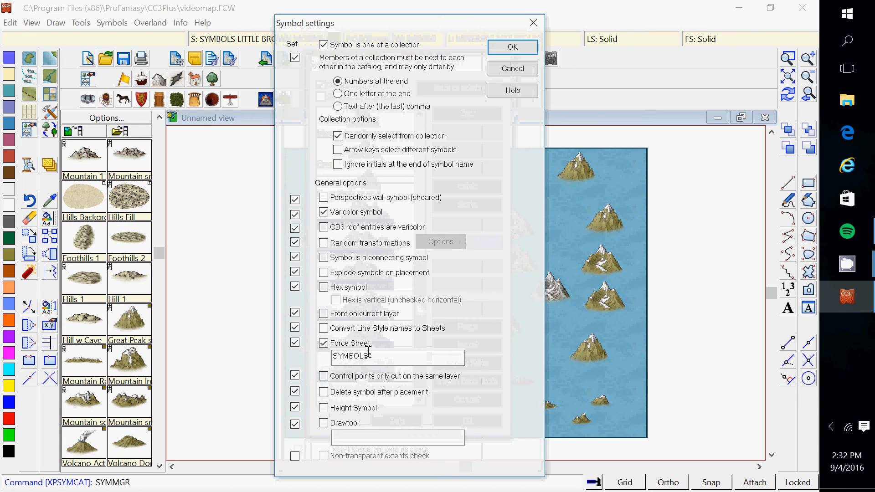
left_click_drag(368, 354, 332, 355)
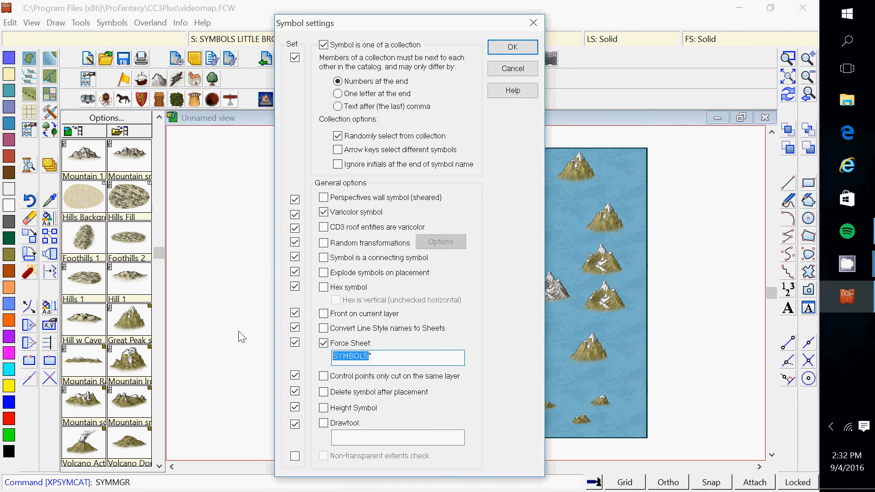
type("SYMBOLS LITTLE BROWN M")
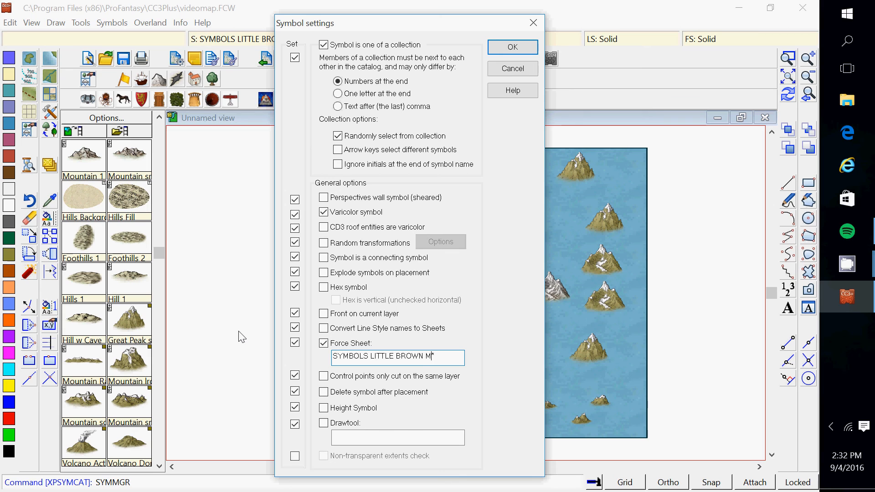
type("OUNTAINS")
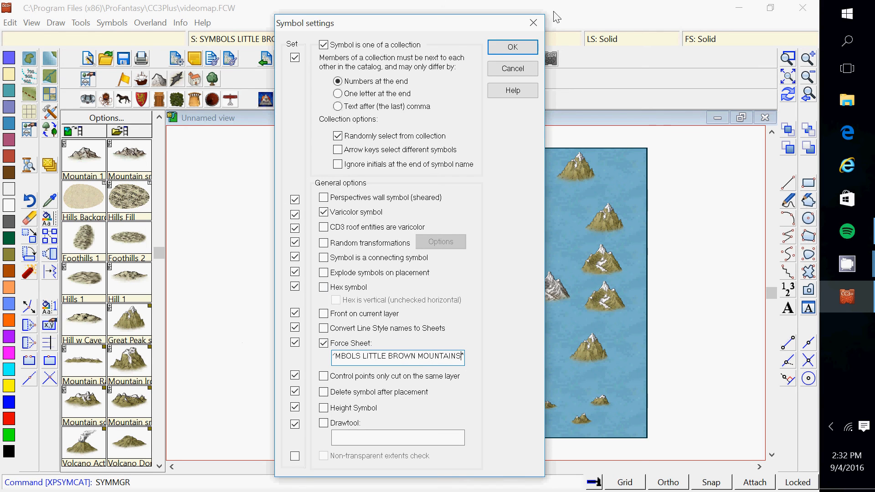
left_click(520, 47)
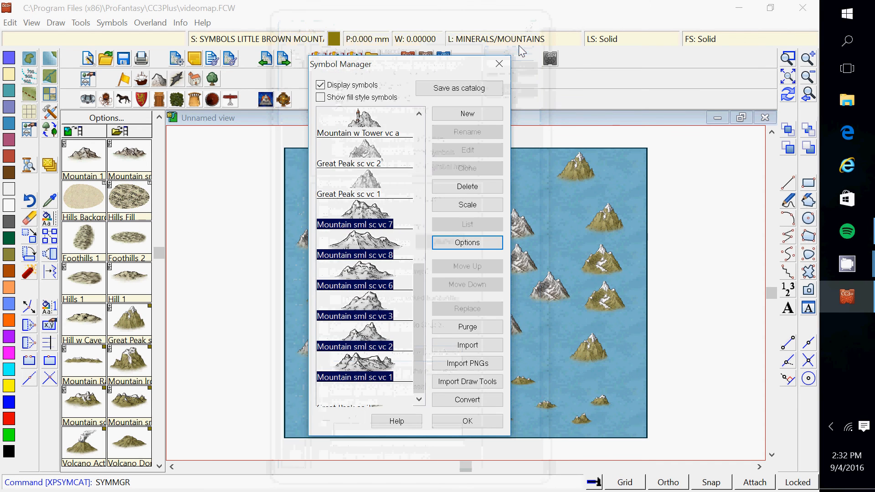
left_click(500, 65)
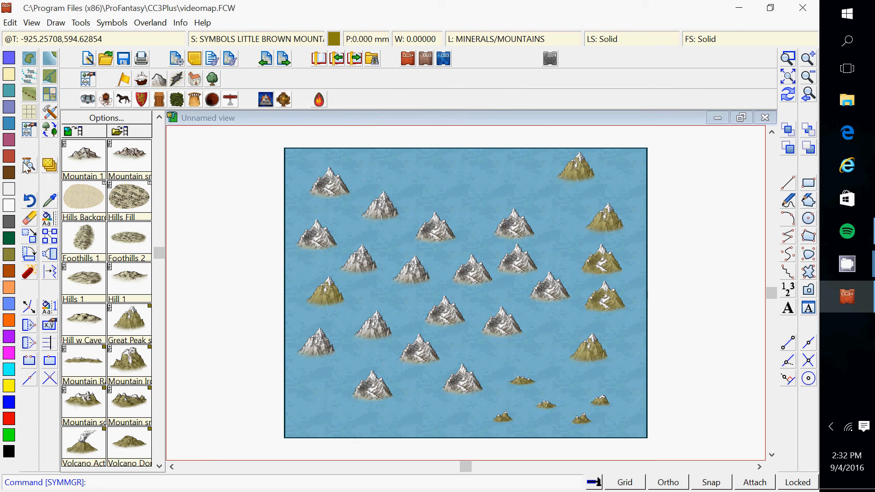
Erase all the mountain symbols from the map and redraw the view
left_click(27, 220)
left_click(308, 158)
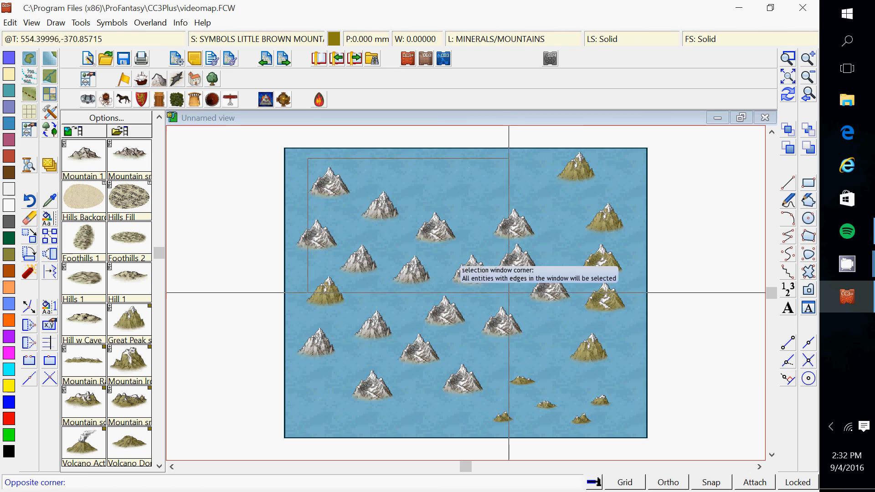
left_click(629, 425)
right_click(555, 326)
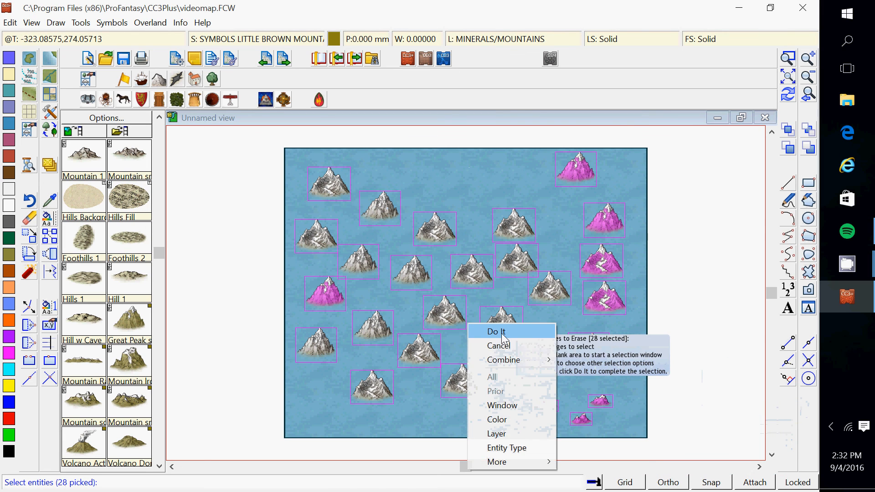
left_click(502, 333)
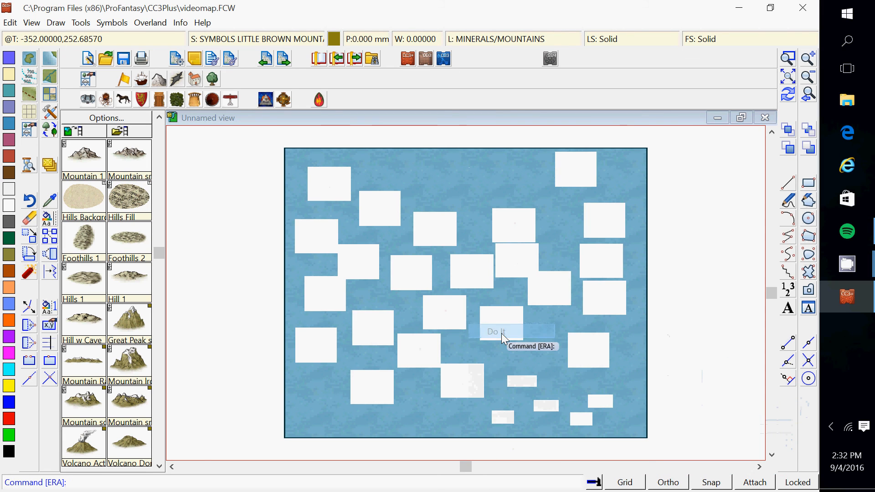
left_click(788, 95)
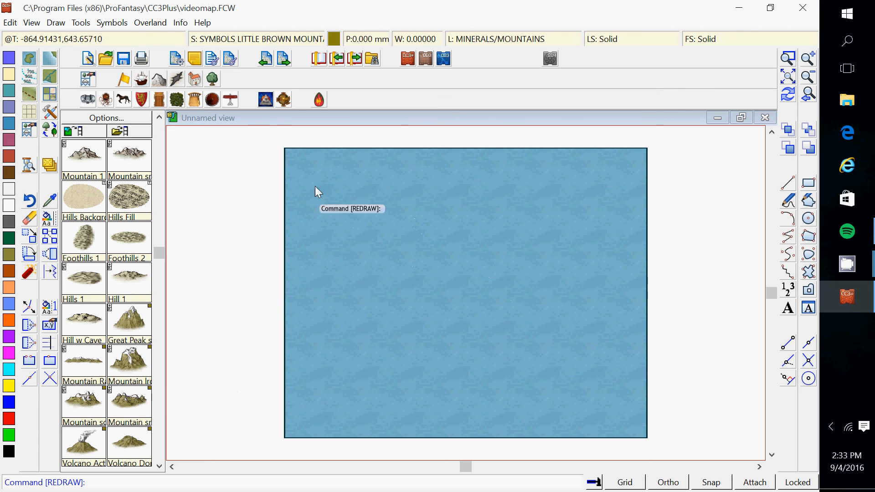
Make COASTLINE the current sheet and place thirteen small brown mountain symbols across the map and one outside its edge
left_click(243, 41)
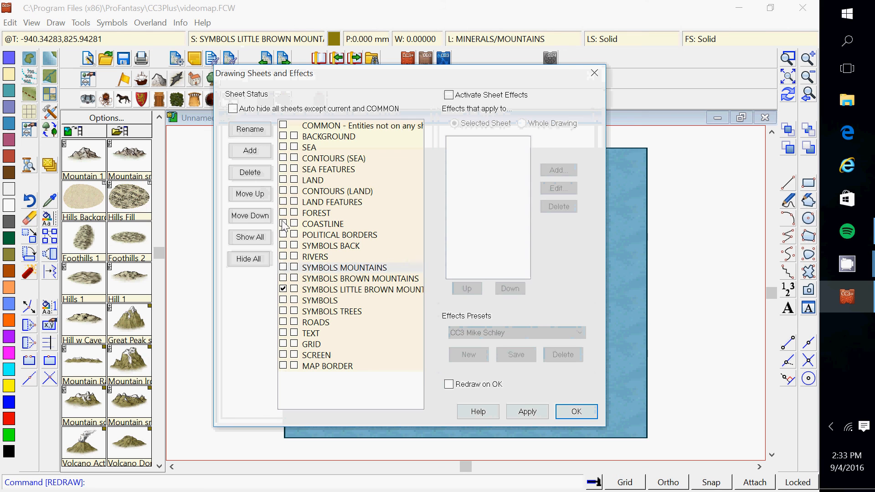
left_click(575, 411)
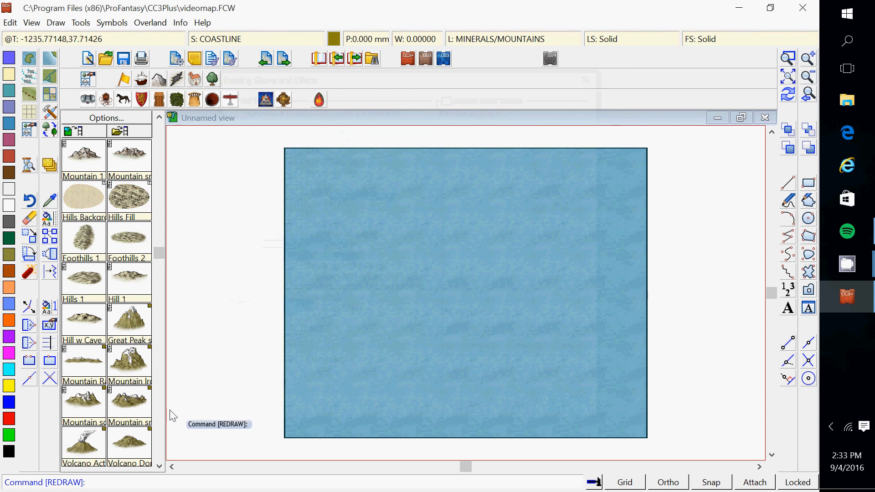
left_click(122, 401)
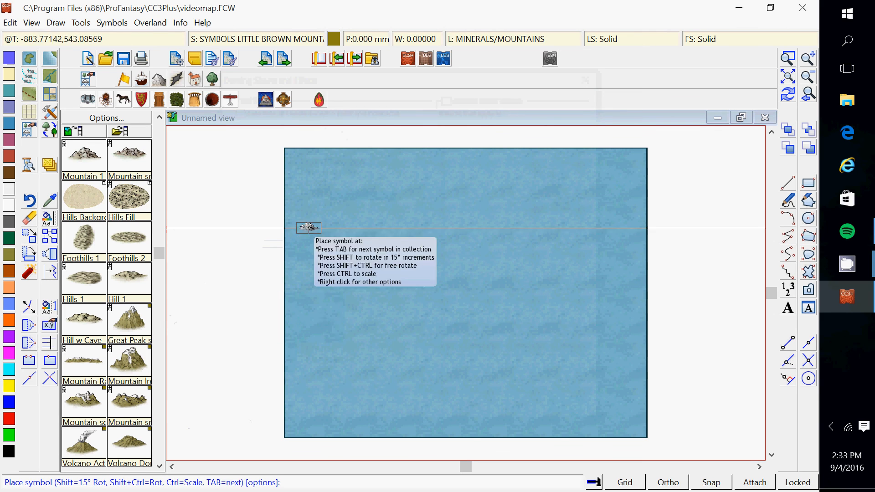
left_click(404, 173)
left_click(397, 216)
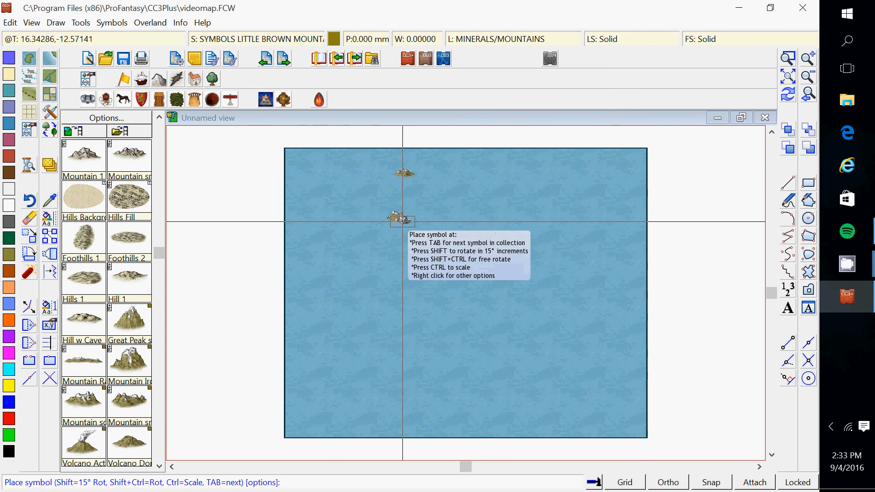
left_click(497, 210)
left_click(469, 262)
left_click(444, 204)
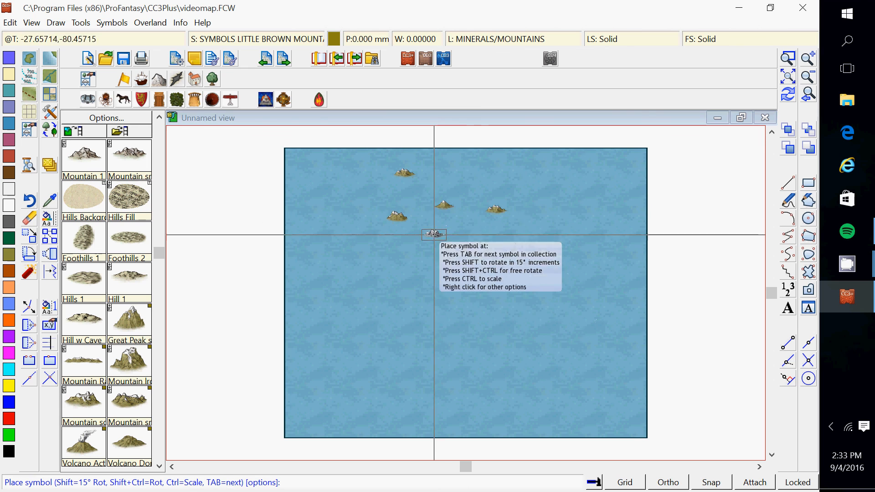
left_click(421, 274)
left_click(353, 260)
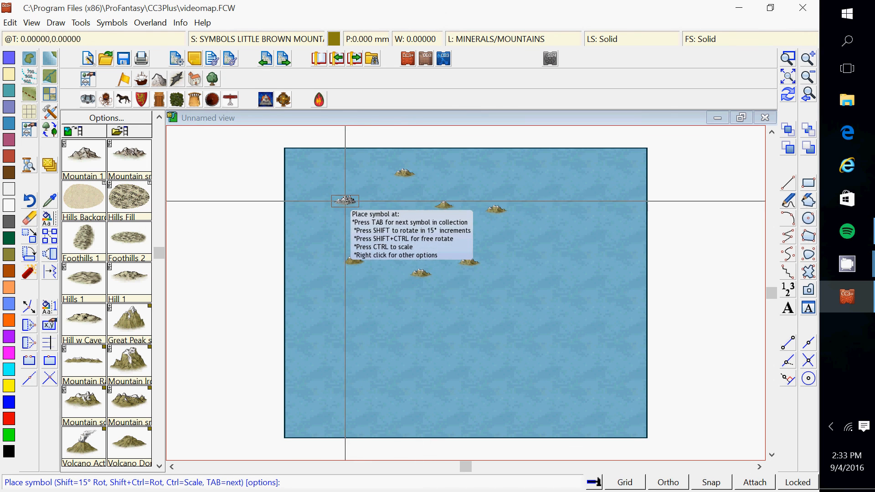
left_click(345, 200)
left_click(387, 309)
left_click(526, 323)
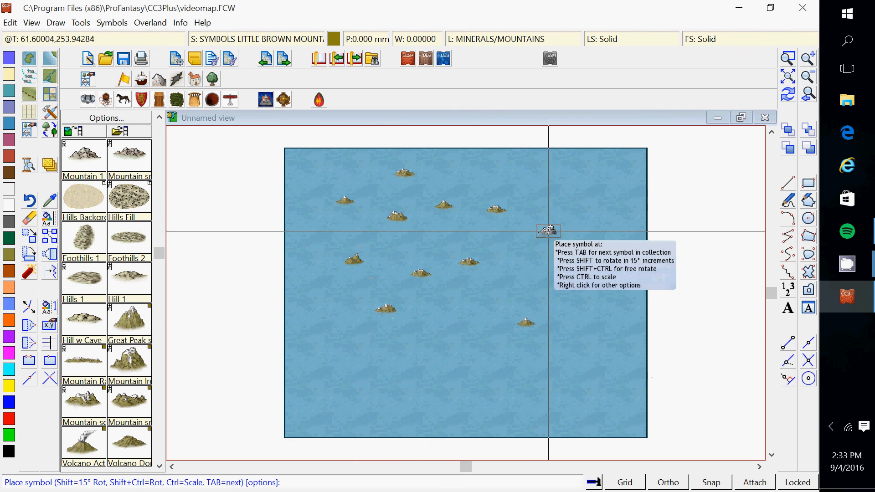
left_click(549, 230)
left_click(471, 305)
left_click(407, 354)
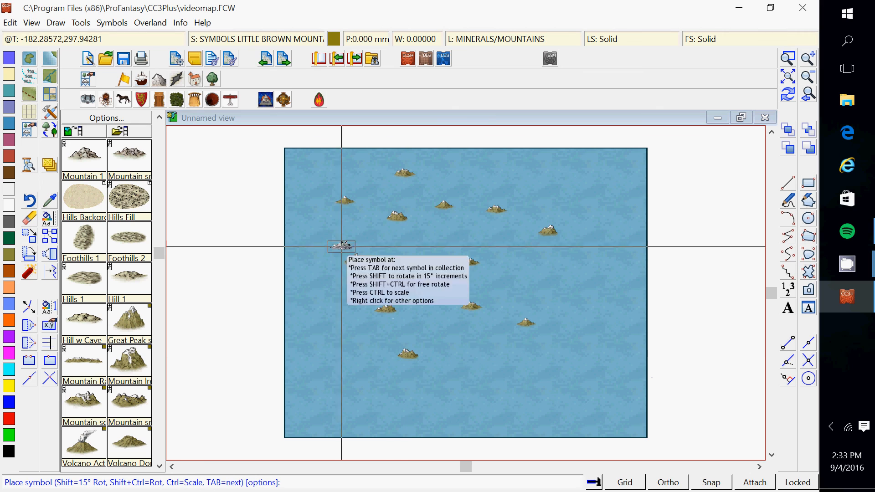
left_click(112, 22)
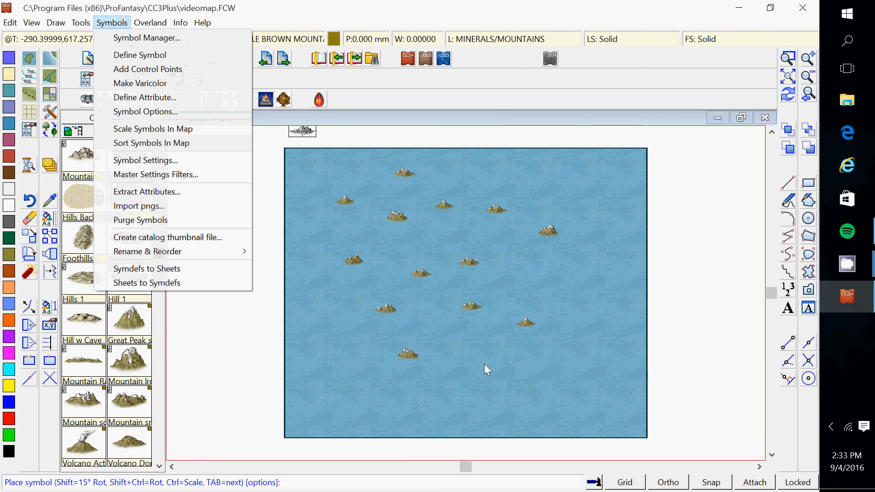
left_click(219, 360)
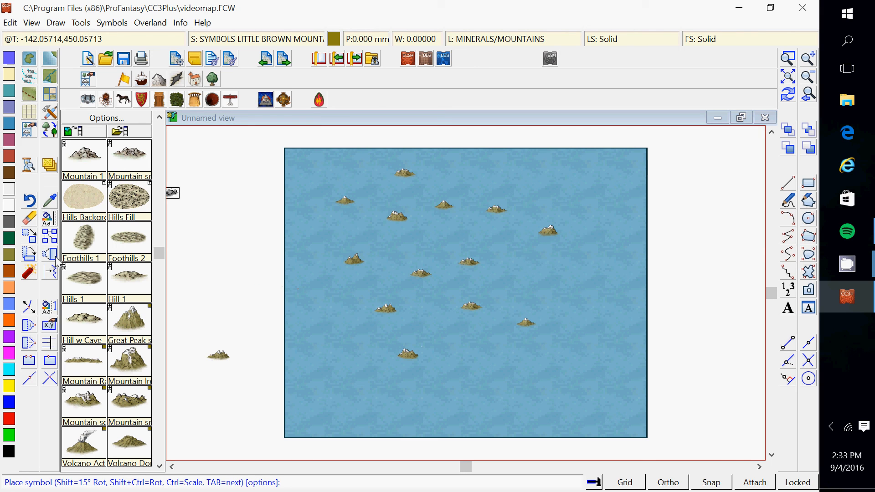
Make COASTLINE the current sheet and hide the SYMBOLS LITTLE BROWN MOUNTAINS sheet
left_click(50, 164)
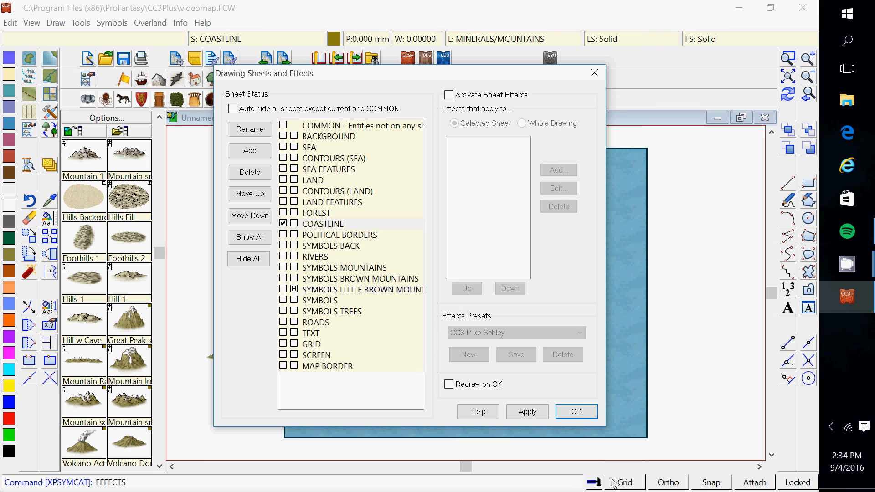
left_click(576, 412)
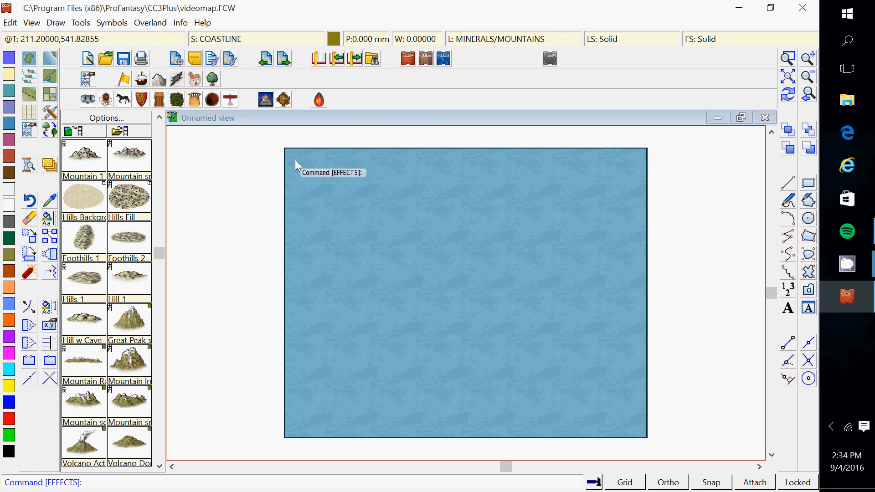
Show samples in the drawing tool list and look through the Overland Mike Schley road, sea and terrain tools
left_click(51, 111)
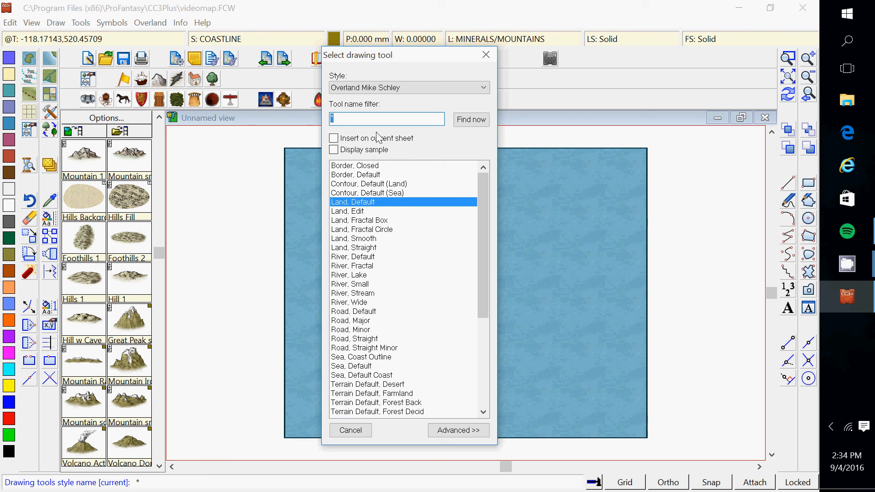
left_click(334, 150)
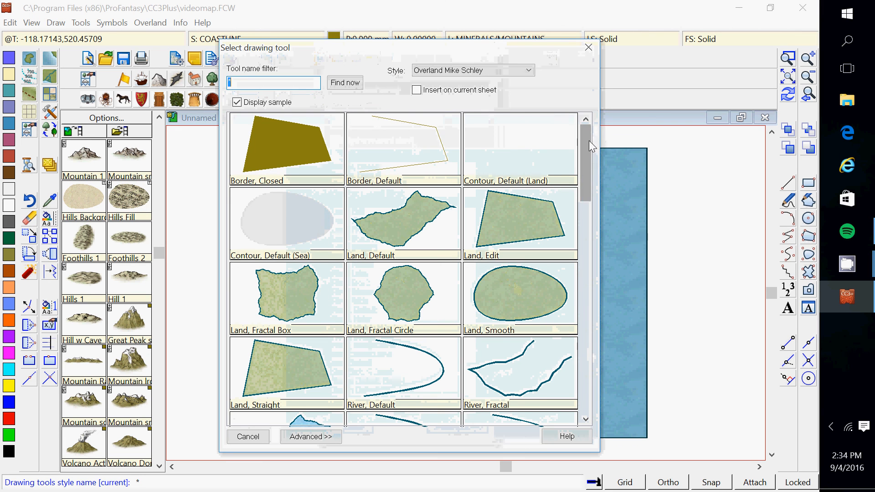
left_click_drag(590, 141, 595, 293)
mouse_move(594, 306)
left_mouse_down()
mouse_move(595, 351)
mouse_move(609, 249)
mouse_move(608, 142)
mouse_move(586, 256)
left_mouse_up()
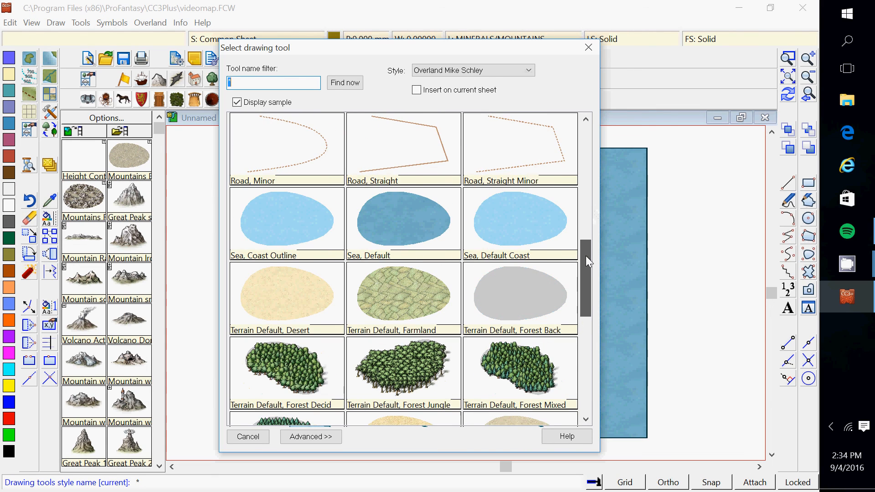
left_click(587, 48)
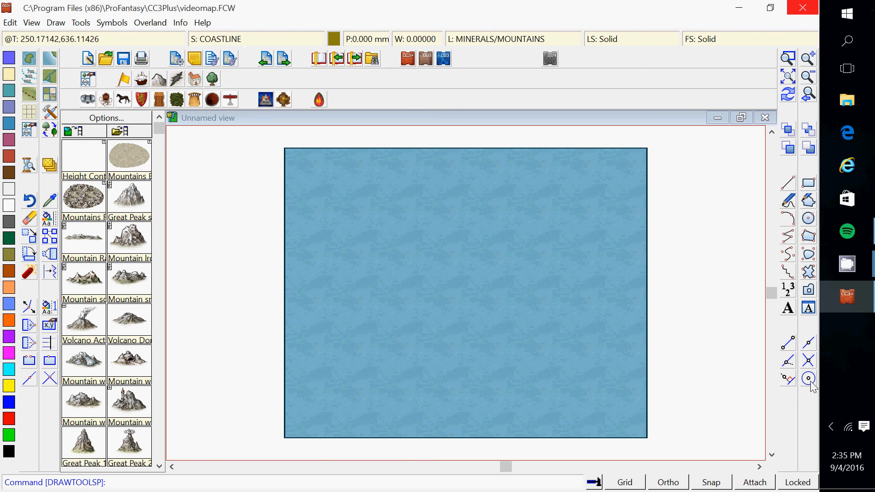
Exit the mapping program without saving the changes to videomap.FCW
left_click(803, 7)
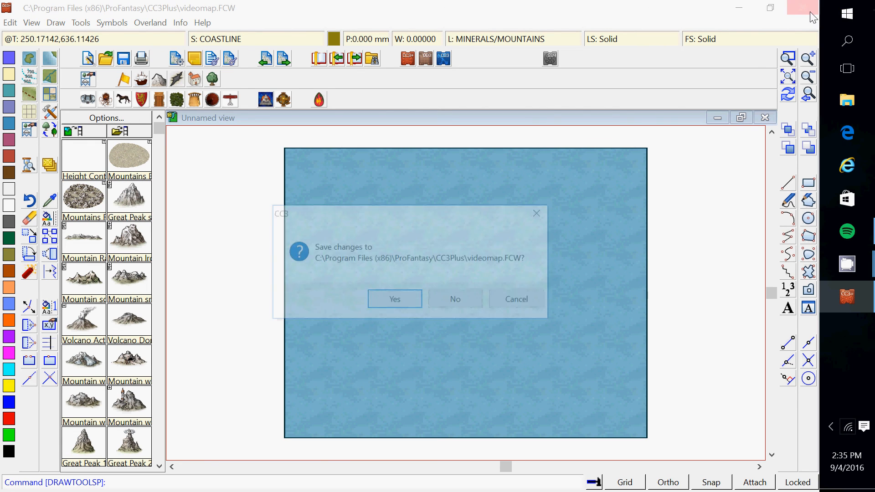
left_click(456, 302)
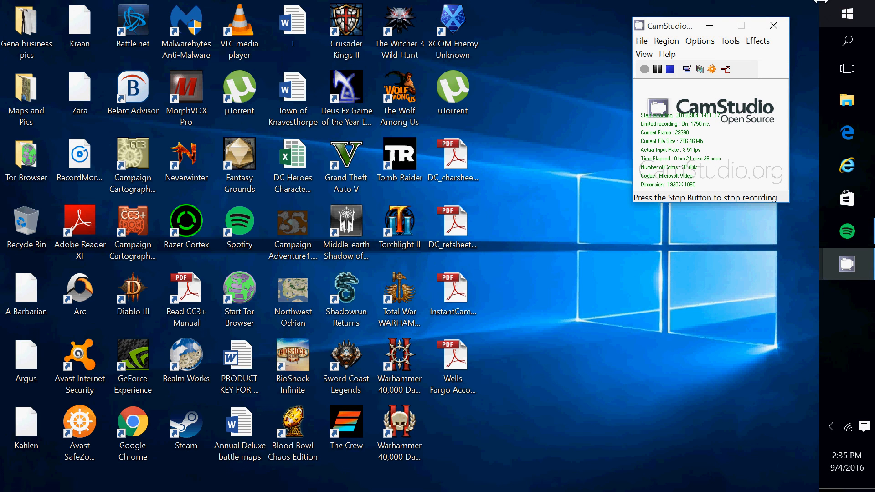
left_click(774, 26)
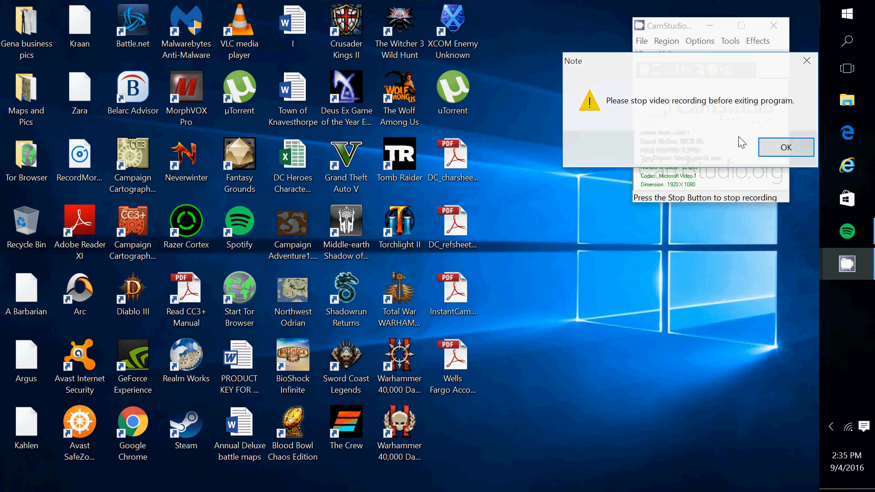
left_click(787, 155)
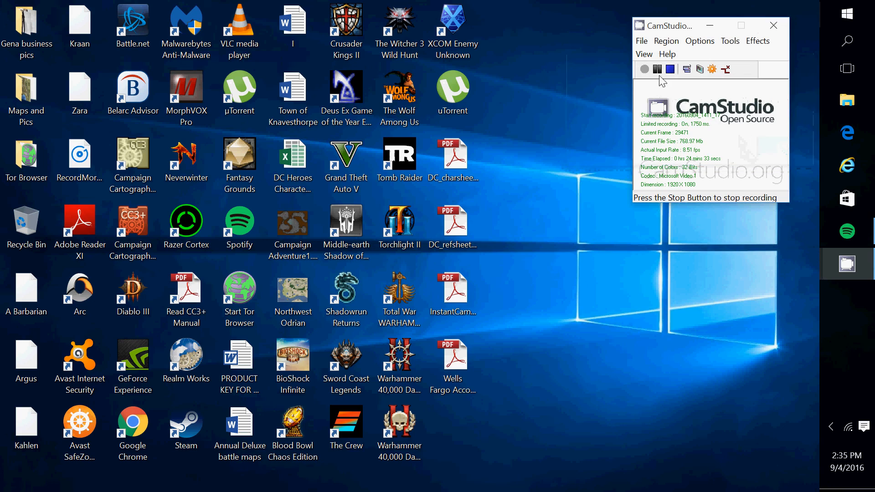